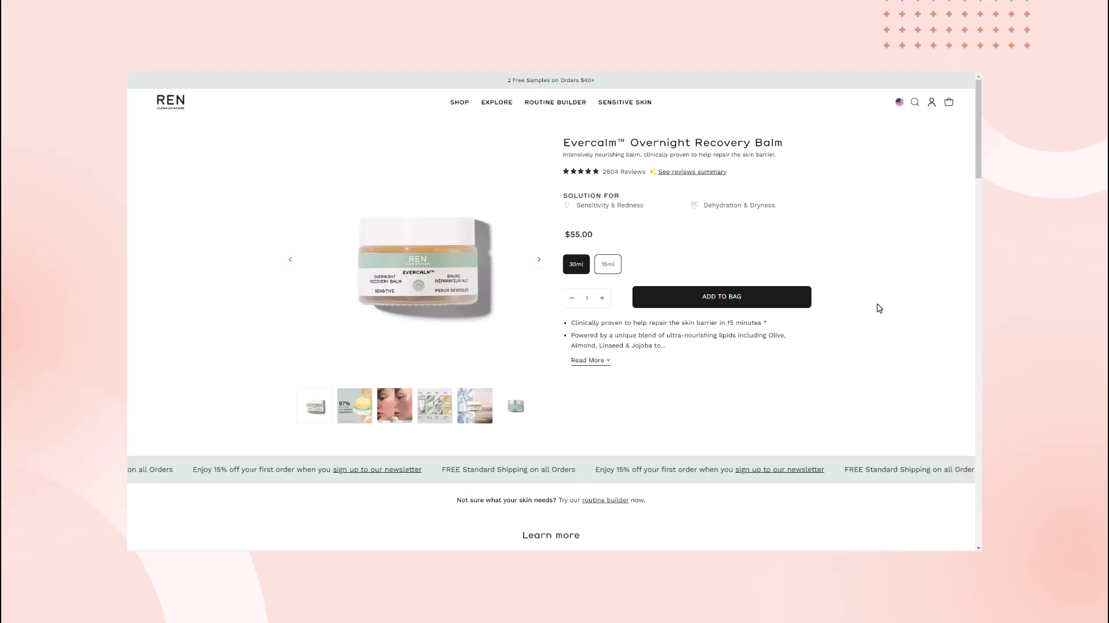
- Scroll down the REN Evercalm balm page through its reviews and blog posts, then back up
scroll(879, 308, down, 8)
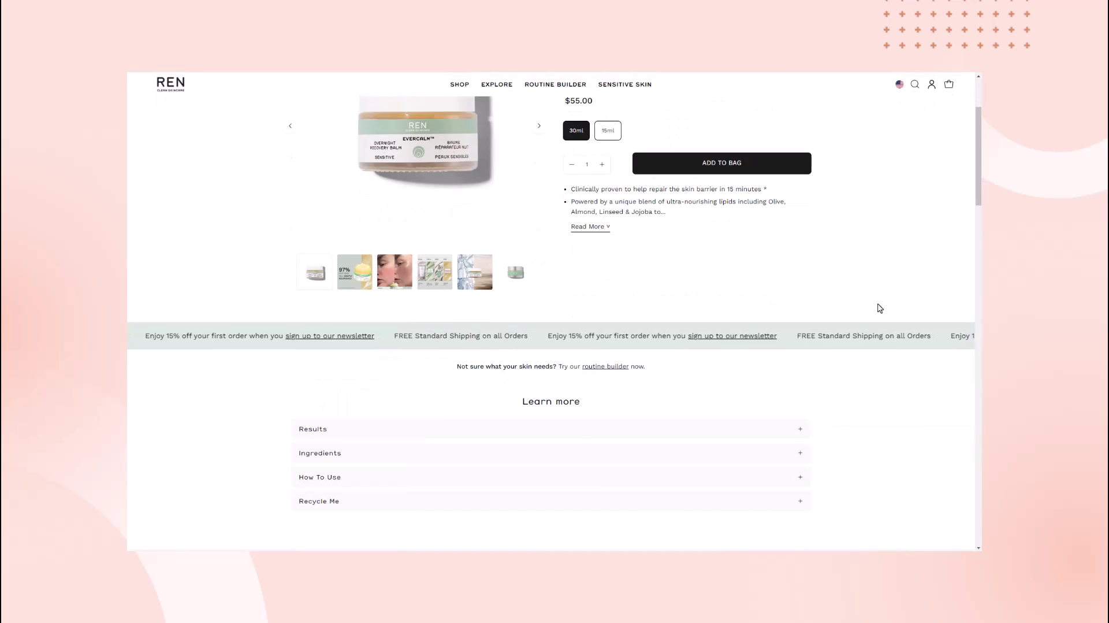
scroll(879, 308, down, 7)
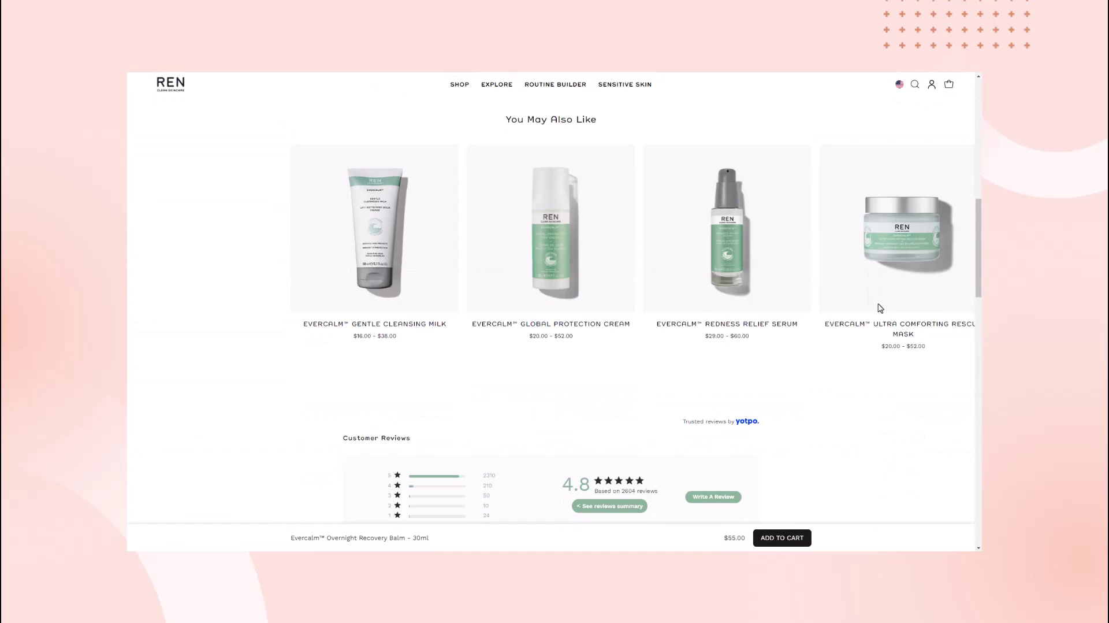
scroll(879, 308, down, 8)
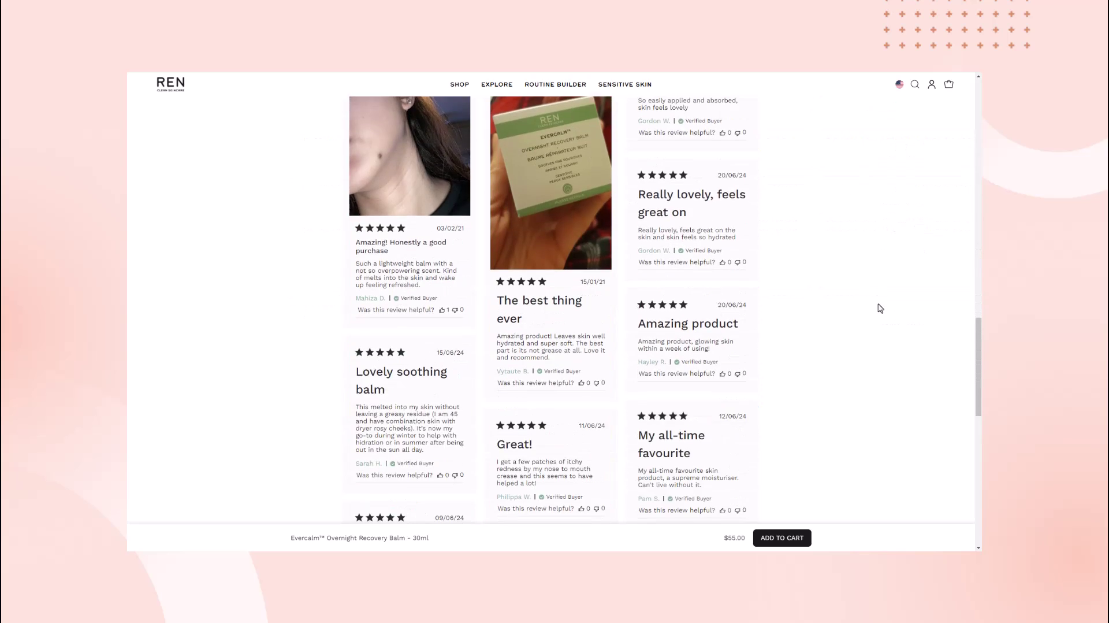
scroll(879, 308, down, 4)
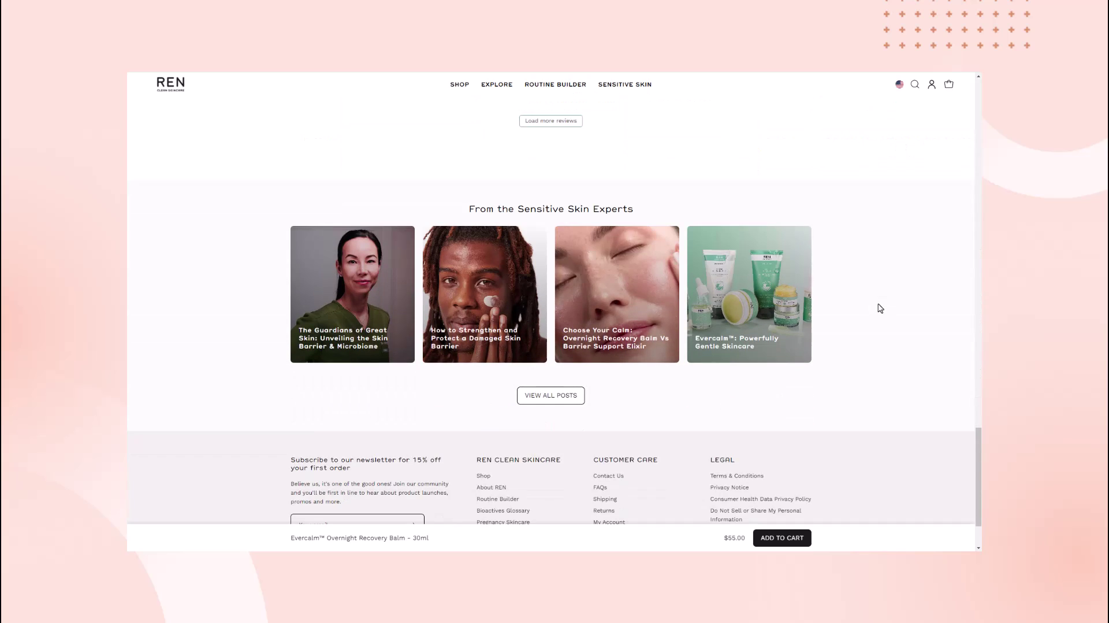
scroll(879, 308, up, 8)
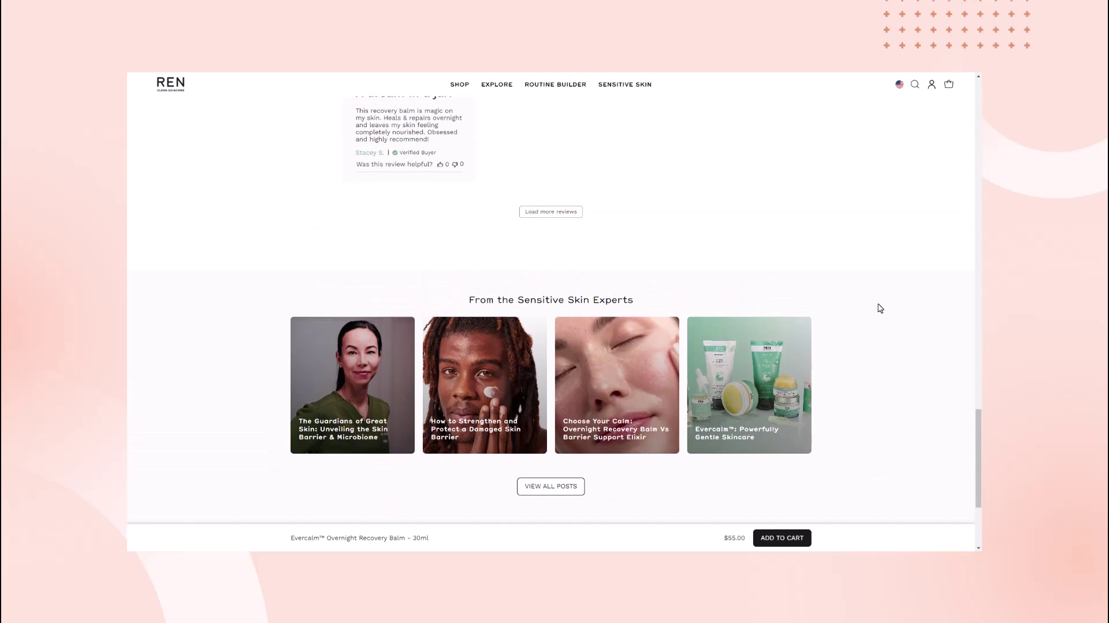
scroll(879, 307, up, 8)
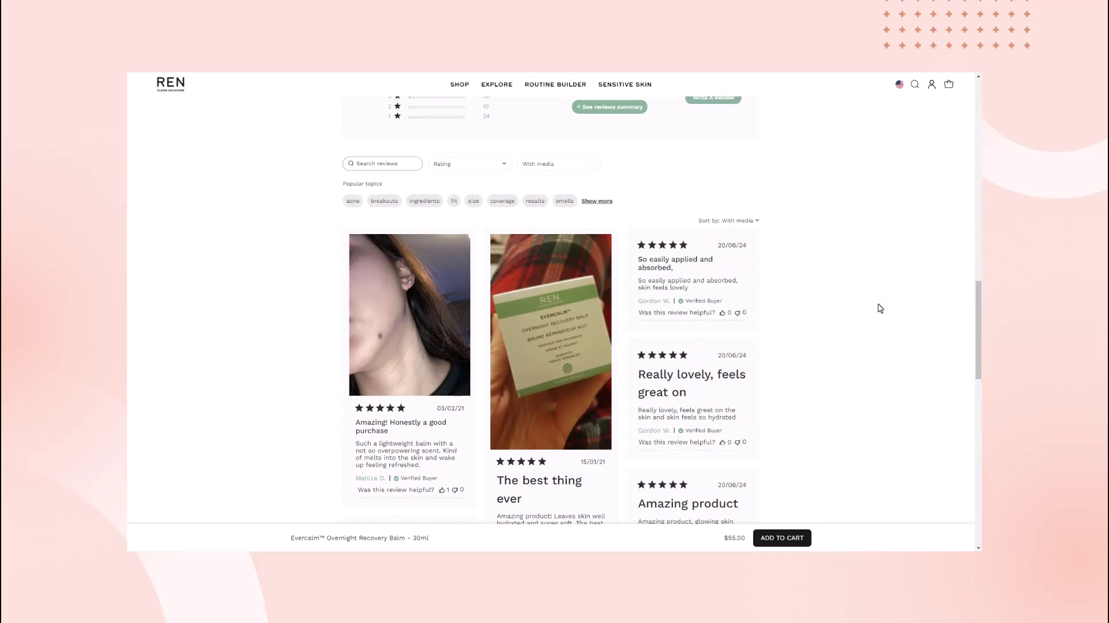
scroll(879, 307, up, 10)
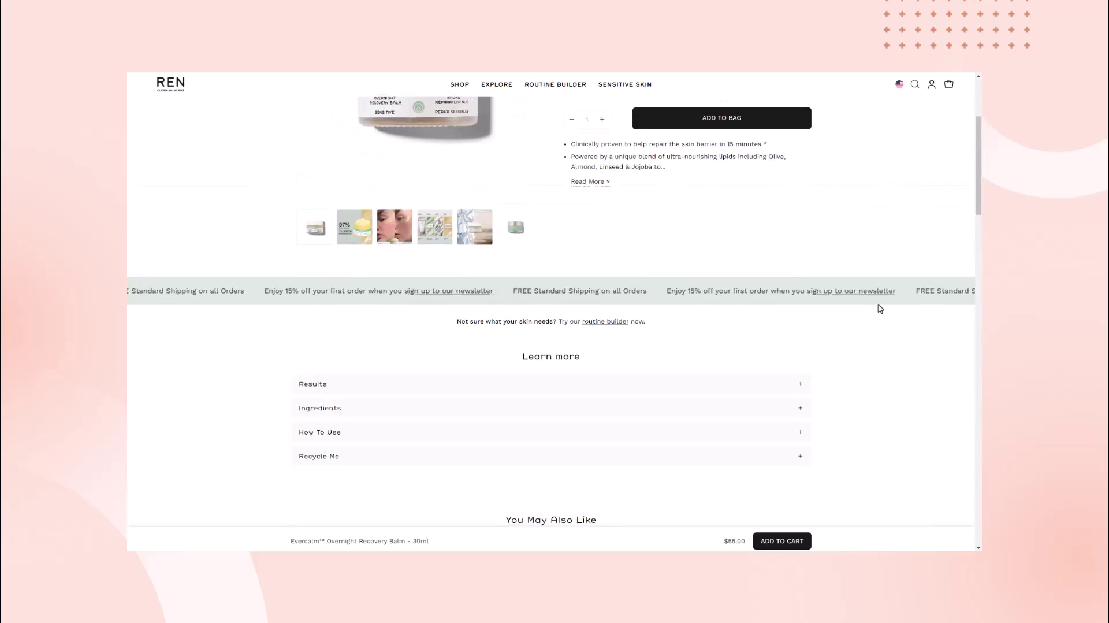
- Advance the product gallery three images to the Cleanse, Hydrate, Target, Repair slide
click(541, 259)
click(540, 260)
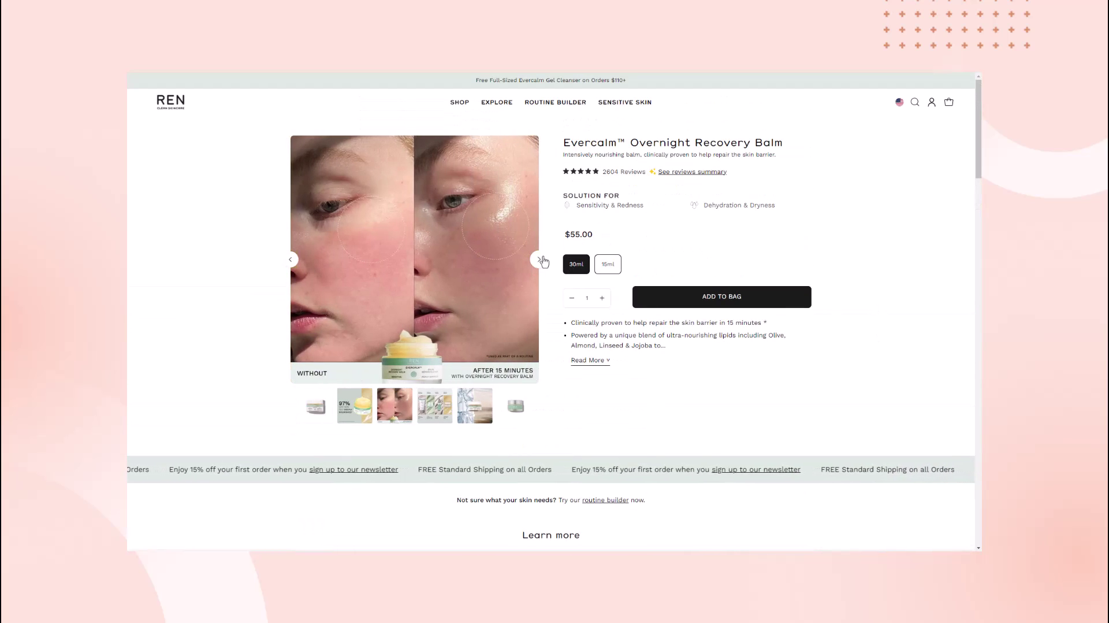
click(541, 260)
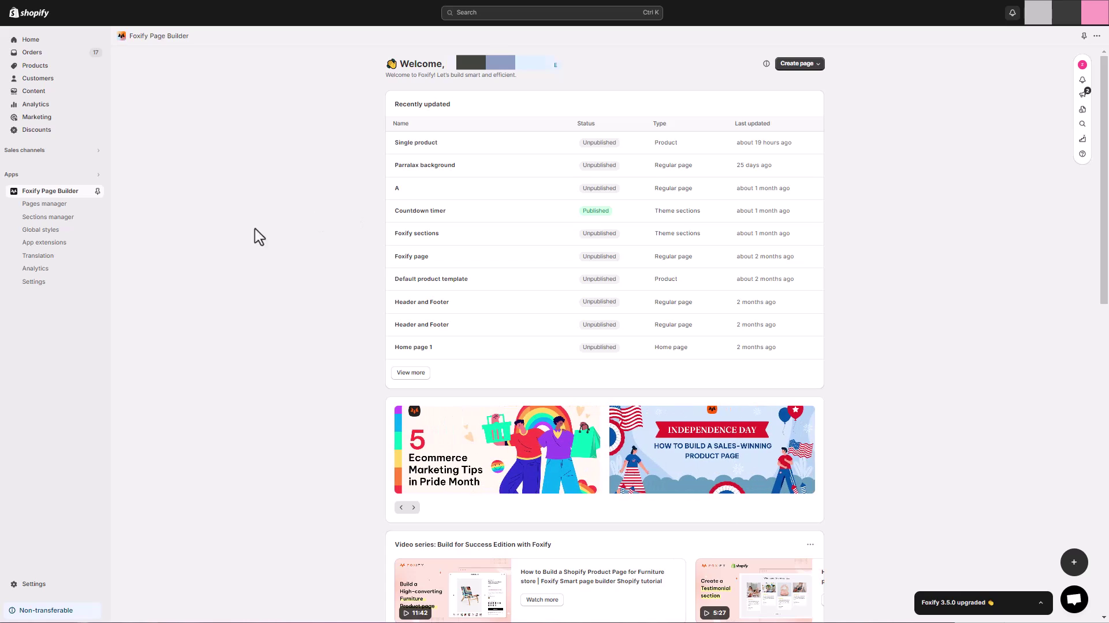
- Upload the RENPackaging-Regular.woff font to the library's uploaded fonts
click(70, 294)
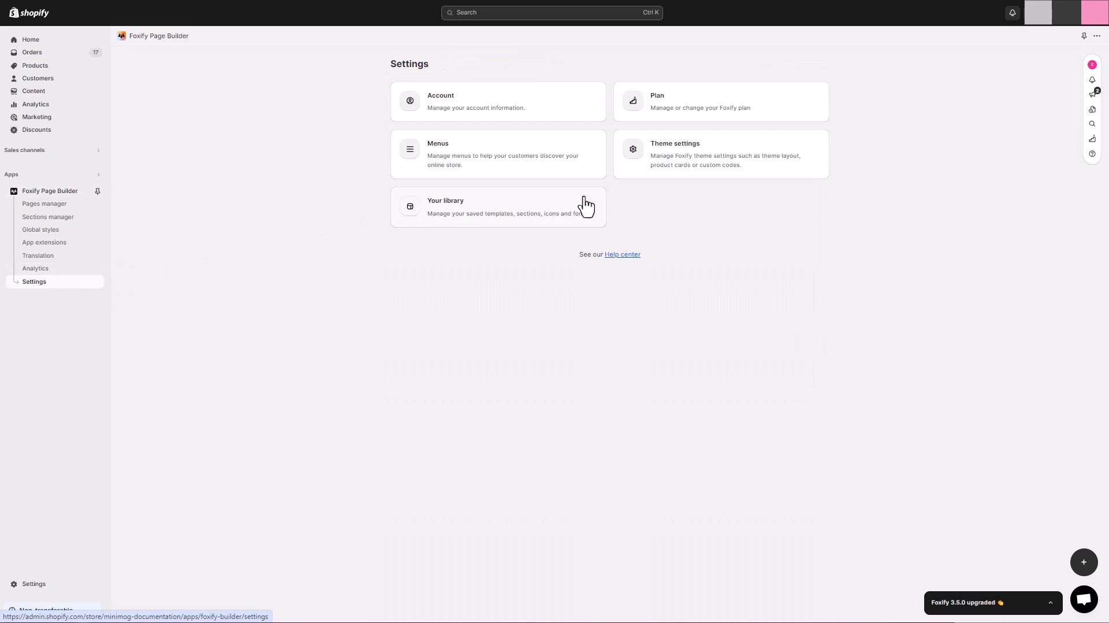
click(554, 212)
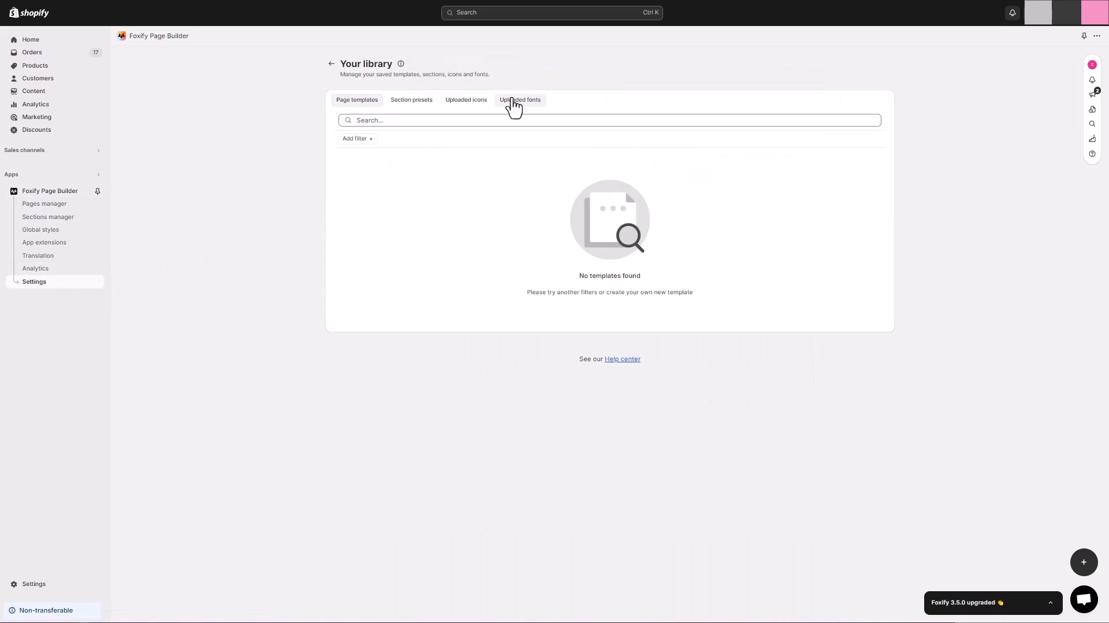
click(513, 103)
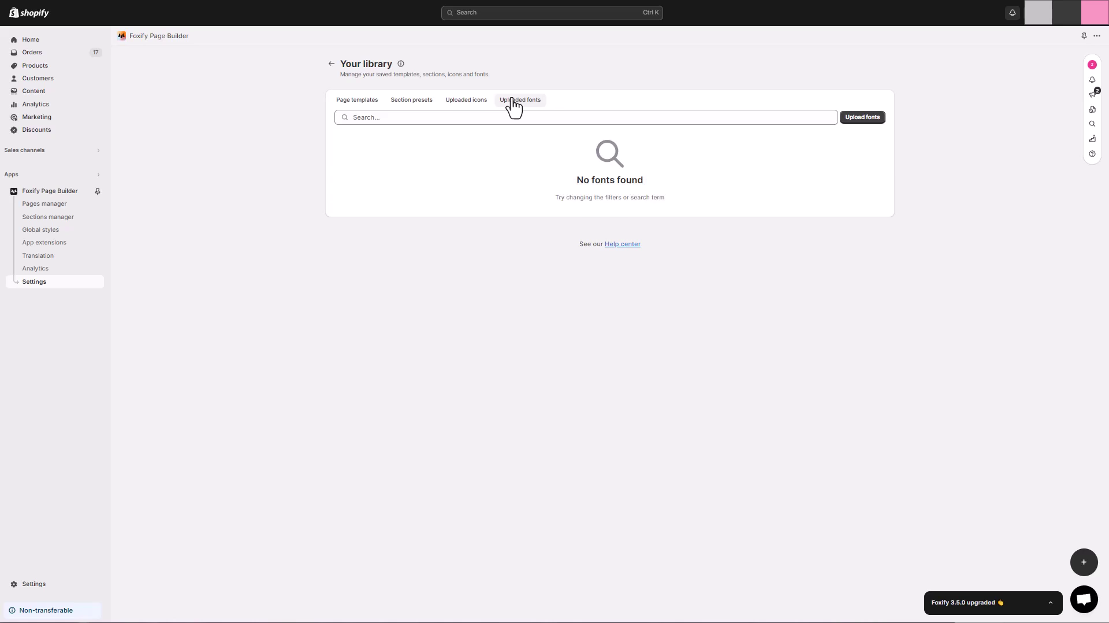
click(863, 117)
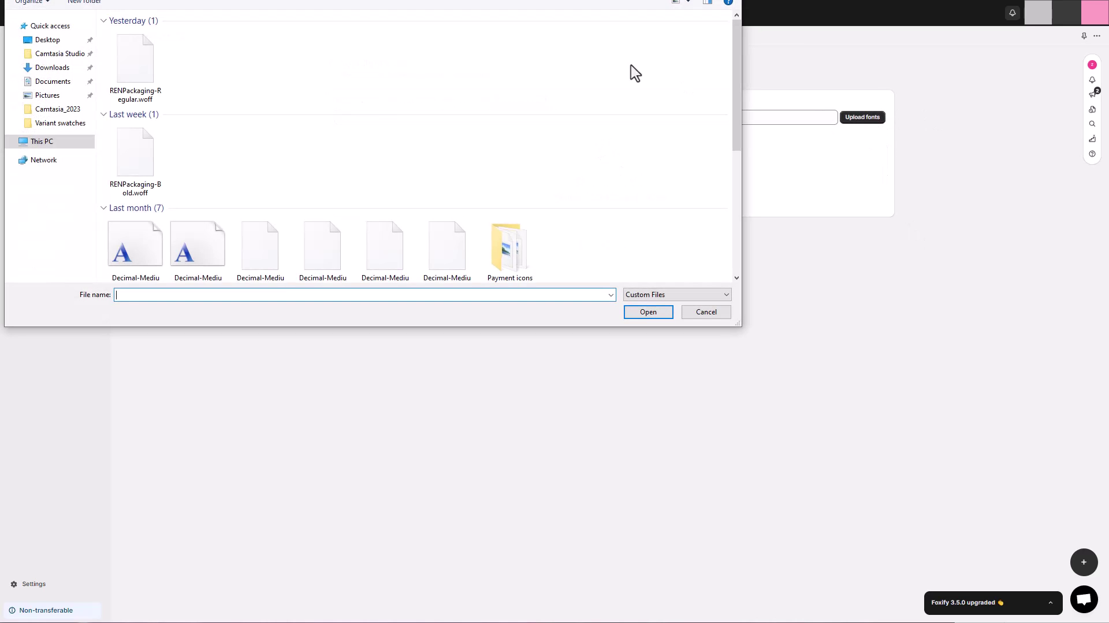
double_click(137, 75)
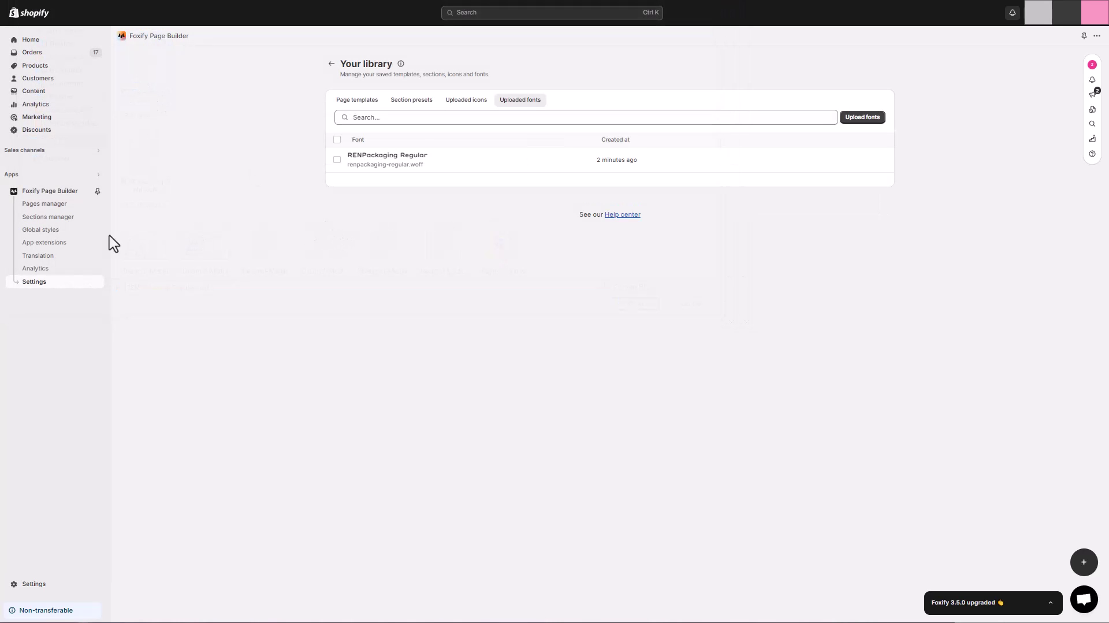
- Set the global Accent 1 colour to sage green rgb(135, 176, 154)
click(54, 233)
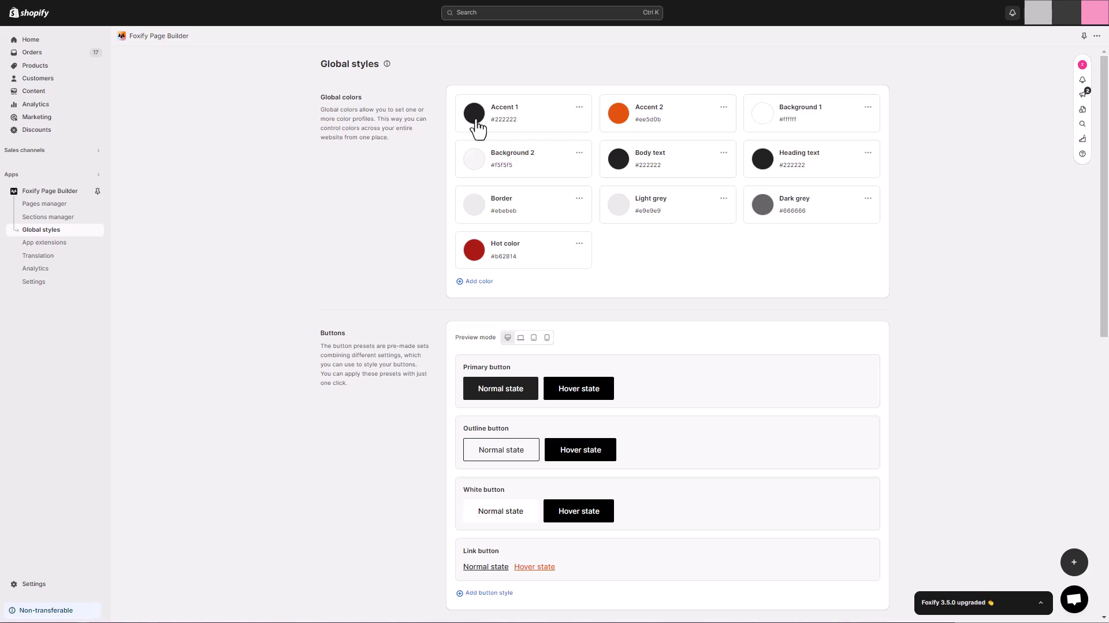
click(475, 116)
click(277, 257)
scroll(279, 257, down, 7)
scroll(279, 258, down, 3)
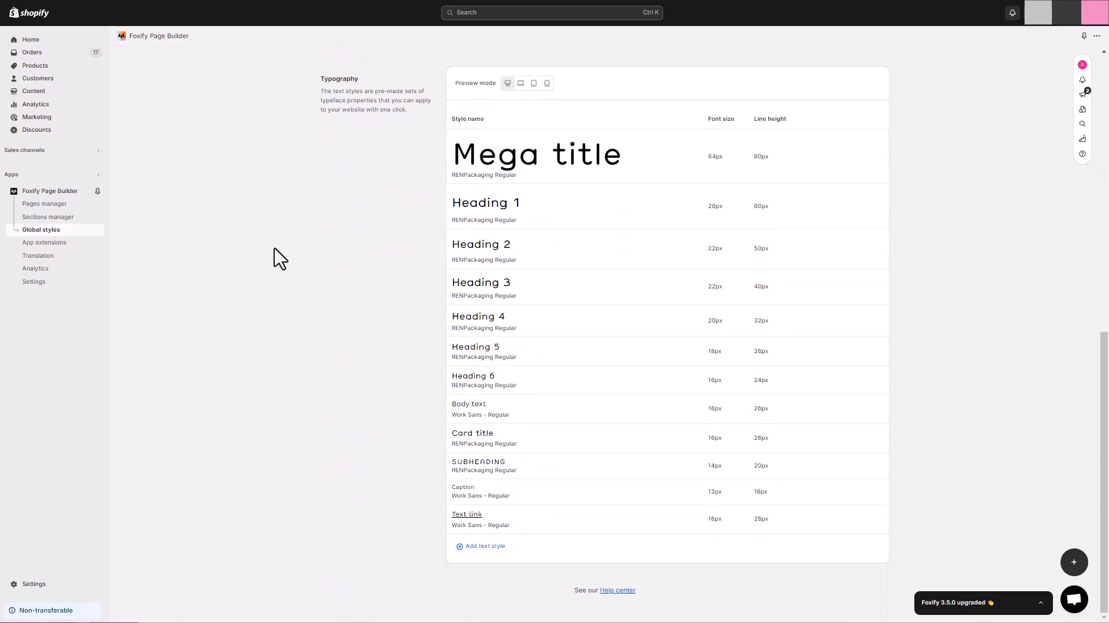
scroll(279, 258, up, 10)
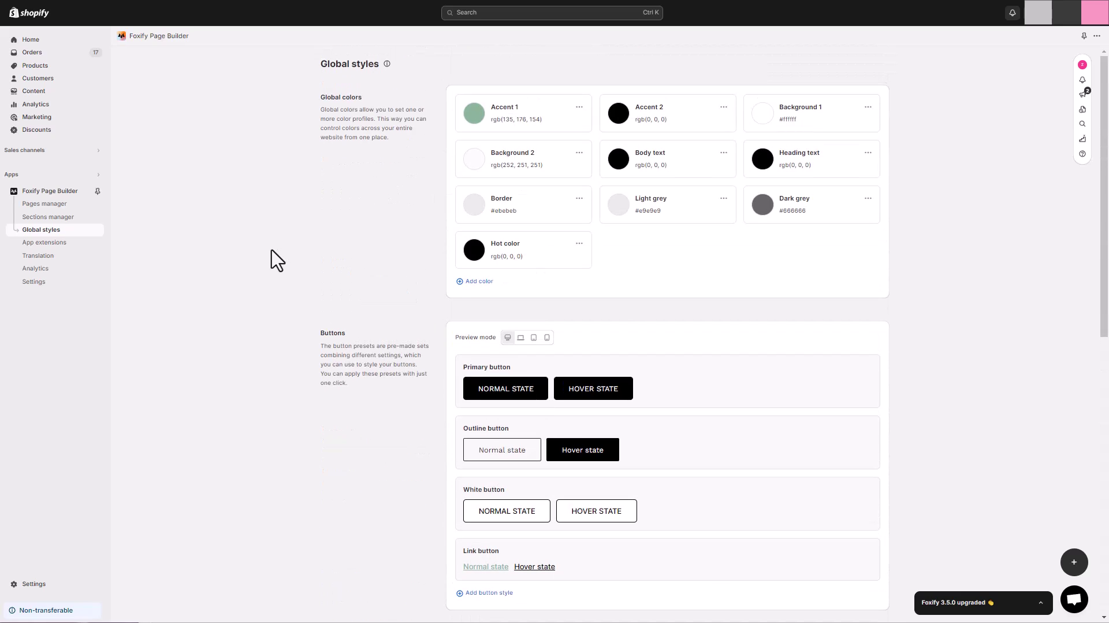
- Create a blank product template titled 'Heath & Beauty' using the layout without header and footer
click(82, 209)
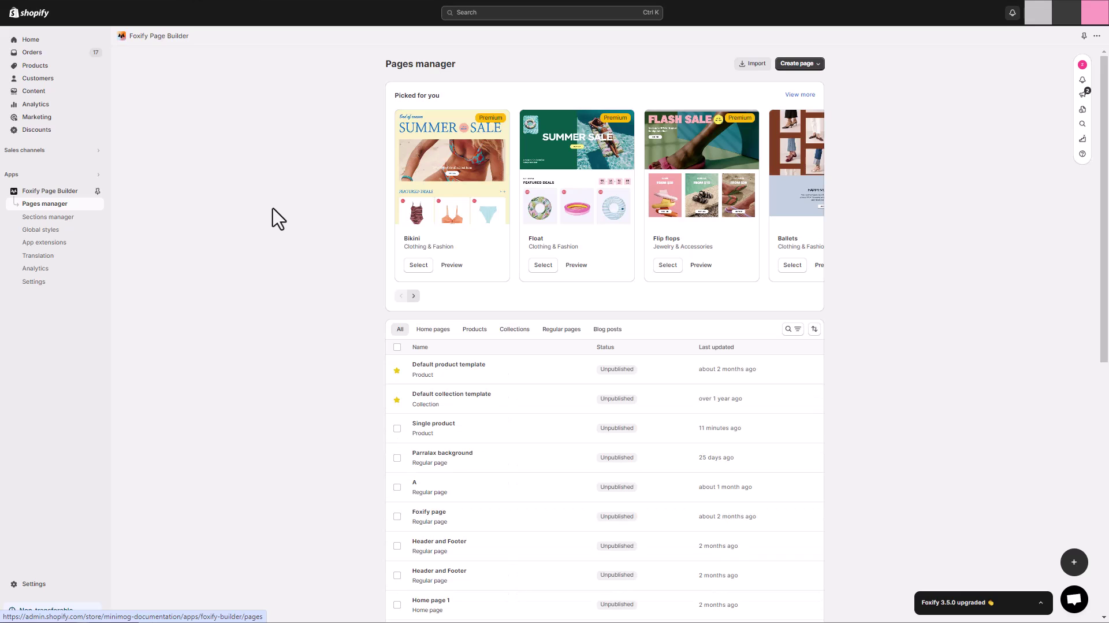
click(789, 65)
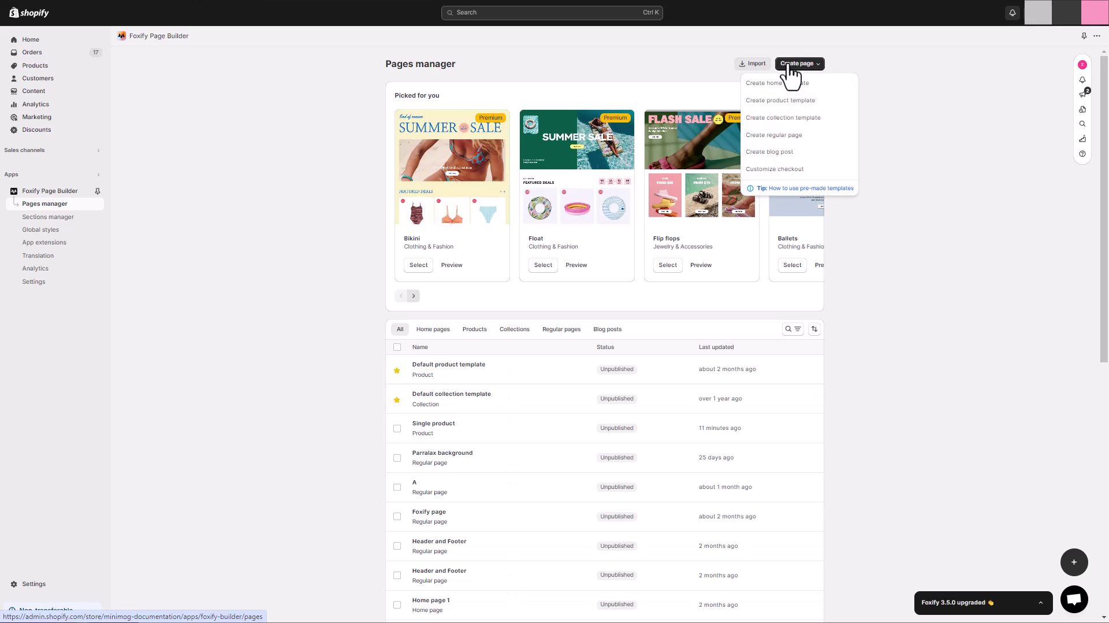
click(814, 102)
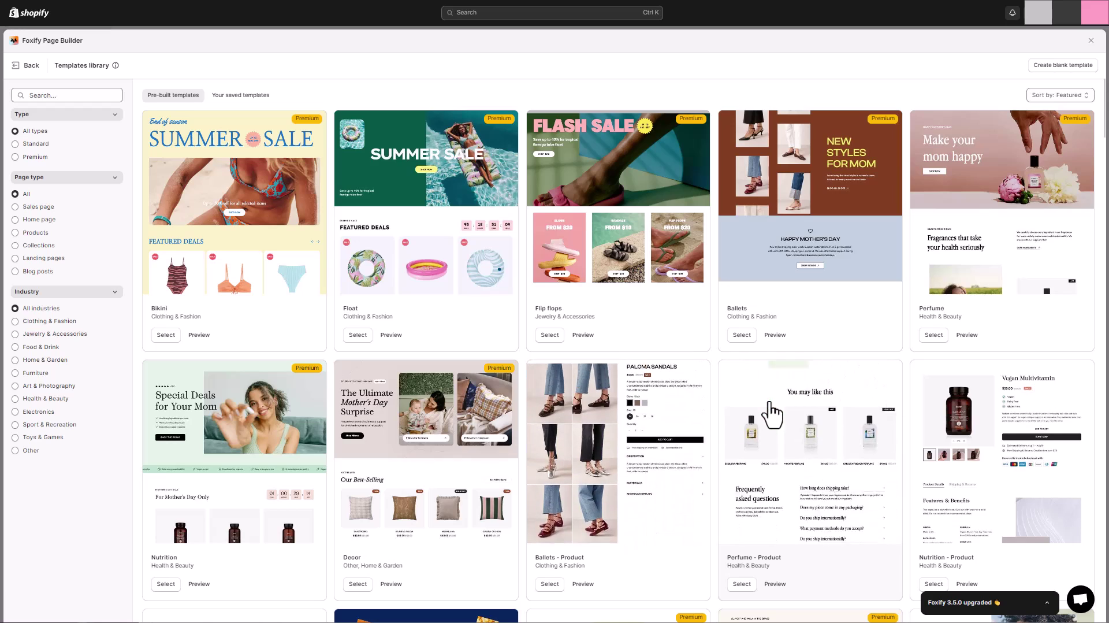
scroll(772, 413, down, 7)
scroll(774, 404, down, 2)
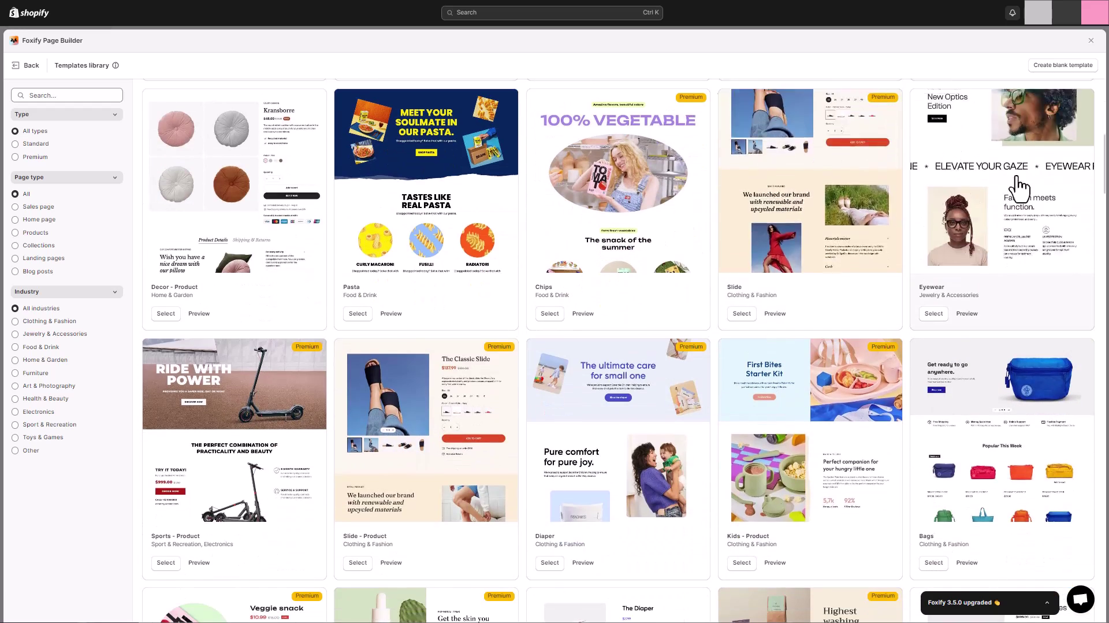
click(1088, 77)
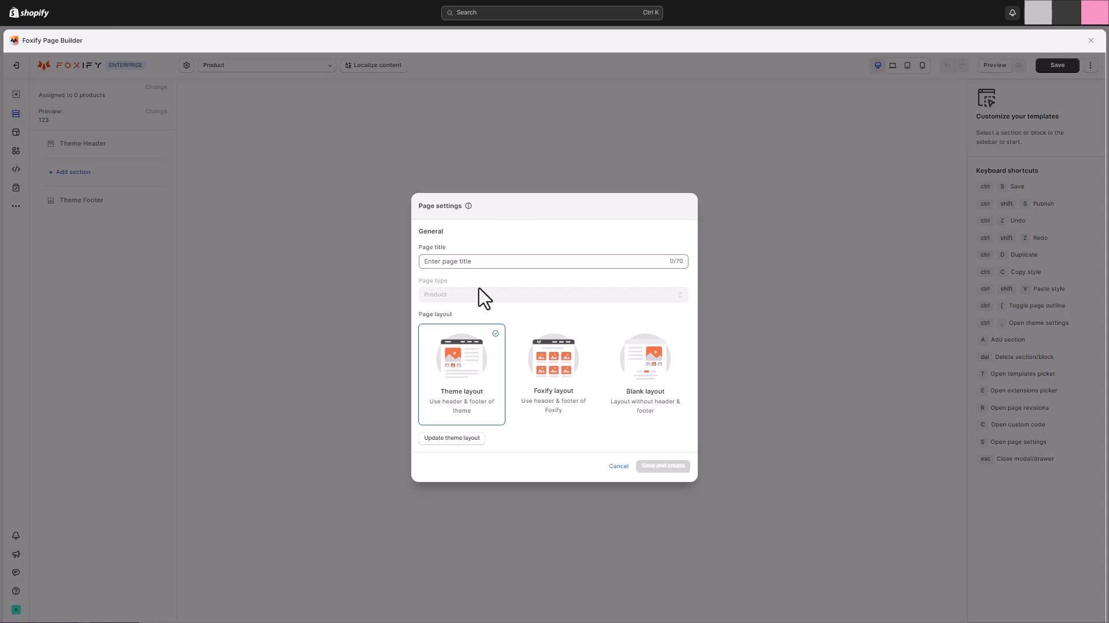
text(Heath & Beauty)
click(638, 372)
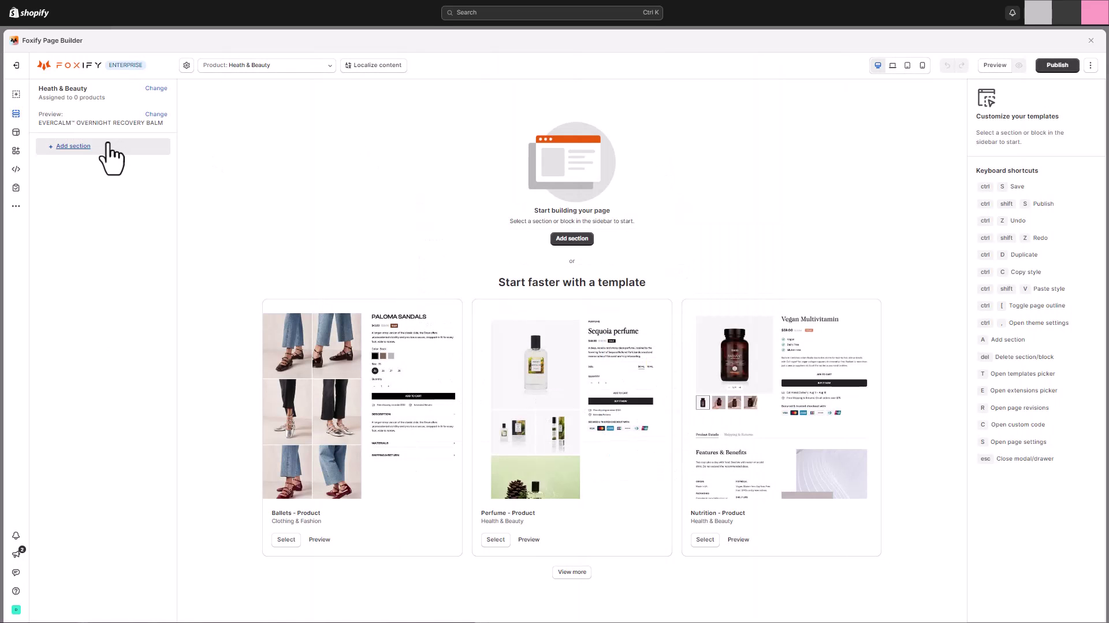
- Add a Product information section and delete its vendor, meta, Description and Shipping & Return blocks
click(73, 146)
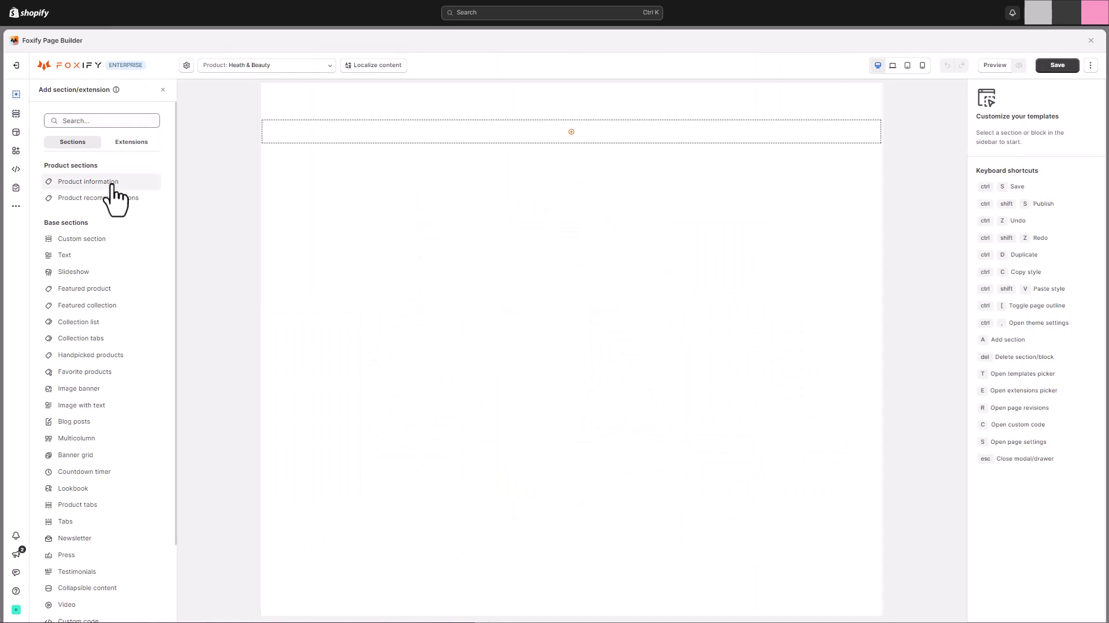
click(115, 182)
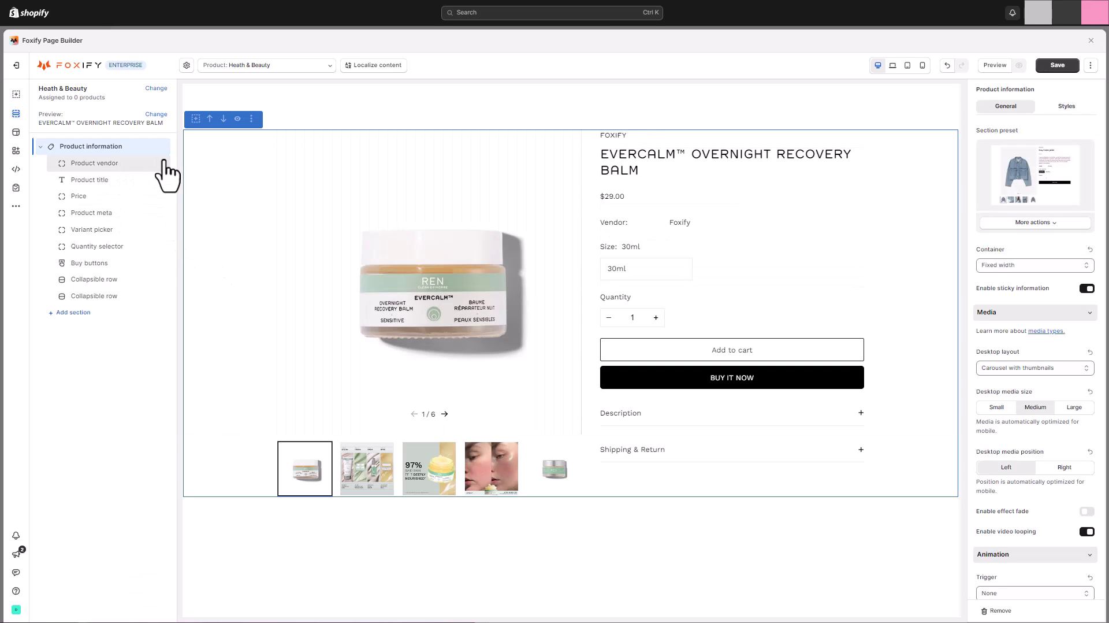
click(147, 268)
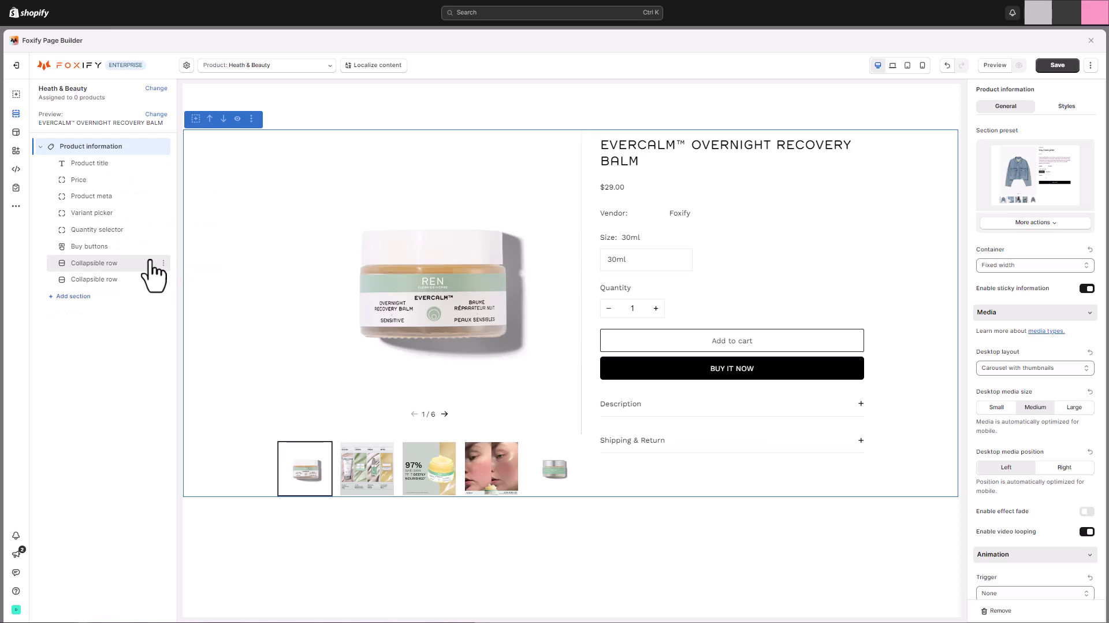
click(163, 196)
click(148, 301)
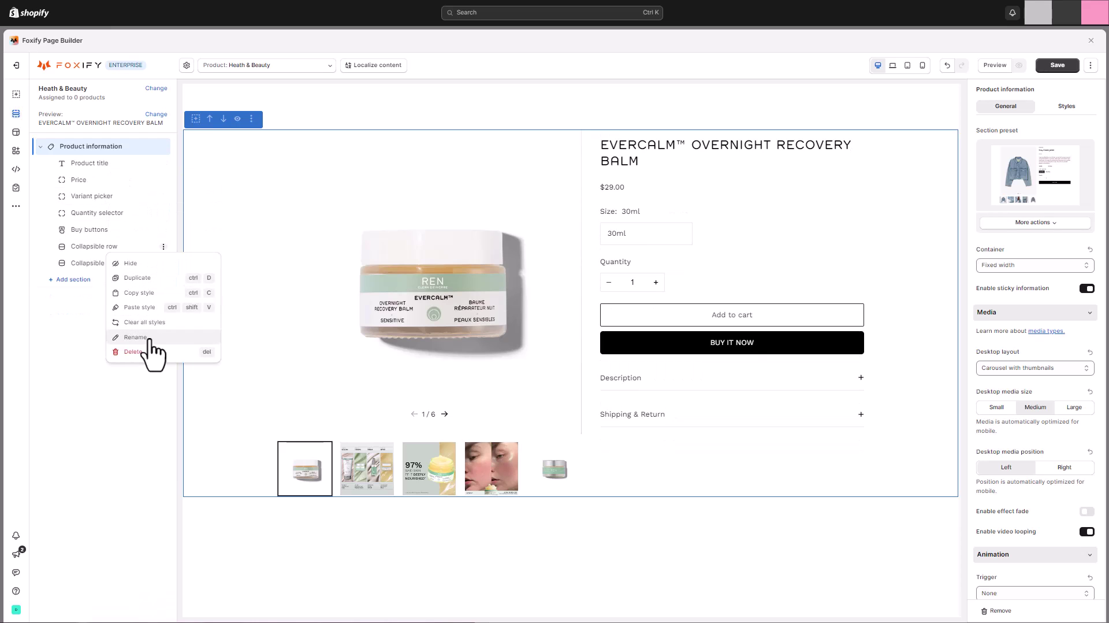
click(148, 351)
click(163, 248)
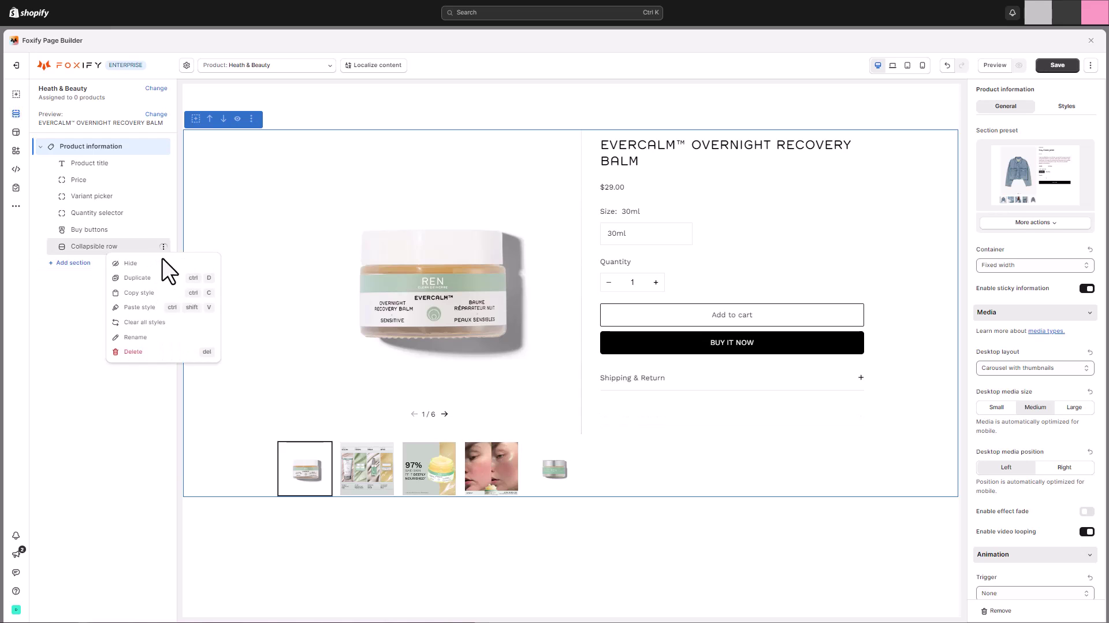
click(154, 351)
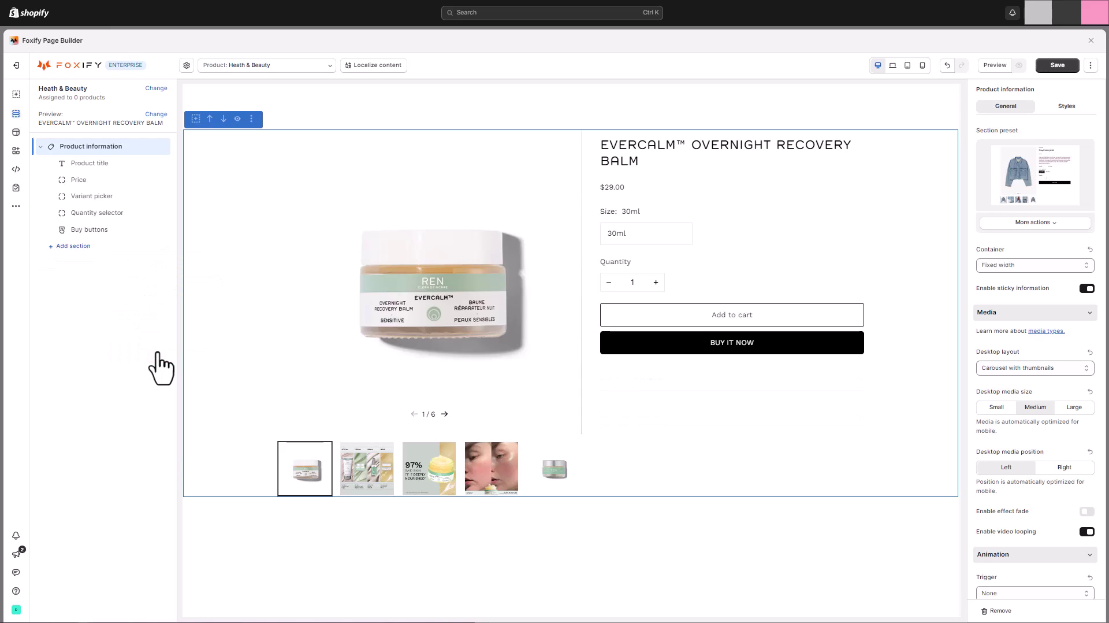
- Show the variant picker's 30ml and 15ml sizes as buttons
click(115, 198)
click(1034, 197)
click(1027, 224)
- Style Add to cart as a solid primary button and hide the Buy it now button
click(97, 212)
click(89, 230)
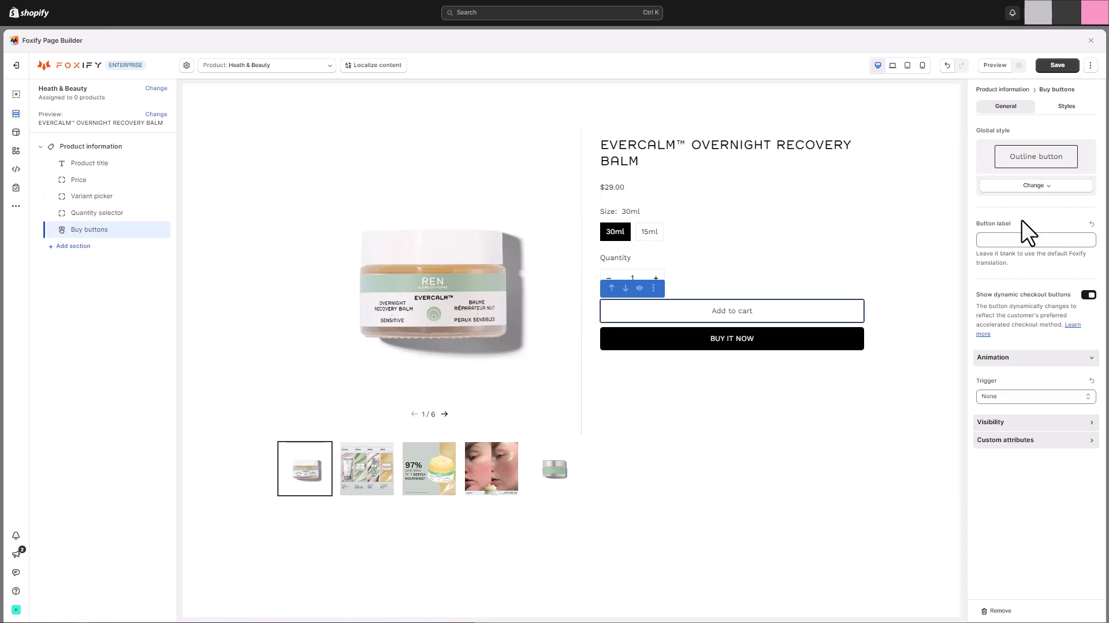
click(1039, 206)
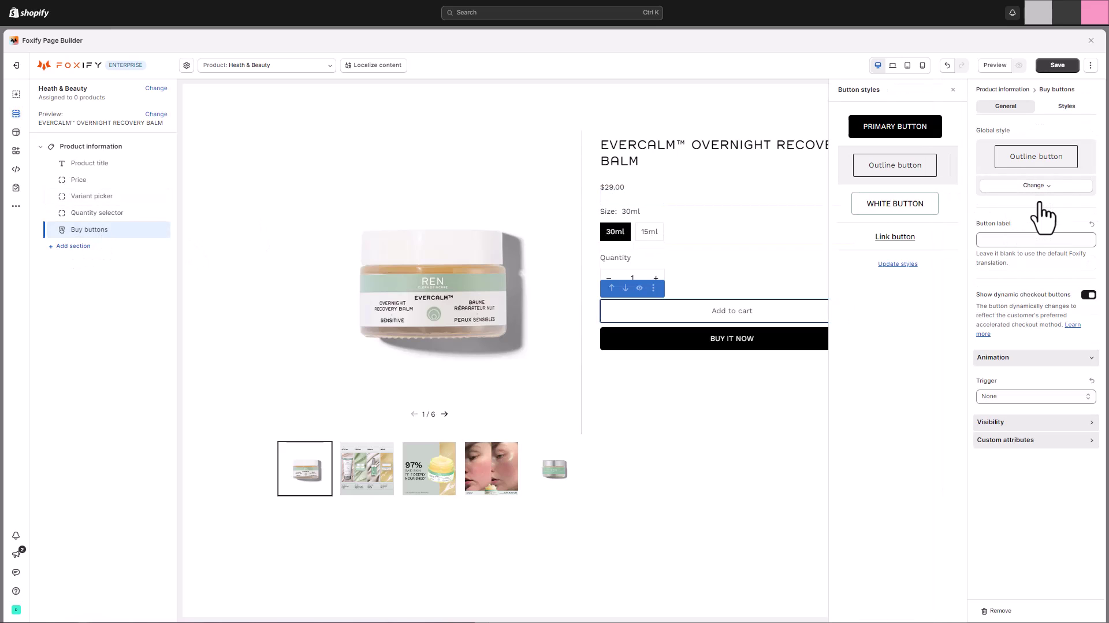
click(950, 141)
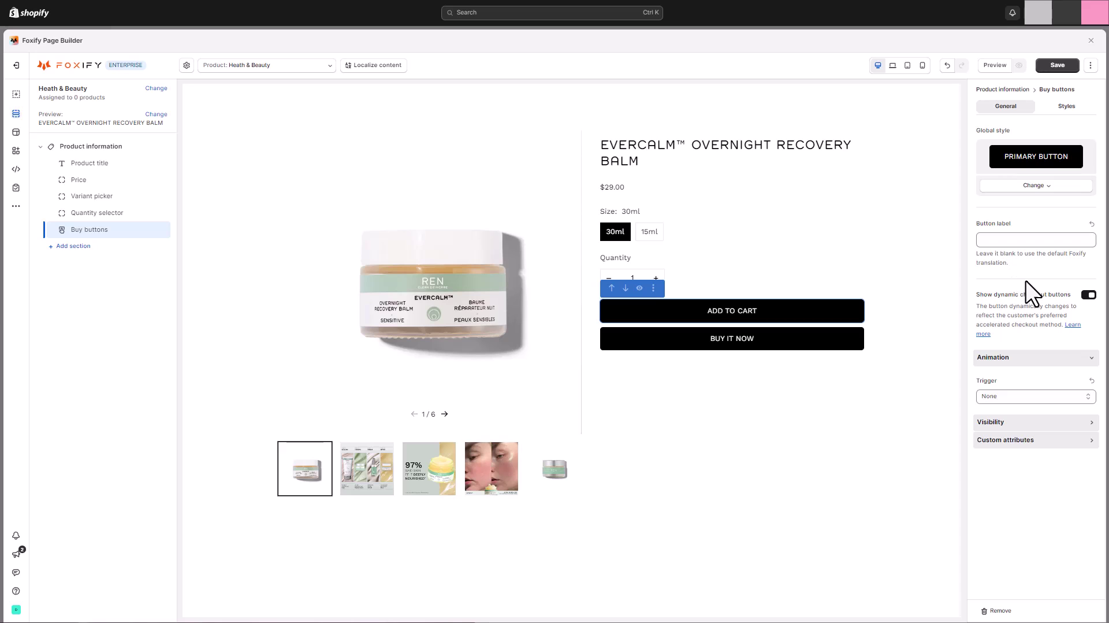
click(1089, 295)
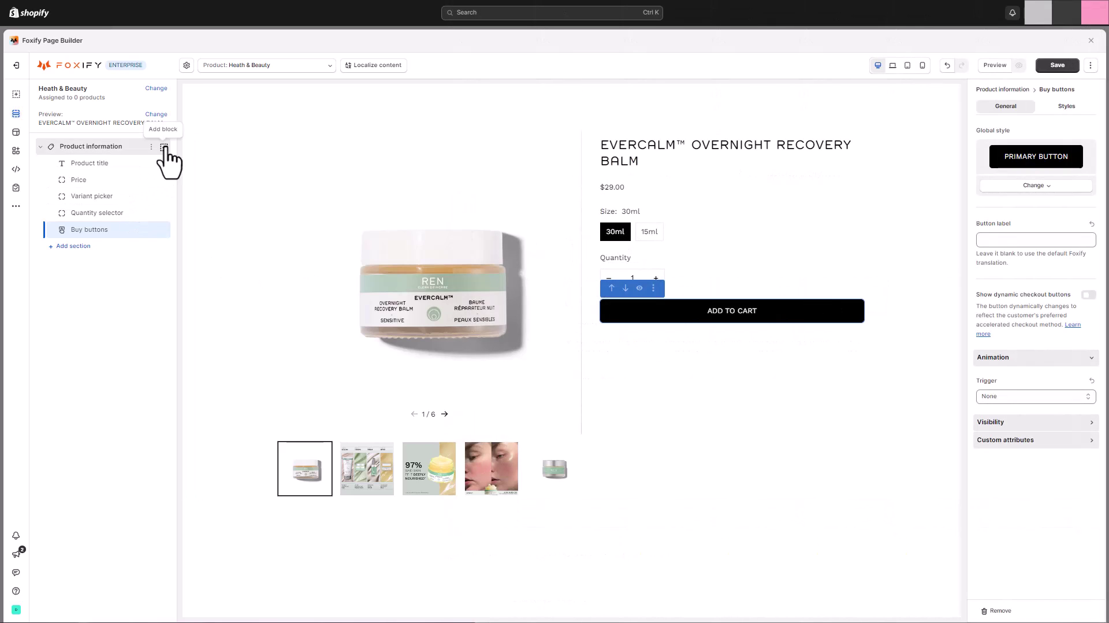
- Add a Text block below Product title showing the dynamic short description field
click(165, 149)
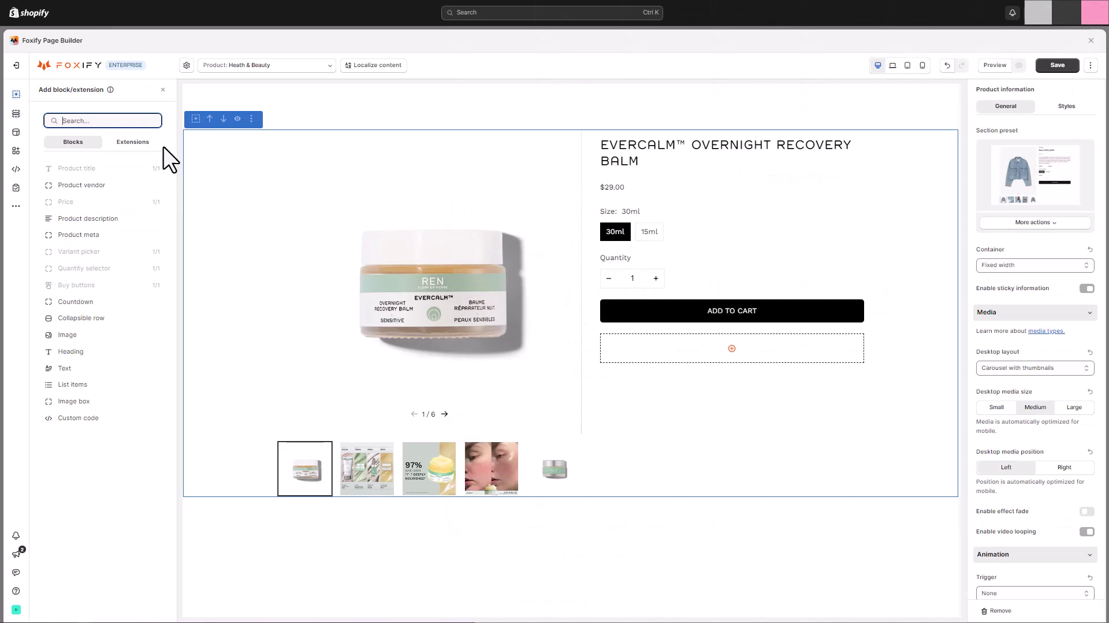
click(65, 368)
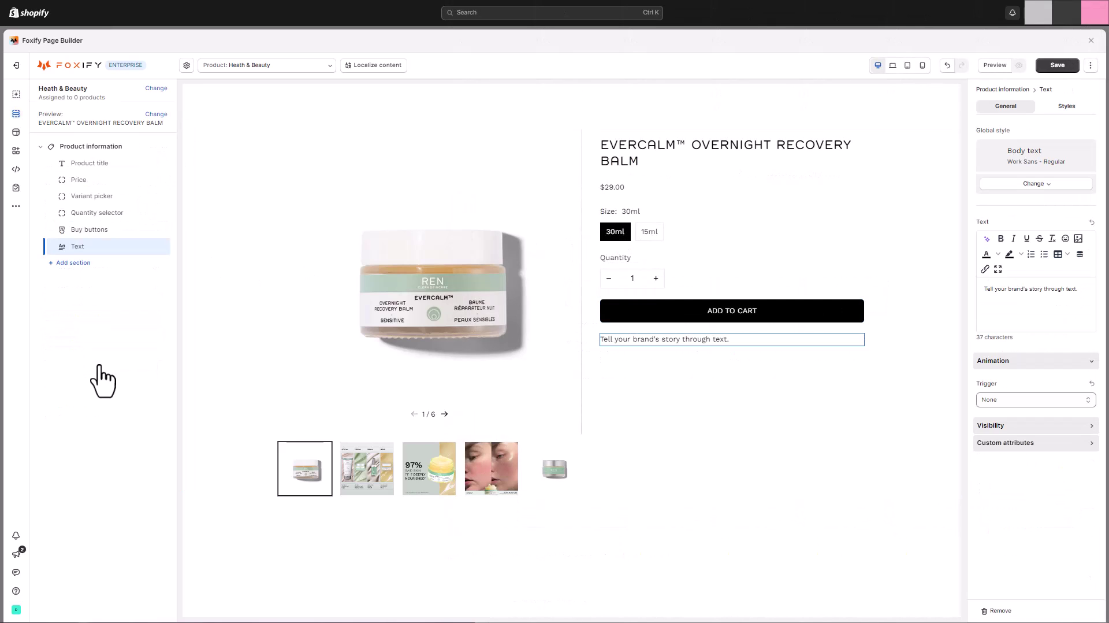
drag(110, 252, 104, 180)
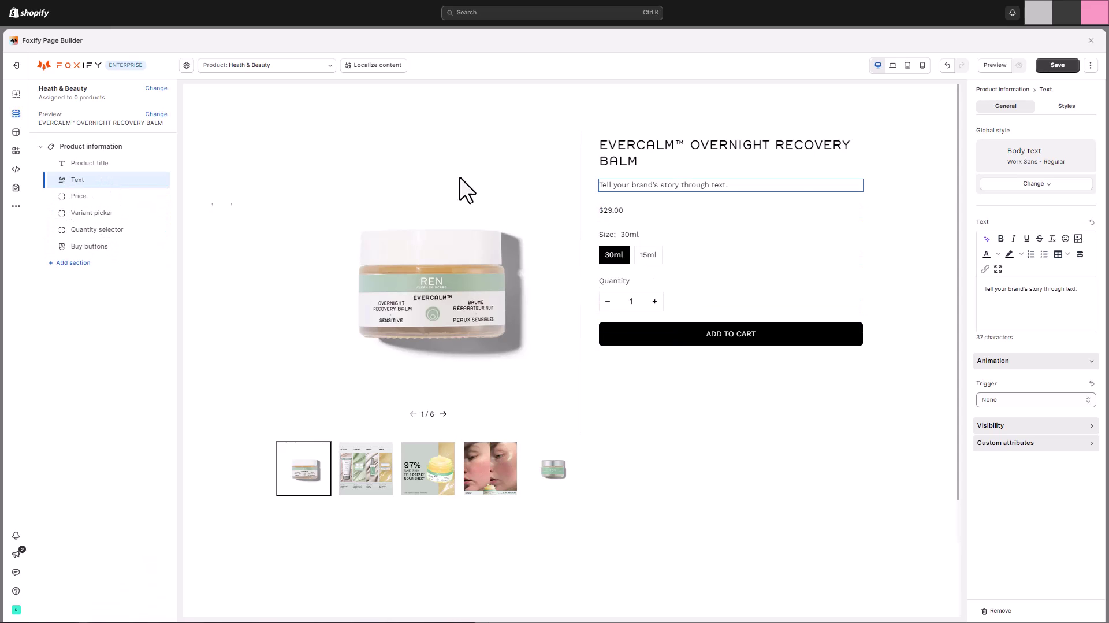
click(1077, 256)
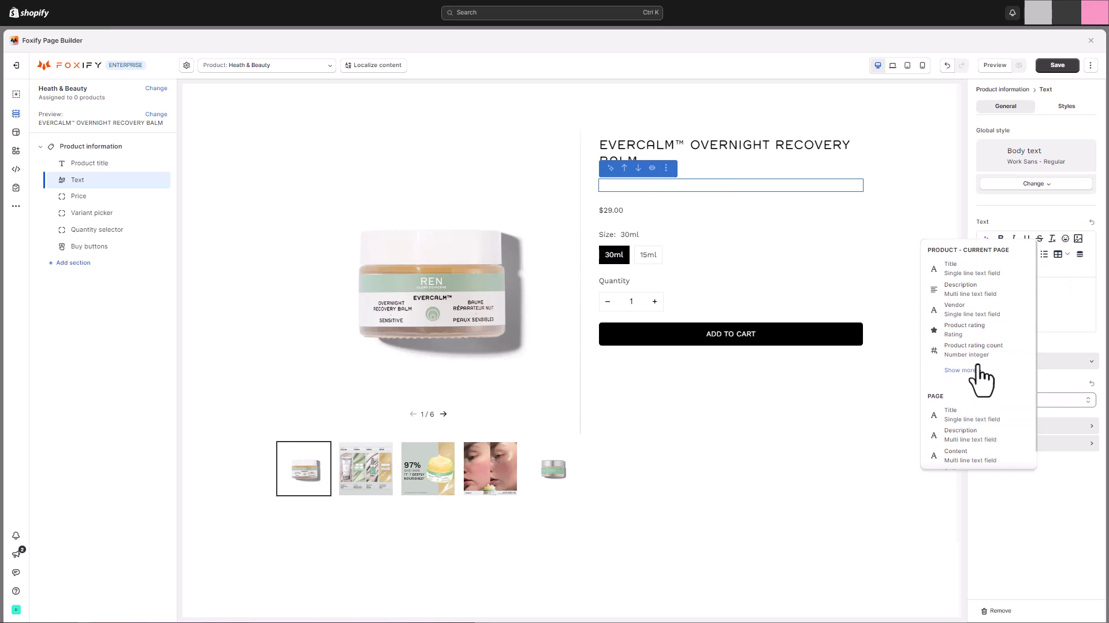
click(983, 376)
click(981, 381)
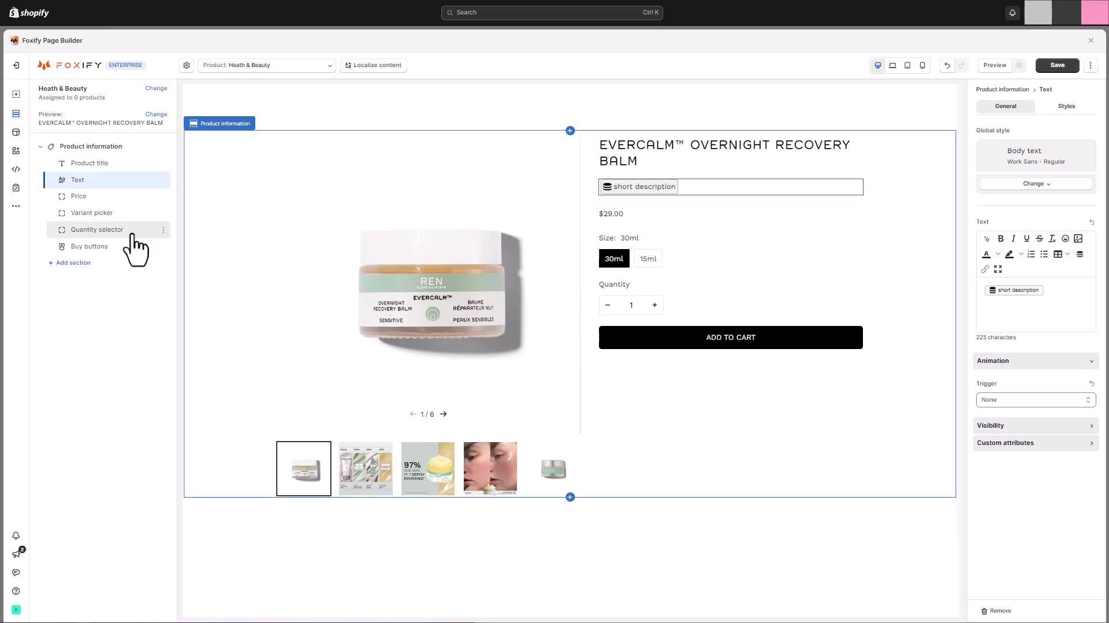
- Add Product description and List items blocks, moving List items just below Price
click(164, 148)
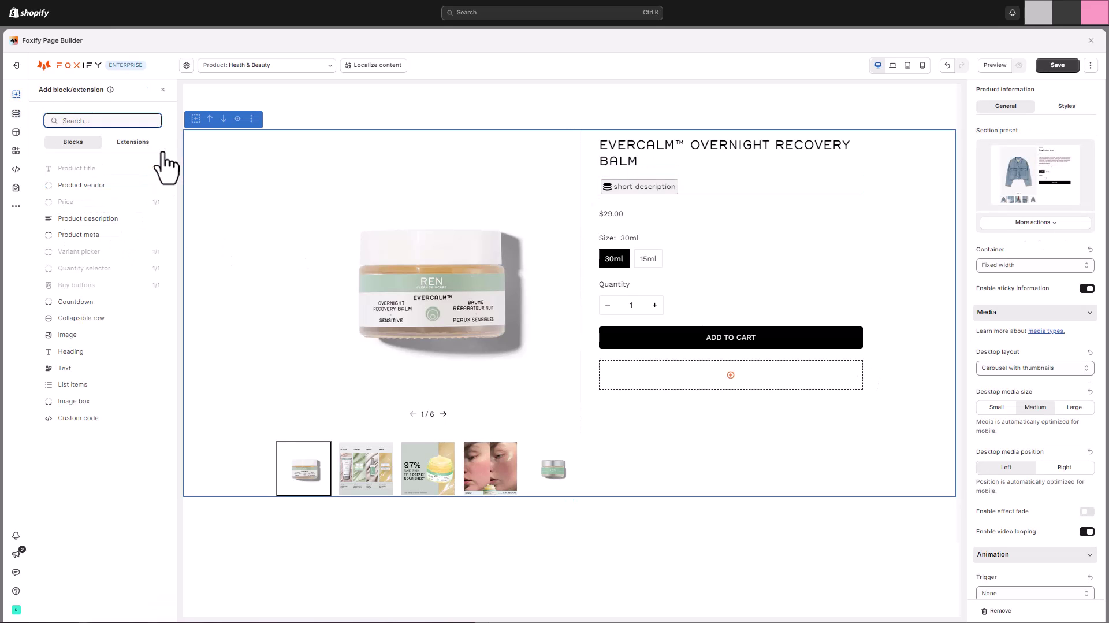
click(126, 218)
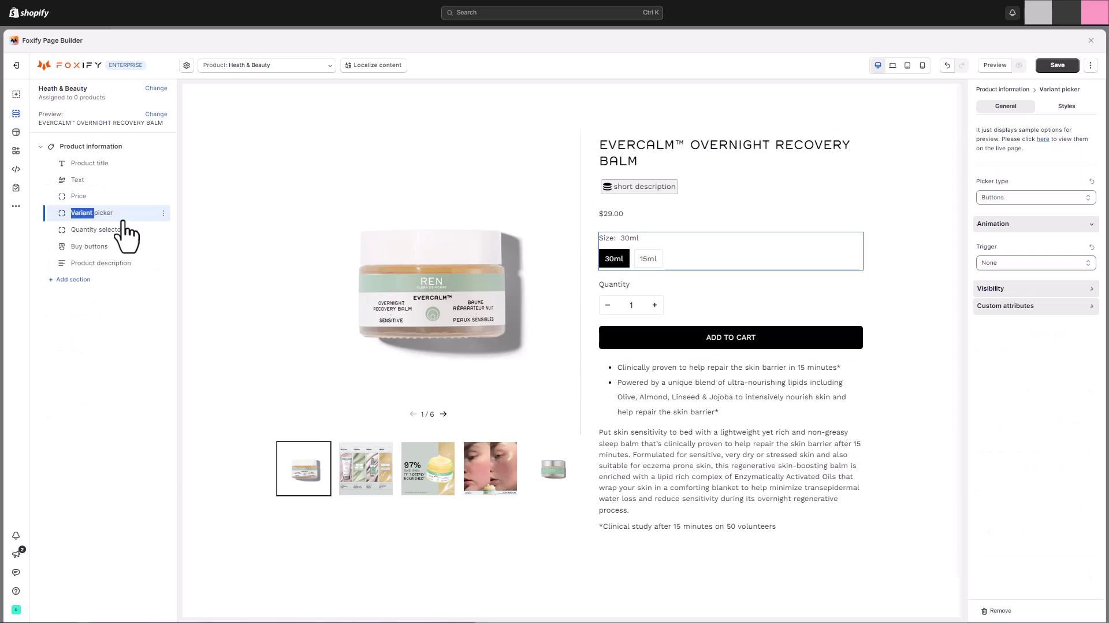
click(164, 148)
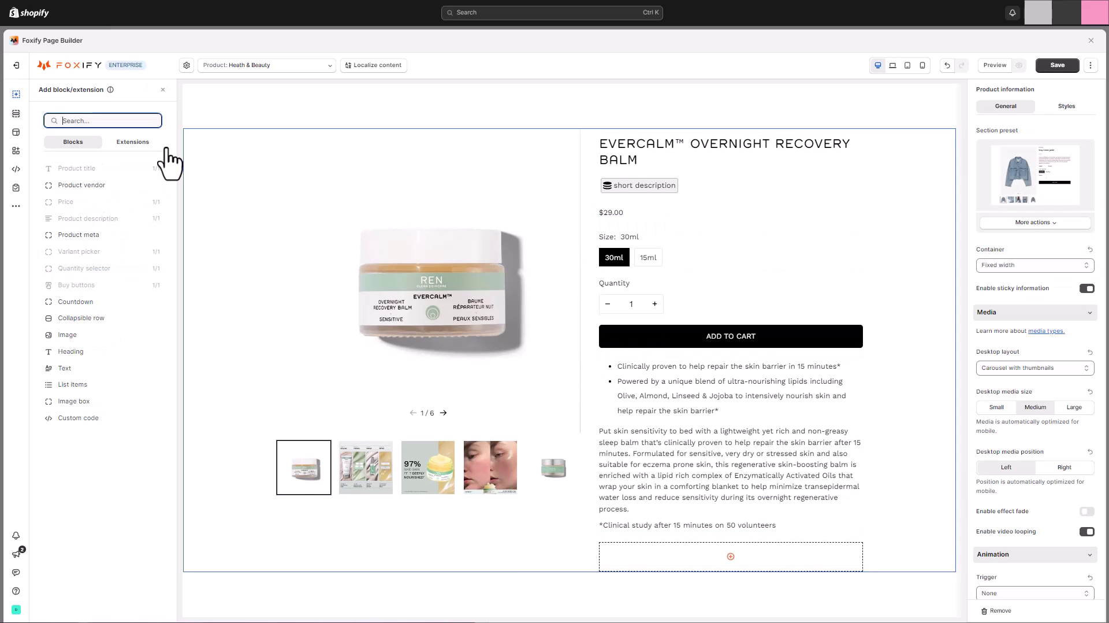
click(113, 384)
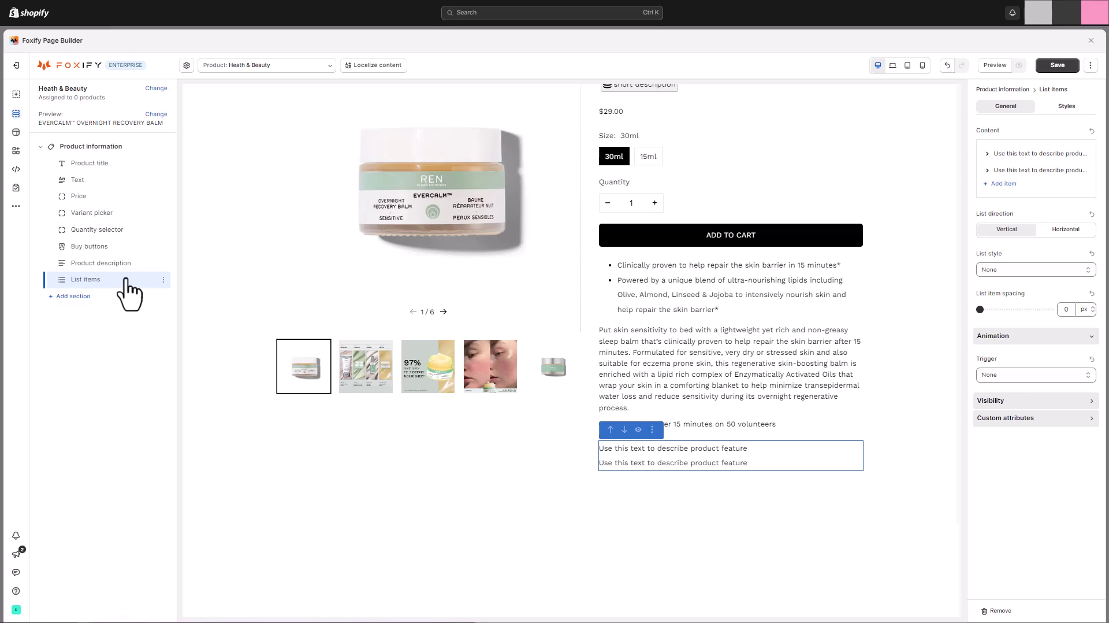
drag(125, 280, 132, 213)
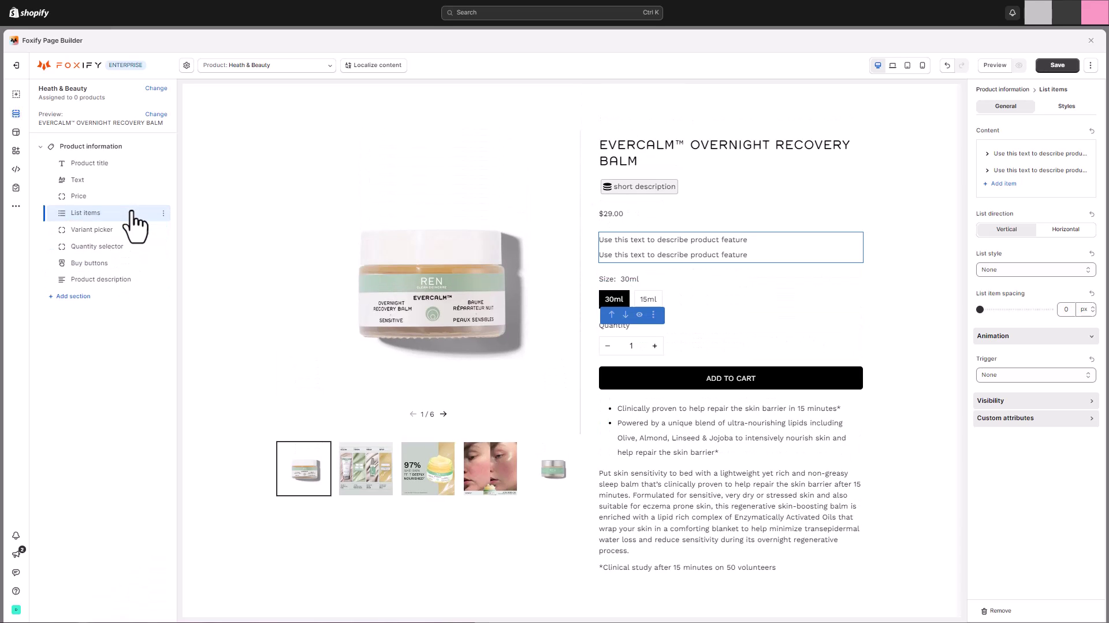
- Lay the list out horizontally and make the first item Sensitivity & Redness with an uploaded icon
click(1059, 229)
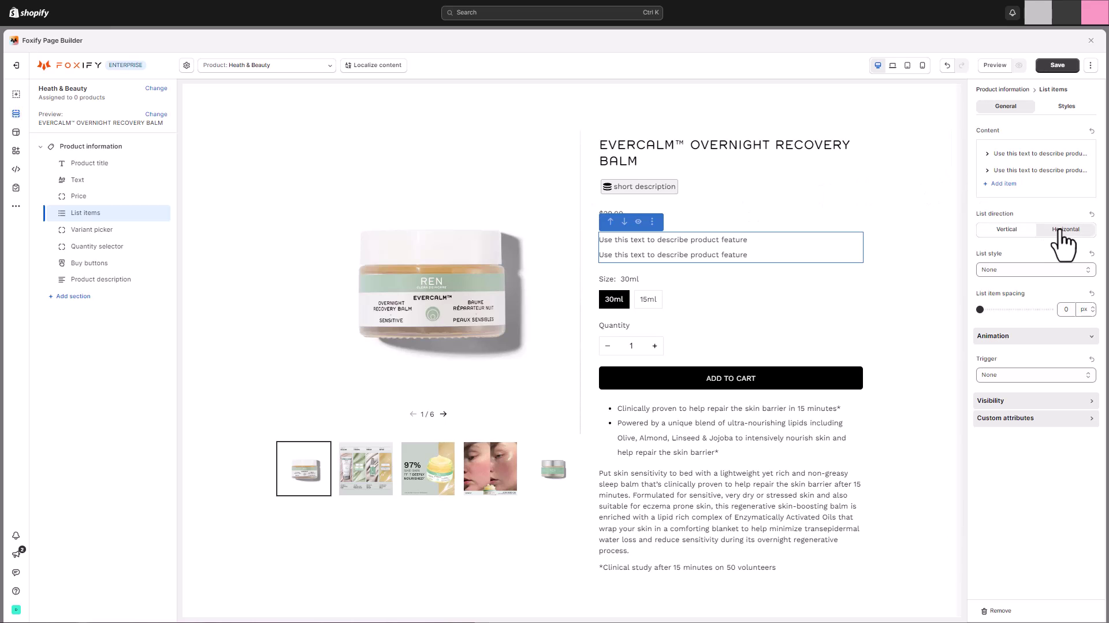
click(989, 153)
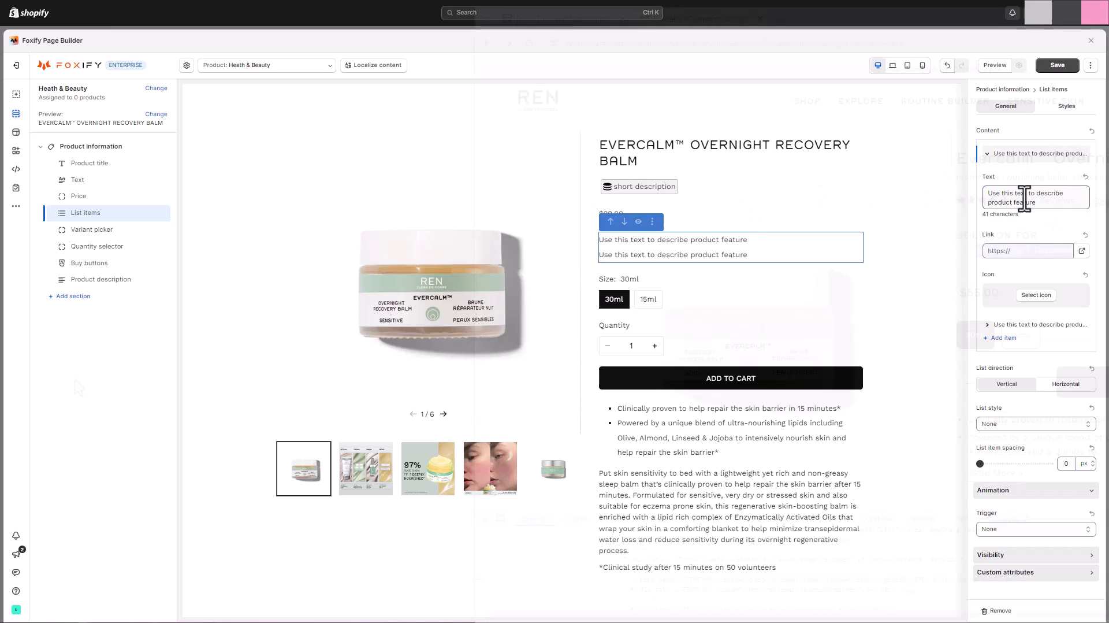
triple_click(1024, 198)
text(Sensitivity & Redness)
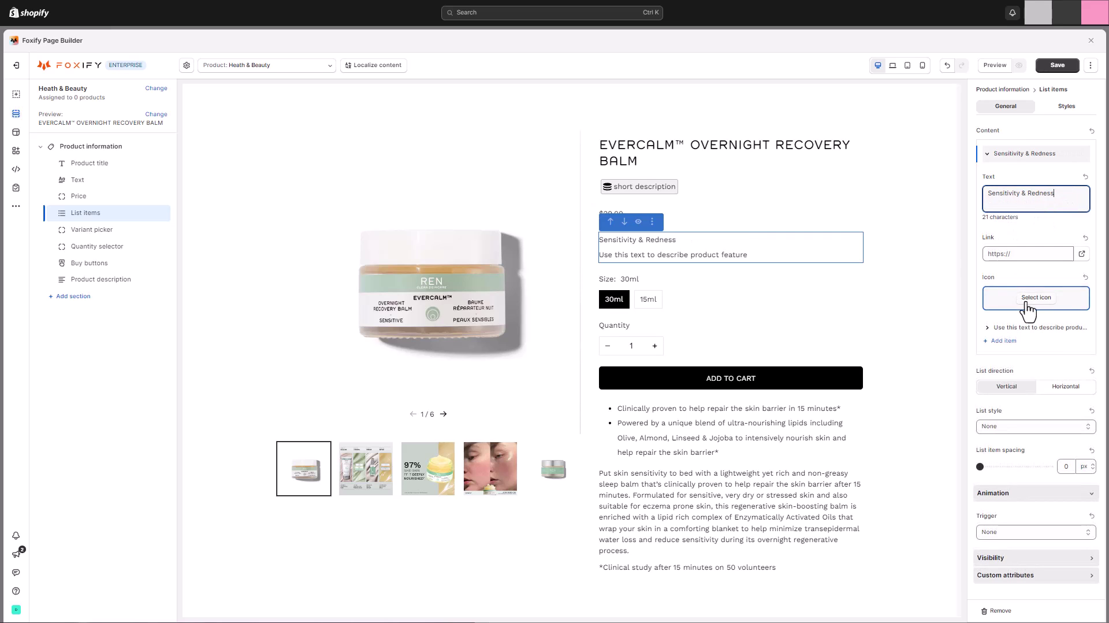
click(1036, 298)
click(1045, 117)
click(1035, 159)
click(1000, 207)
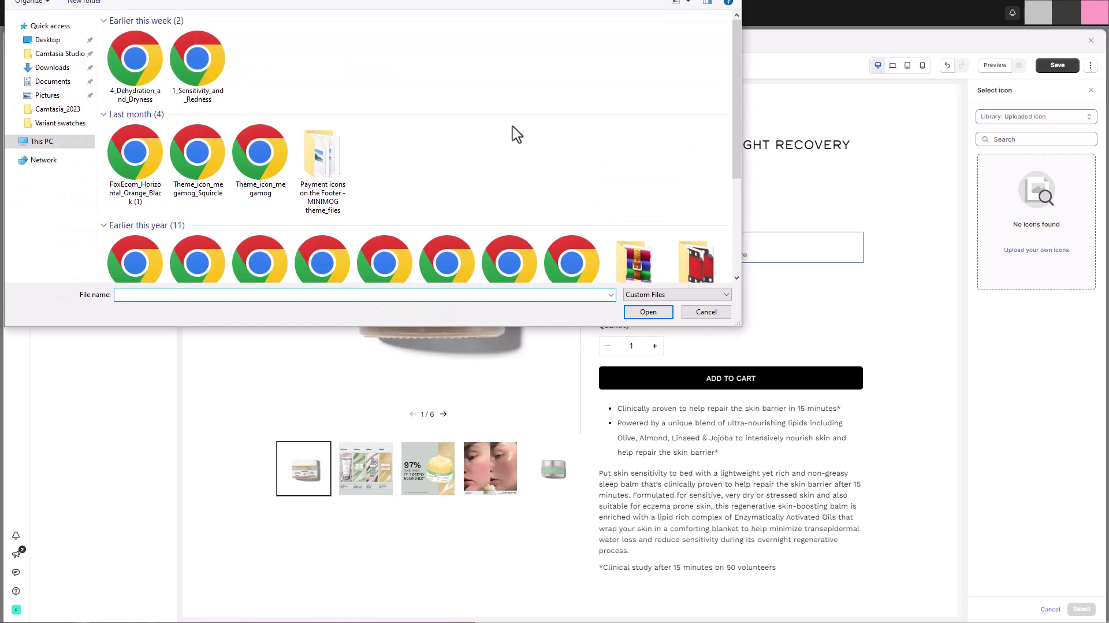
double_click(182, 75)
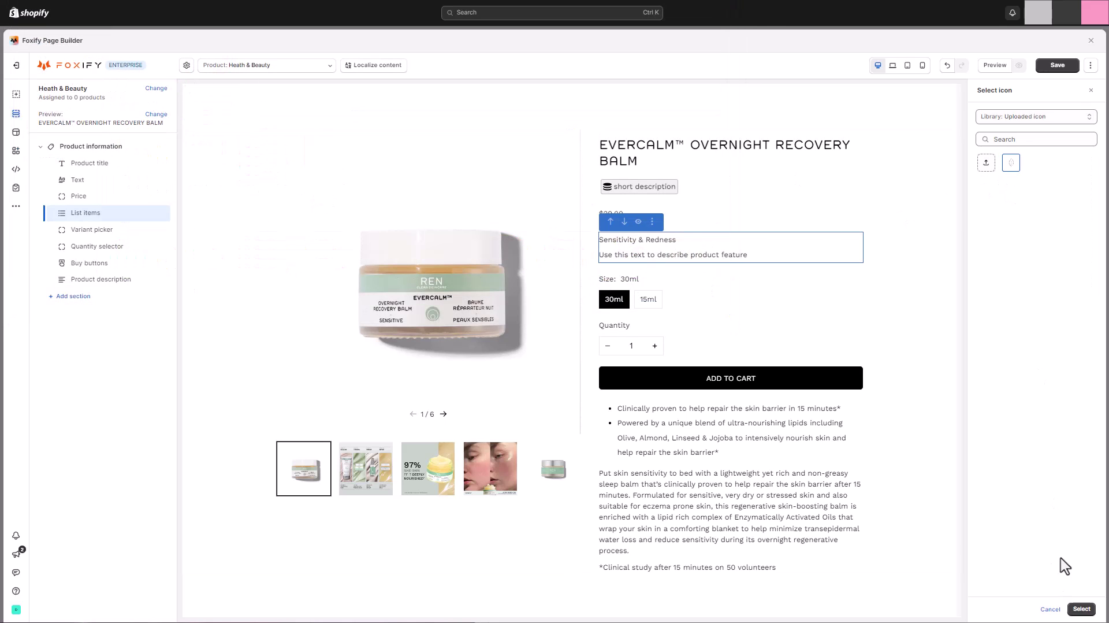
click(1080, 609)
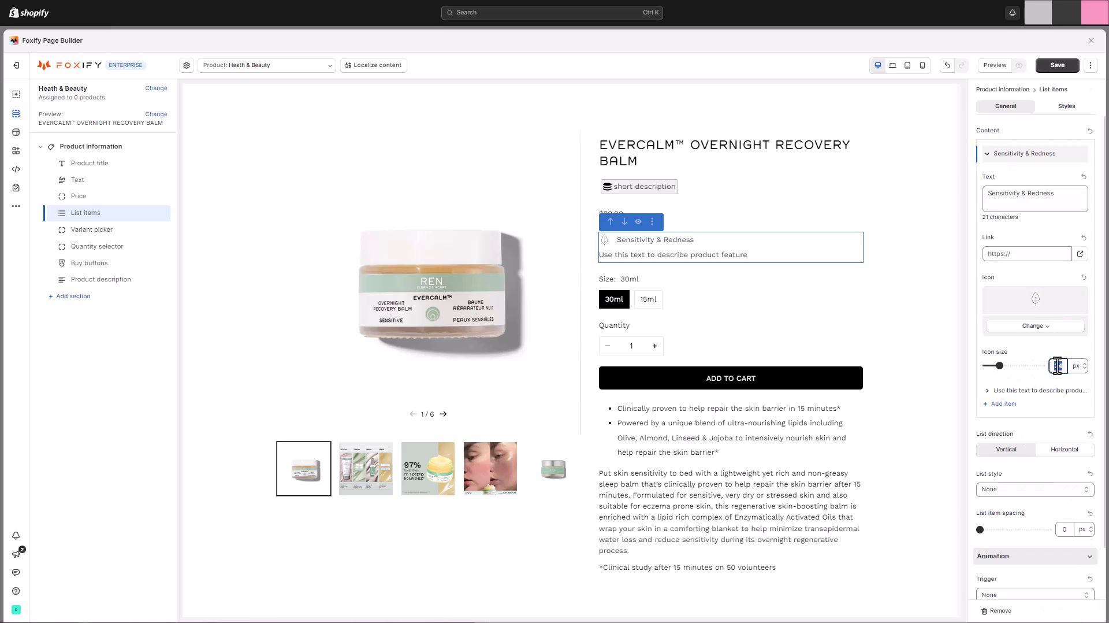
- Label the second item Dehydration & Dryness and space the list items 15 px apart
click(1000, 391)
click(1021, 219)
key(ctrl+a)
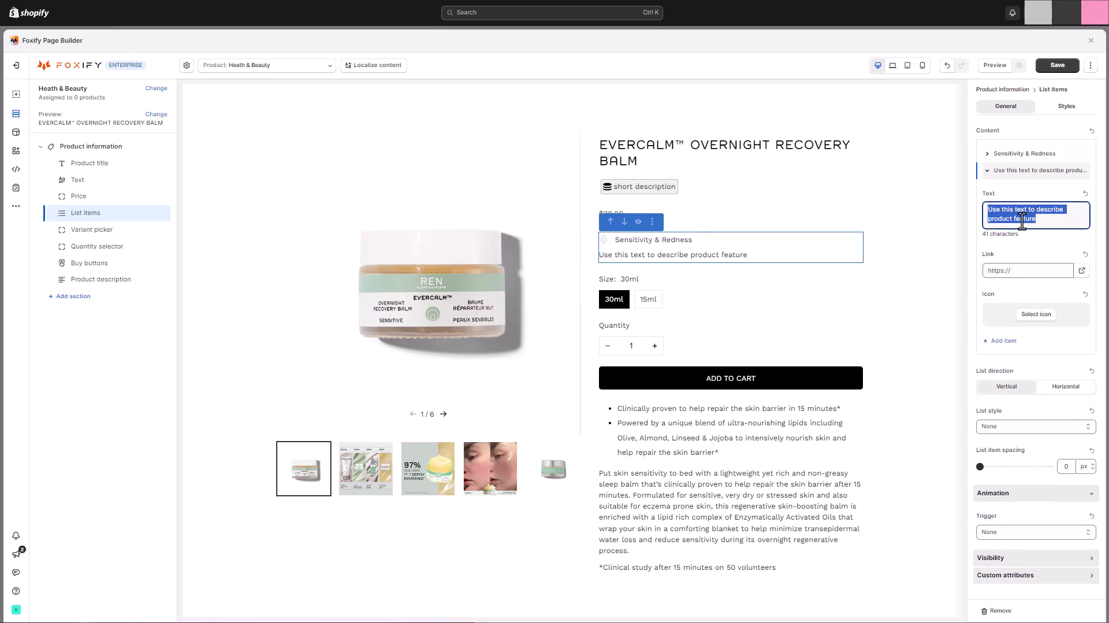
text(Dehydration & Dryness)
click(1065, 451)
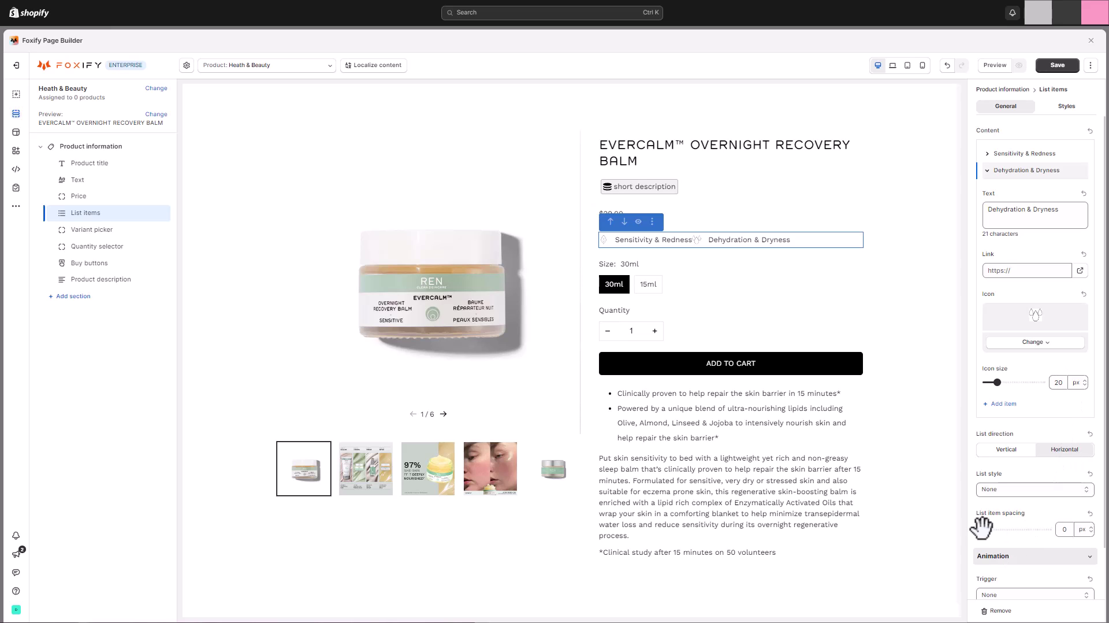
drag(988, 526, 1002, 527)
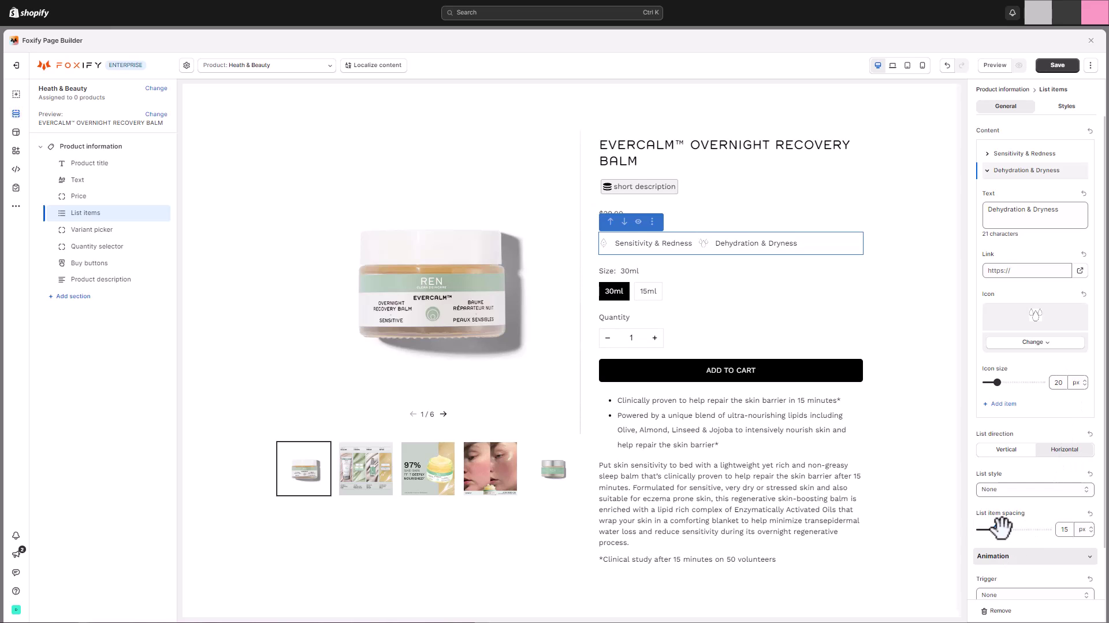
- Place a 'SOLUTION FOR' text block below Price, styled as Heading 4 at 16 px font size
click(158, 147)
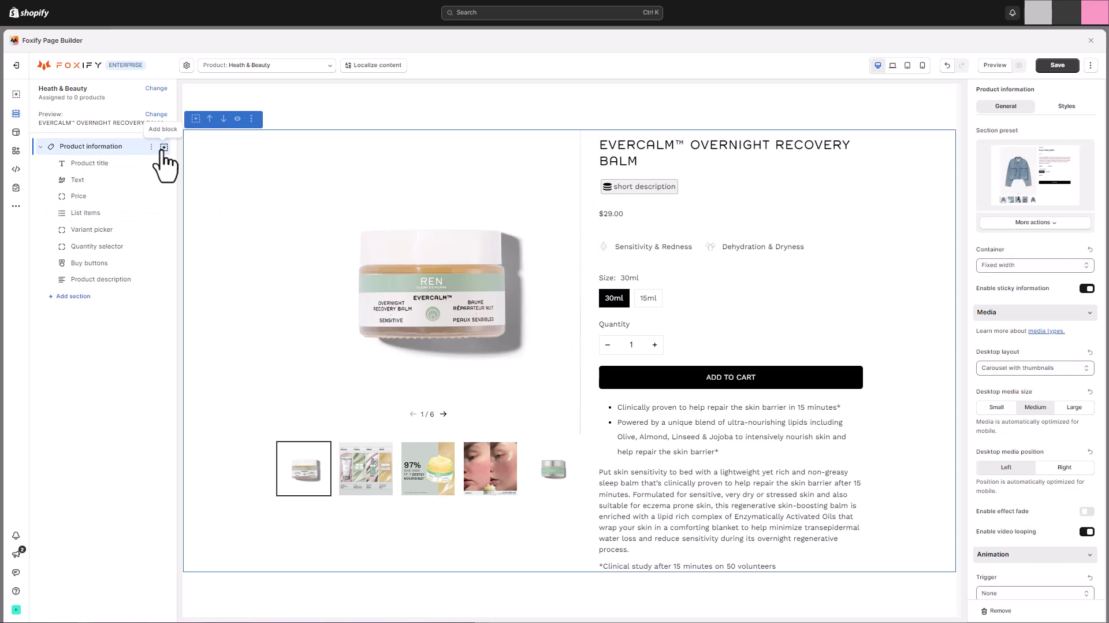
click(161, 147)
drag(75, 368, 97, 215)
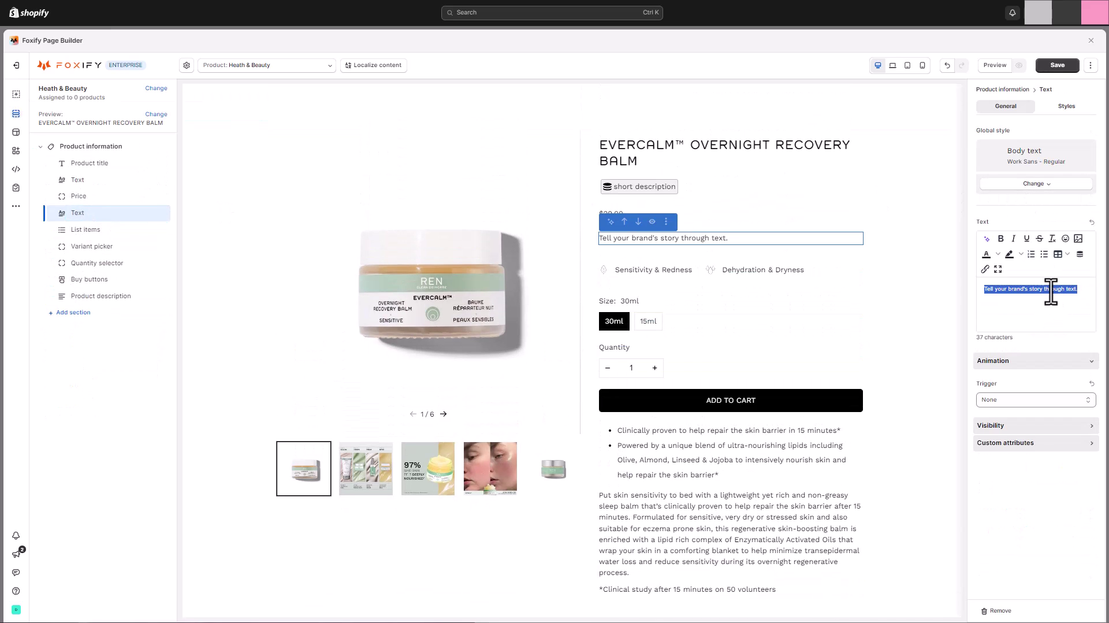
text(so)
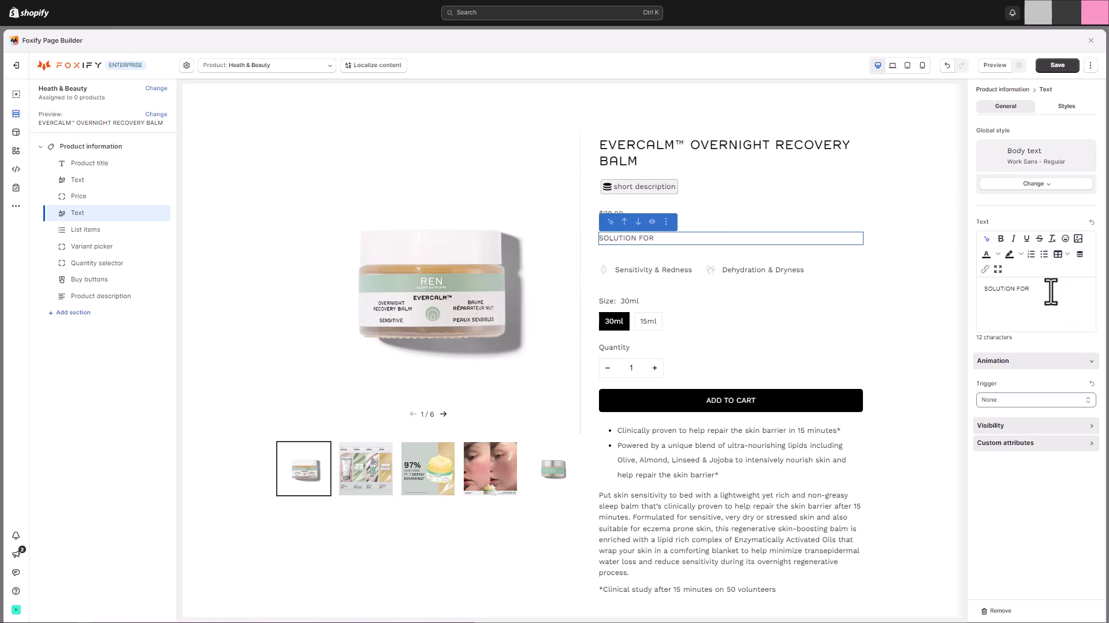
click(1053, 190)
click(1042, 204)
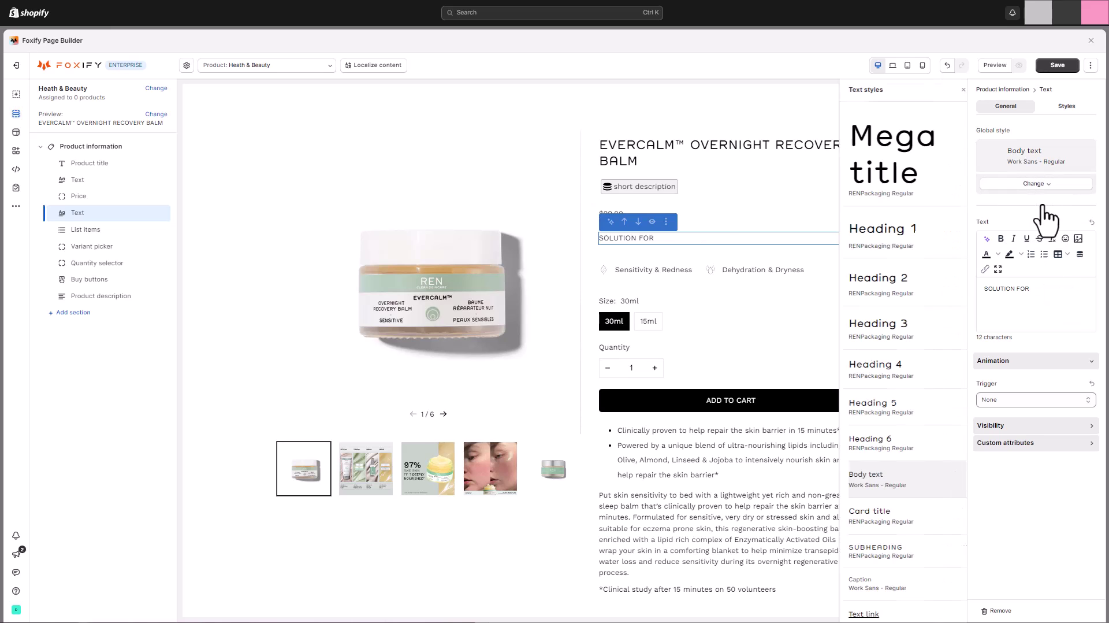
click(897, 373)
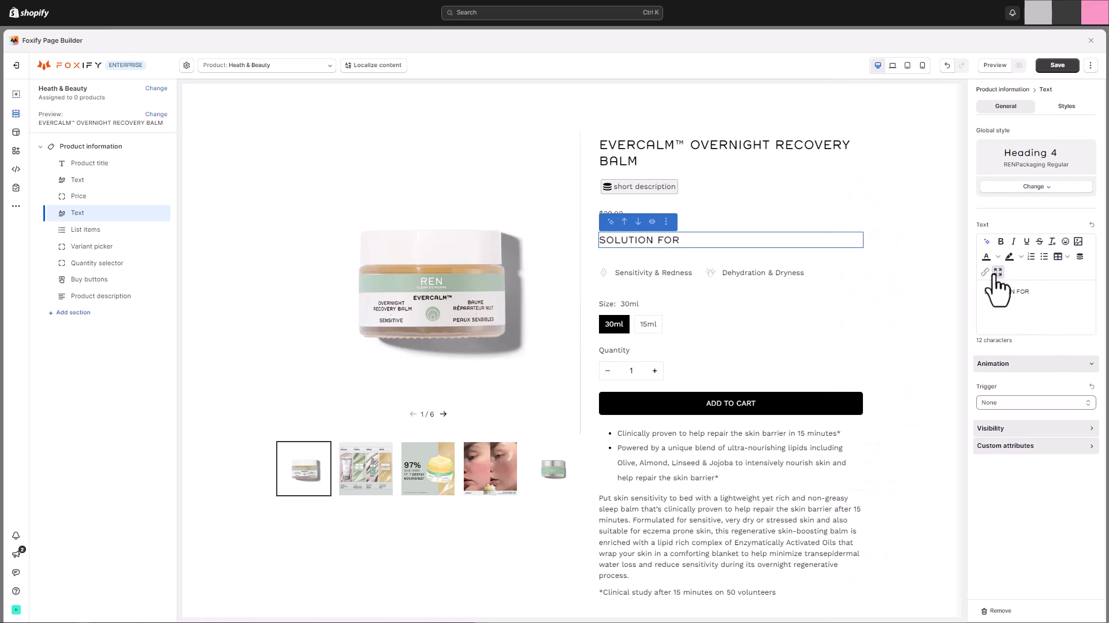
click(1085, 110)
click(1012, 250)
key(Escape)
key(Escape)
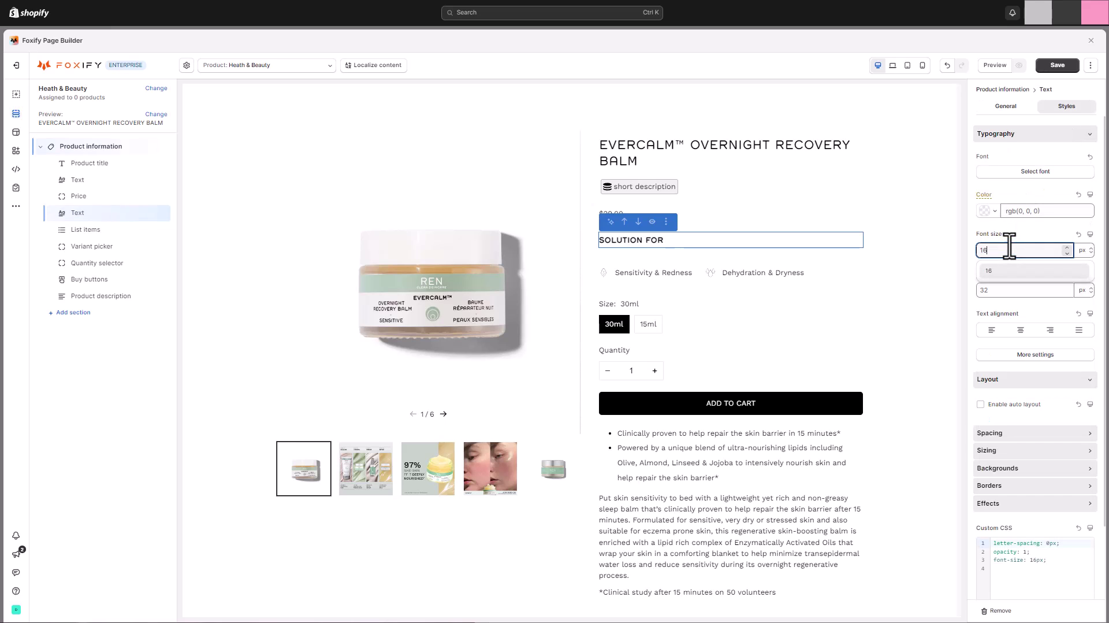
- Set the section to a custom 1300 px container width, then open custom code from Product title
scroll(1028, 268, down, 1)
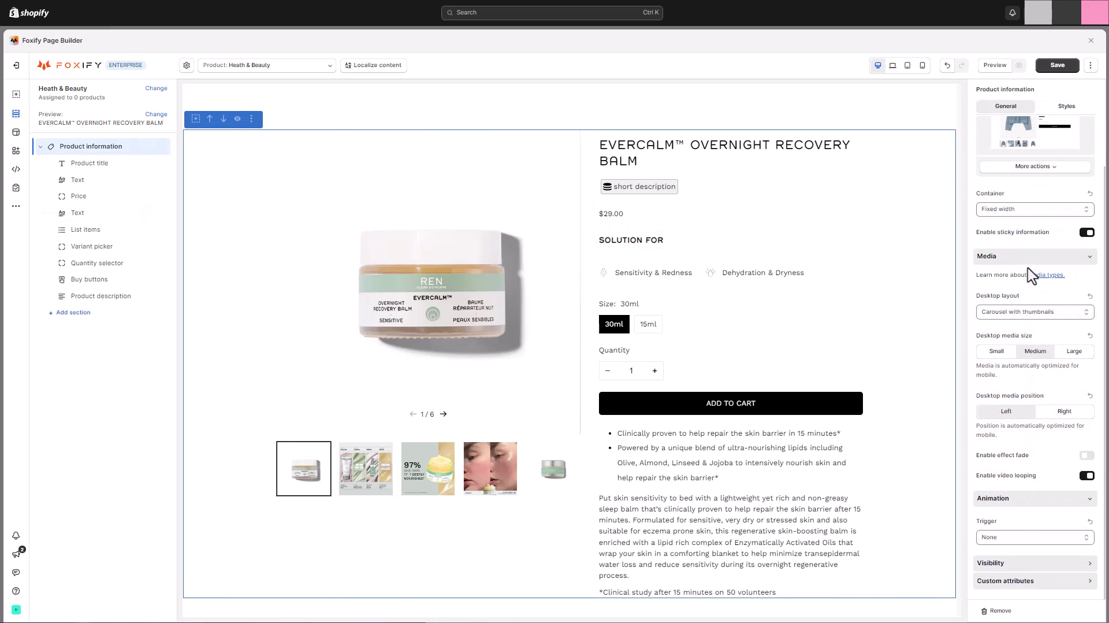
scroll(1028, 268, up, 1)
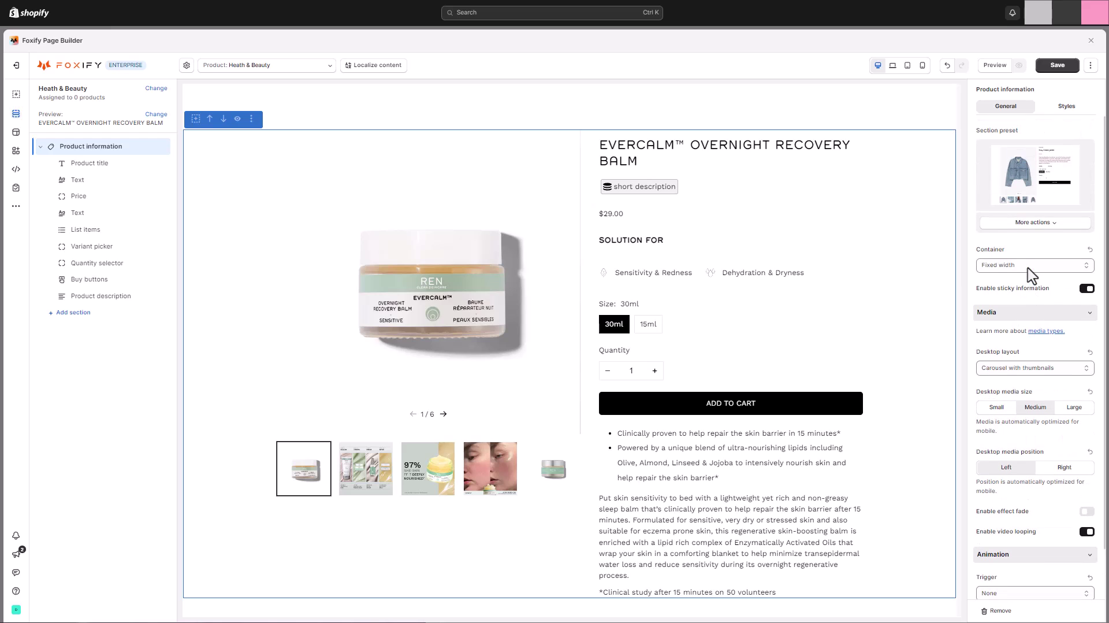
click(1029, 266)
click(1027, 307)
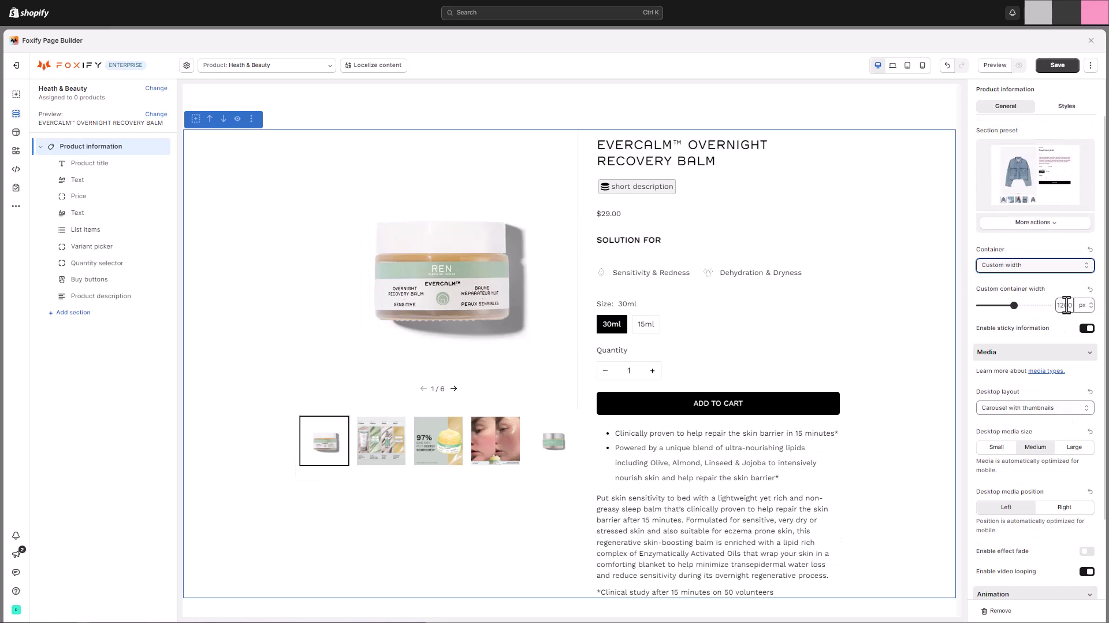
click(1065, 305)
text(1300)
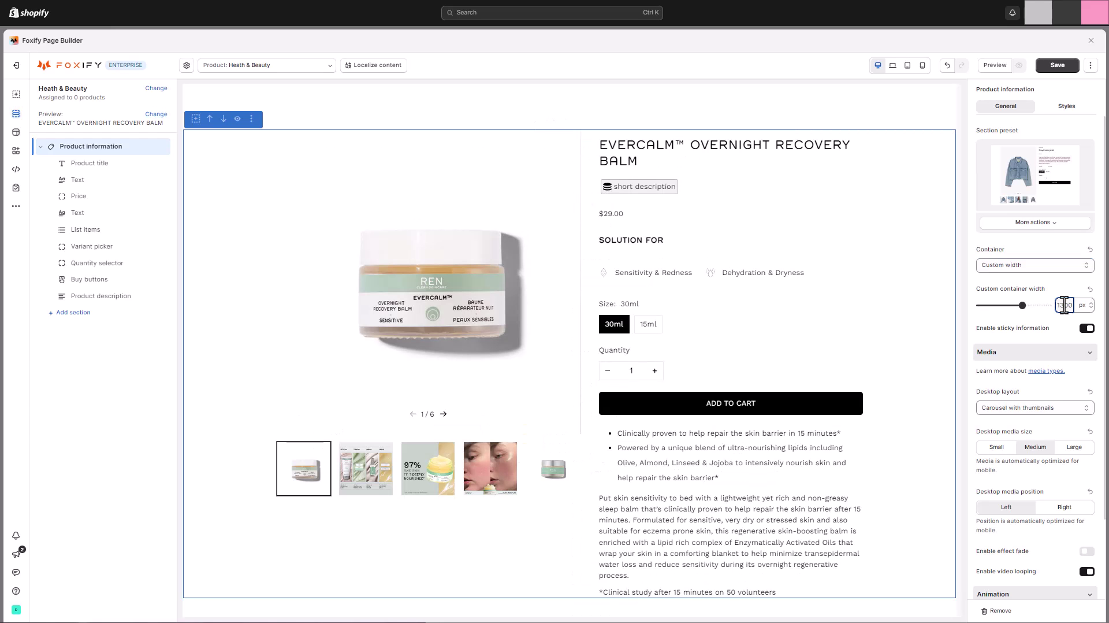
click(773, 289)
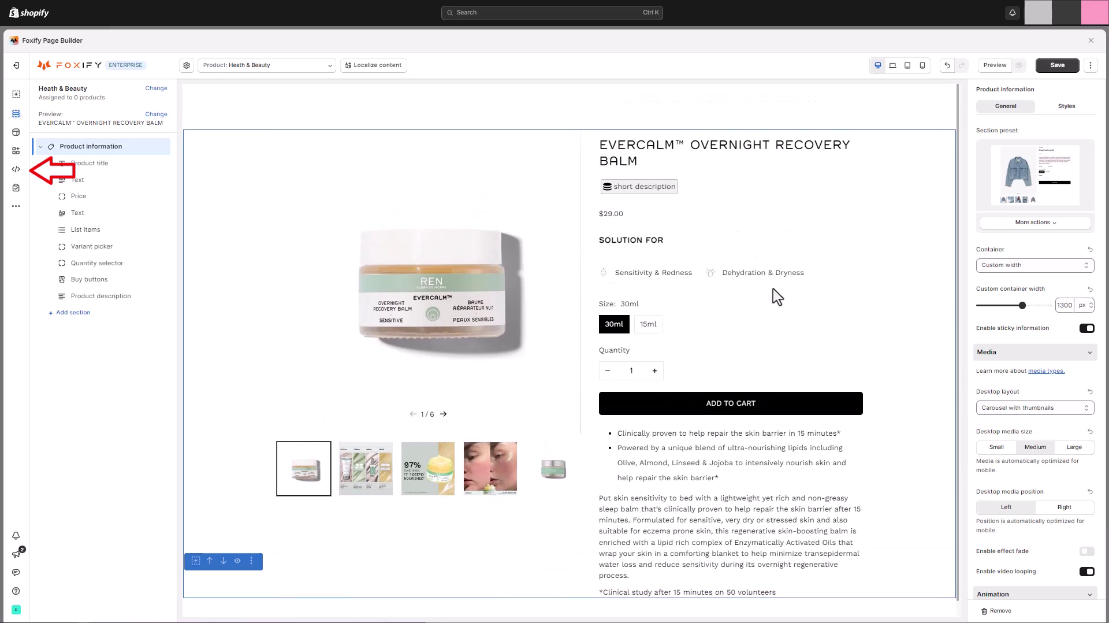
click(766, 163)
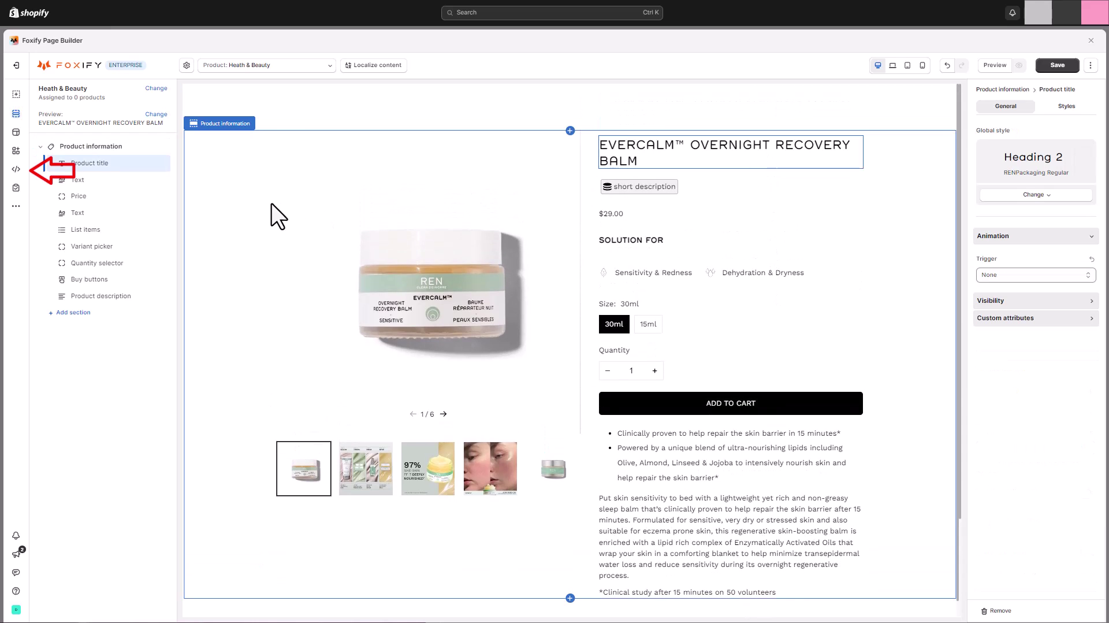
click(16, 168)
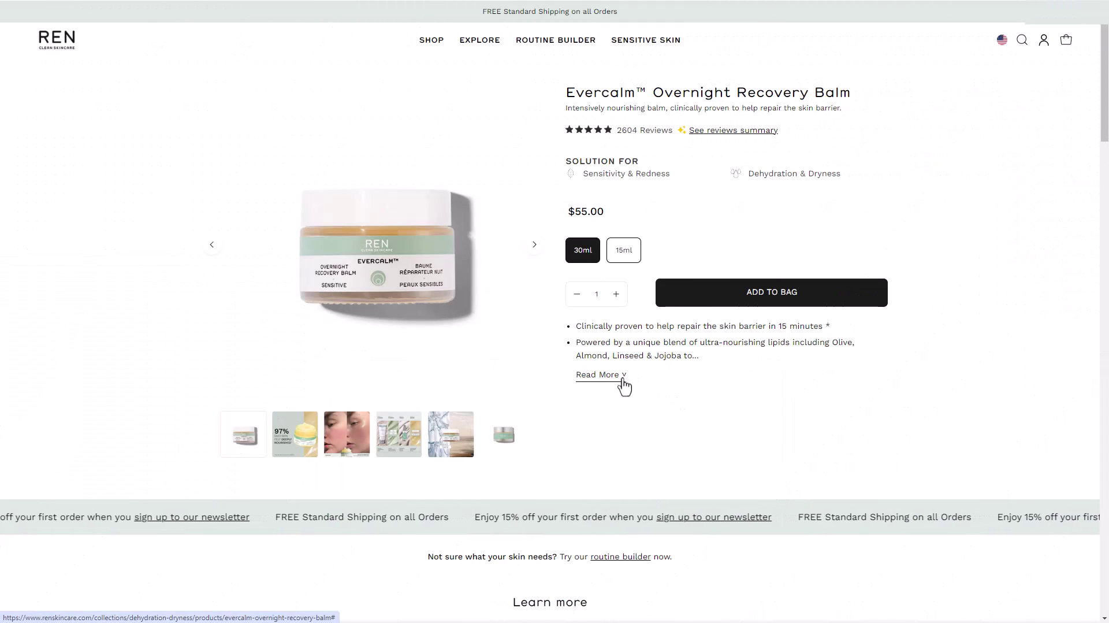
- Expand the Evercalm description with Read More, then collapse it again with Read Less
click(622, 378)
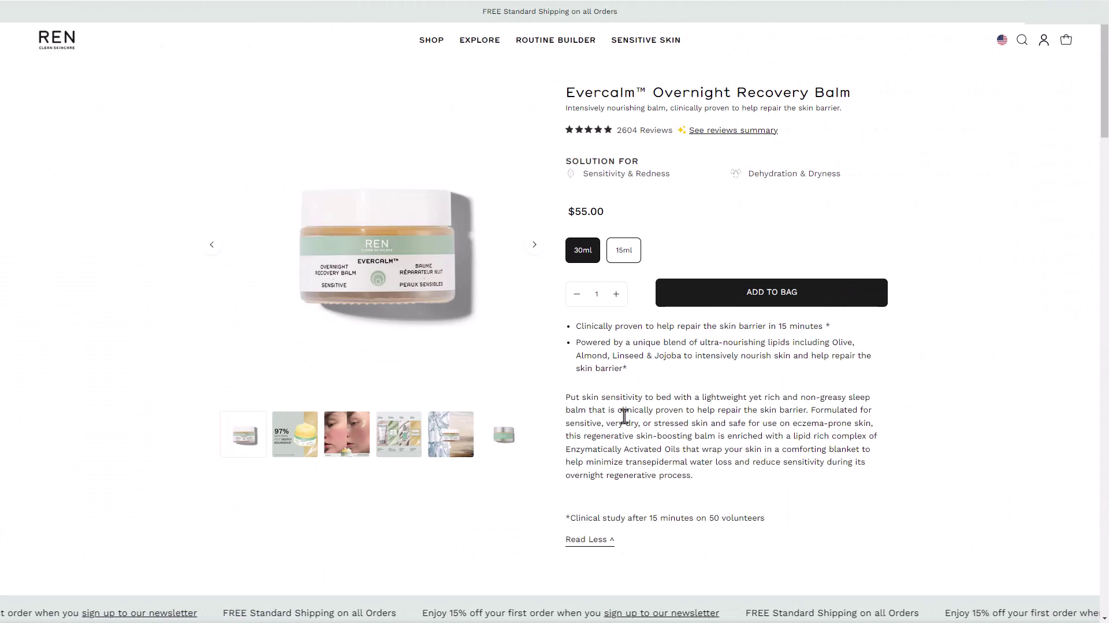
click(611, 545)
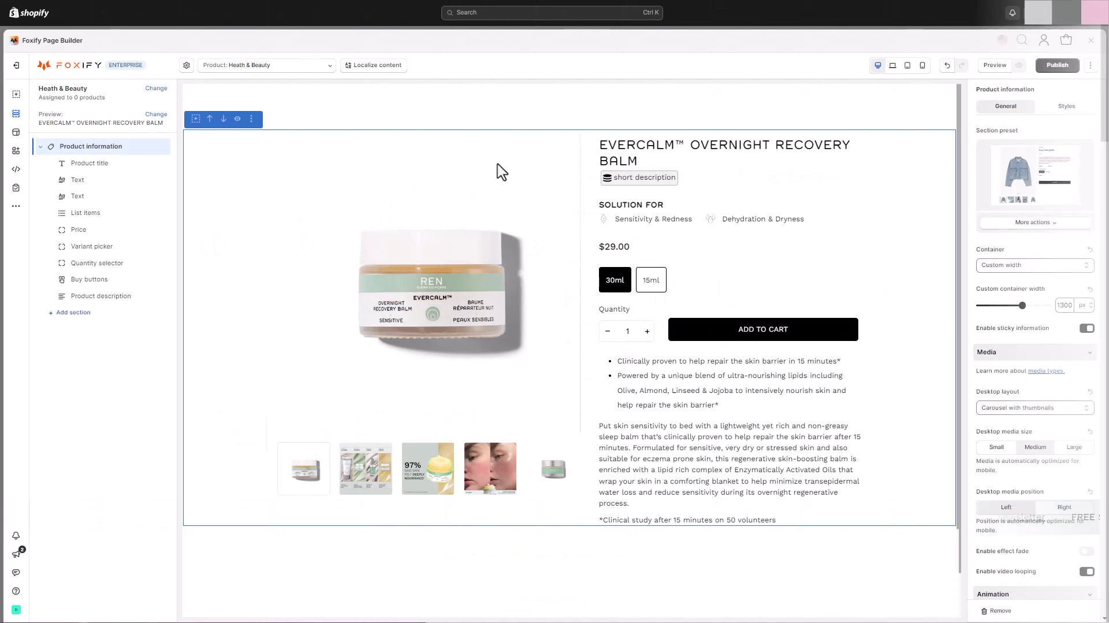
- Delete the Product description block from the product section
click(117, 297)
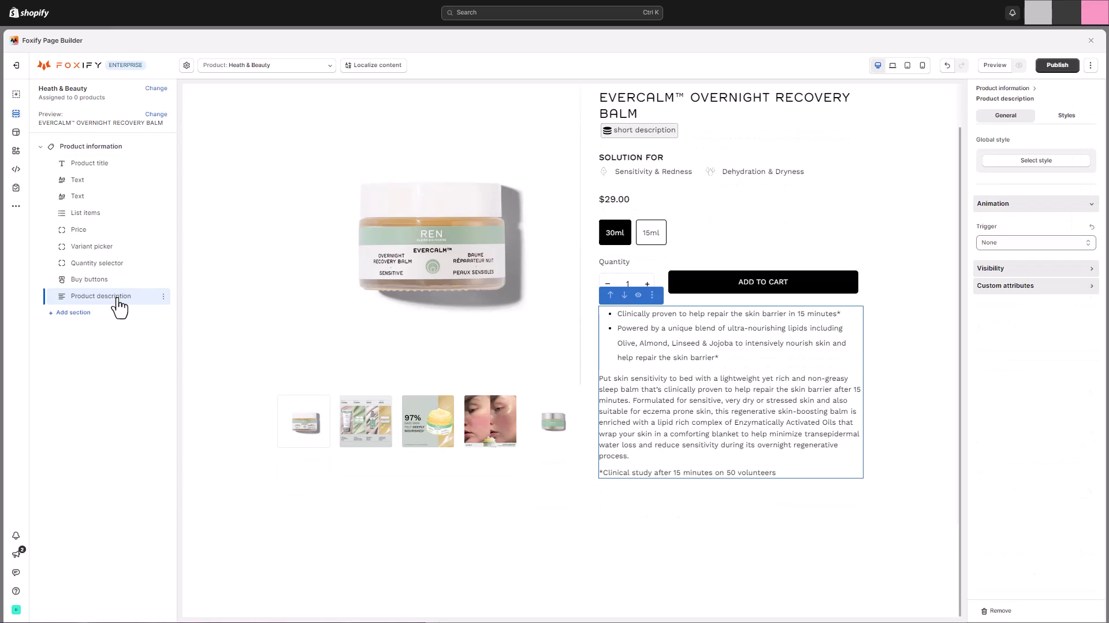
right_click(166, 304)
click(148, 405)
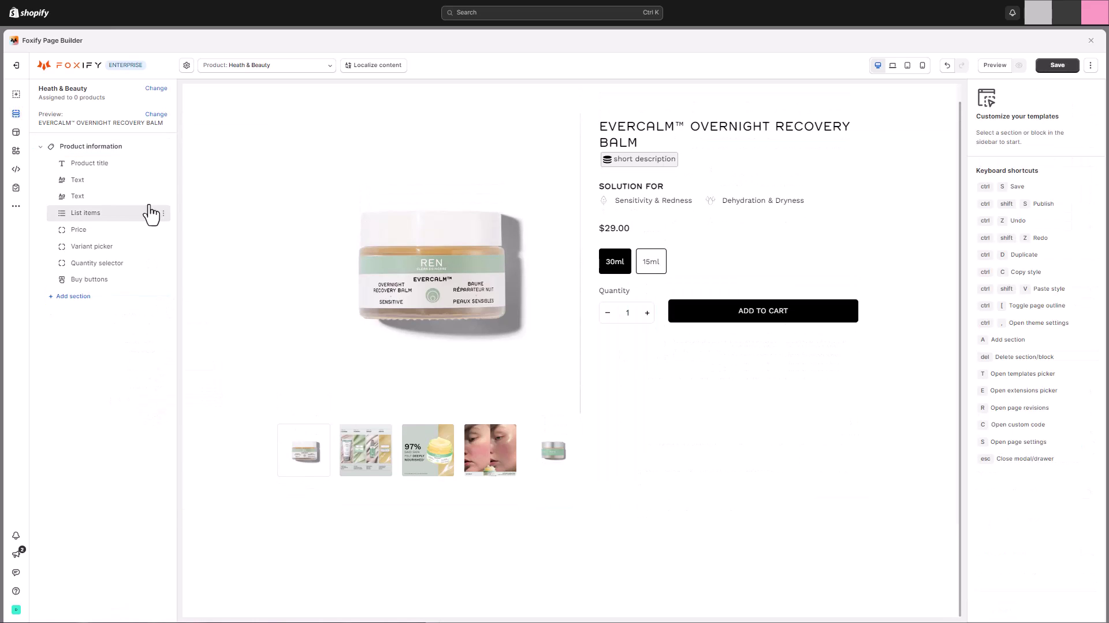
- Add a Custom code block and paste in the read-more description code
click(164, 149)
click(117, 419)
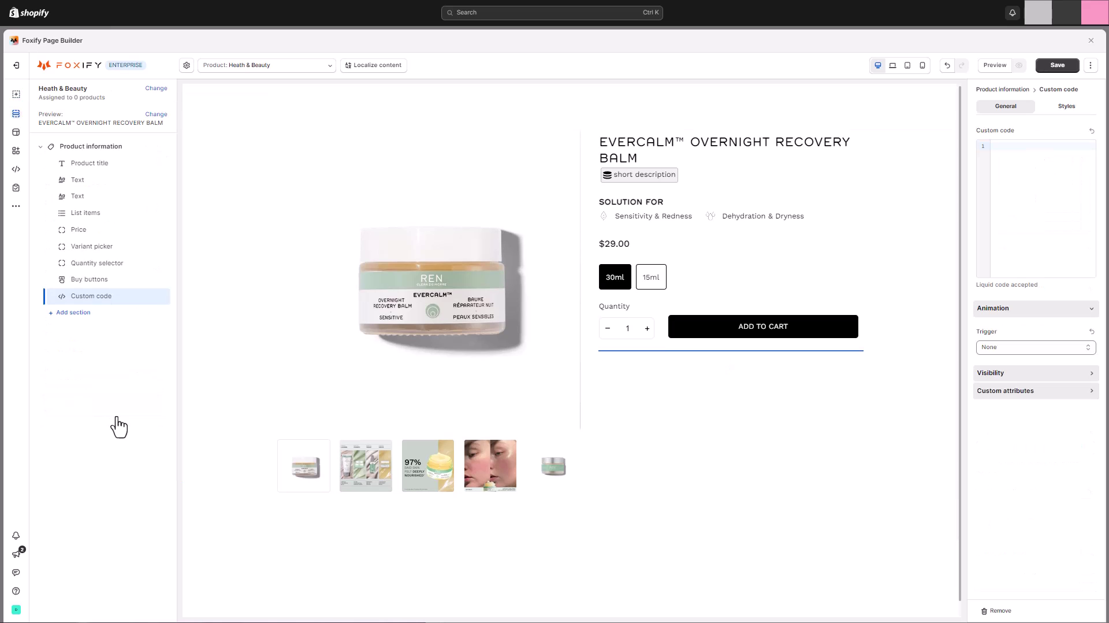
click(1015, 148)
key(ctrl+v)
click(1049, 470)
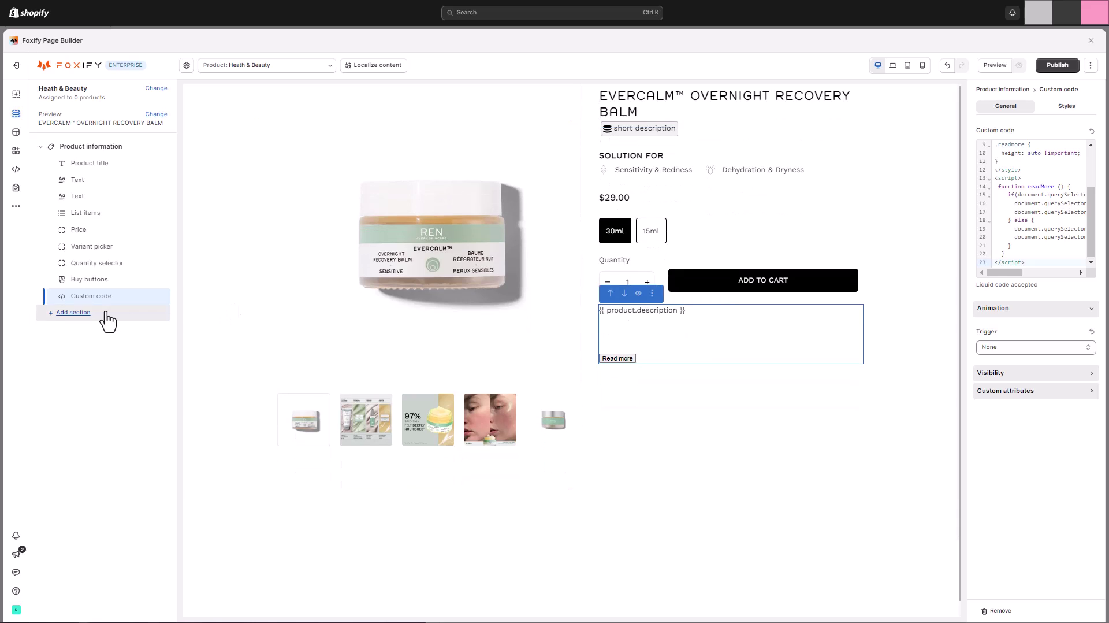
- Add a Scrolling promotion section to the page
click(107, 312)
scroll(114, 287, down, 3)
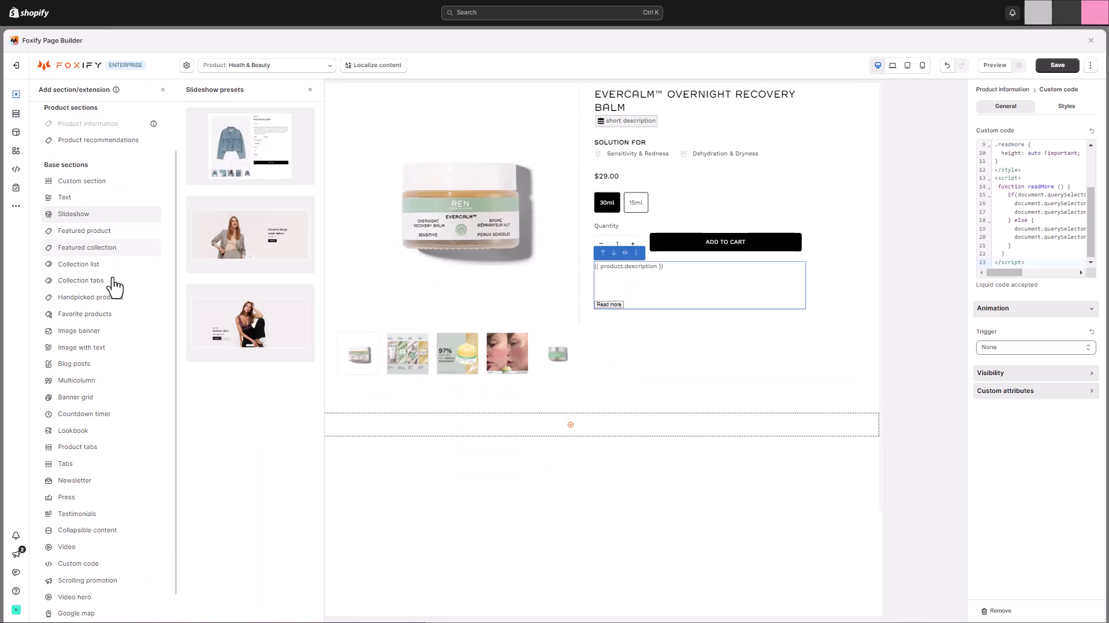
click(119, 552)
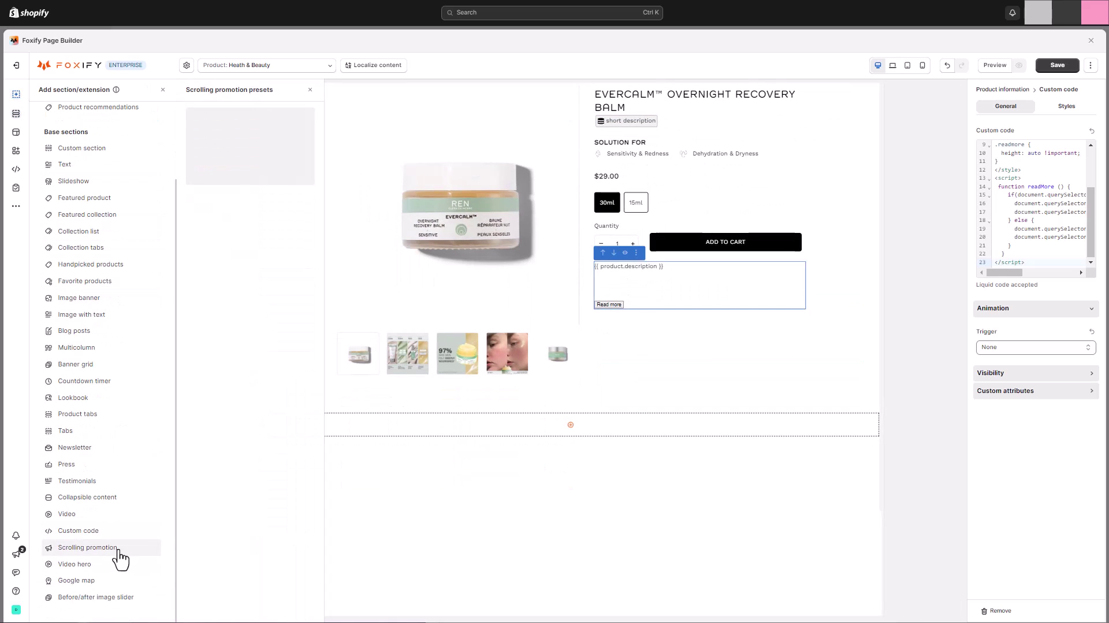
click(118, 550)
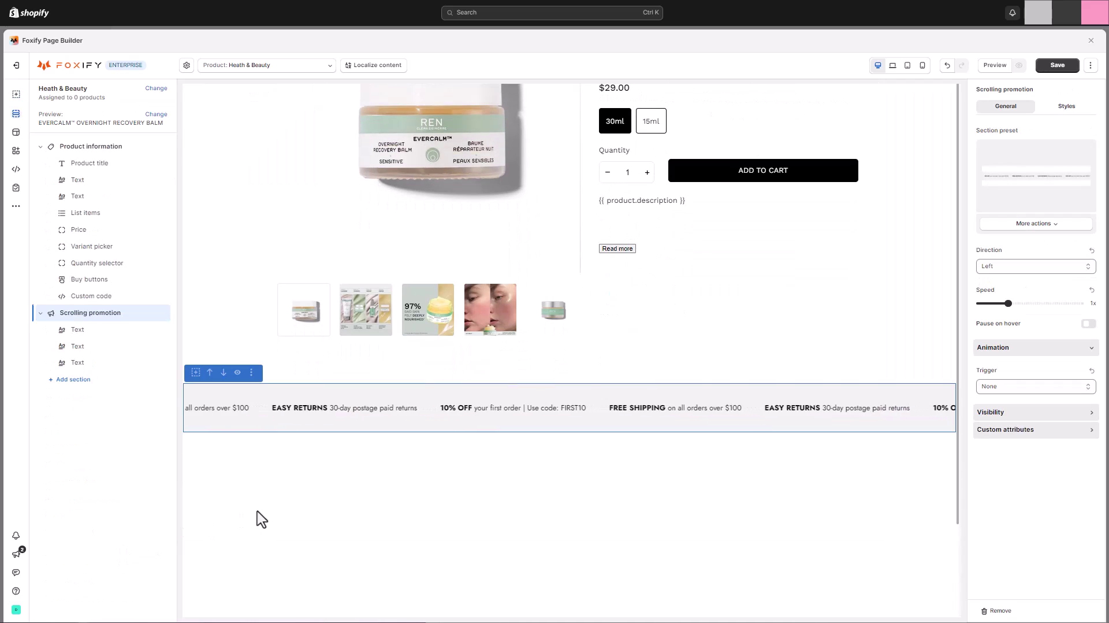
- Set the banner's background colour to #dde6e1
click(1074, 106)
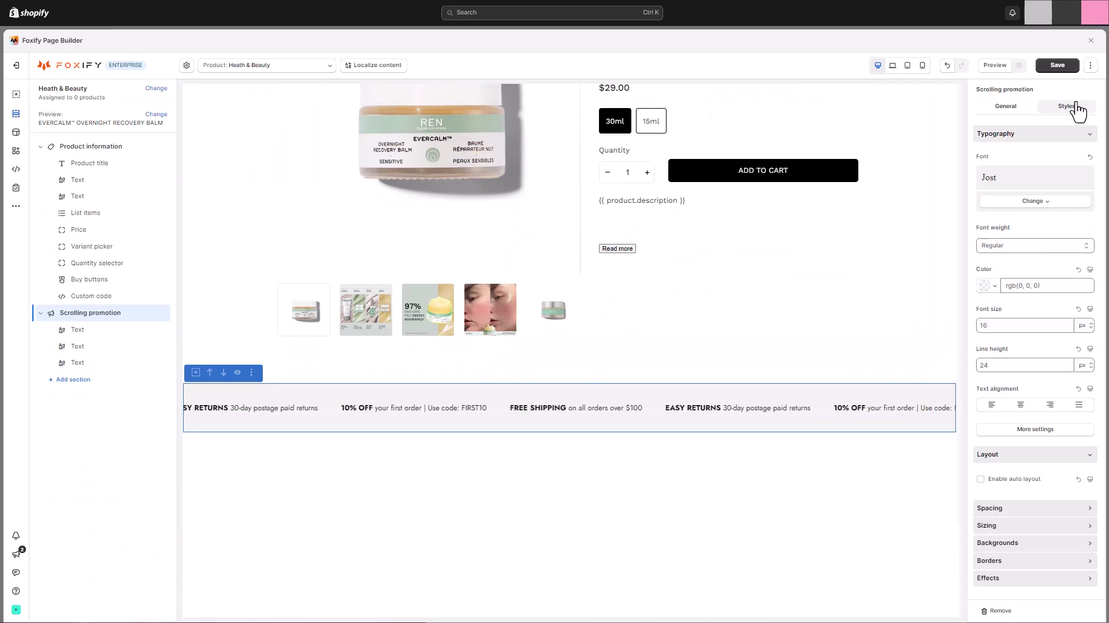
scroll(1060, 395, down, 3)
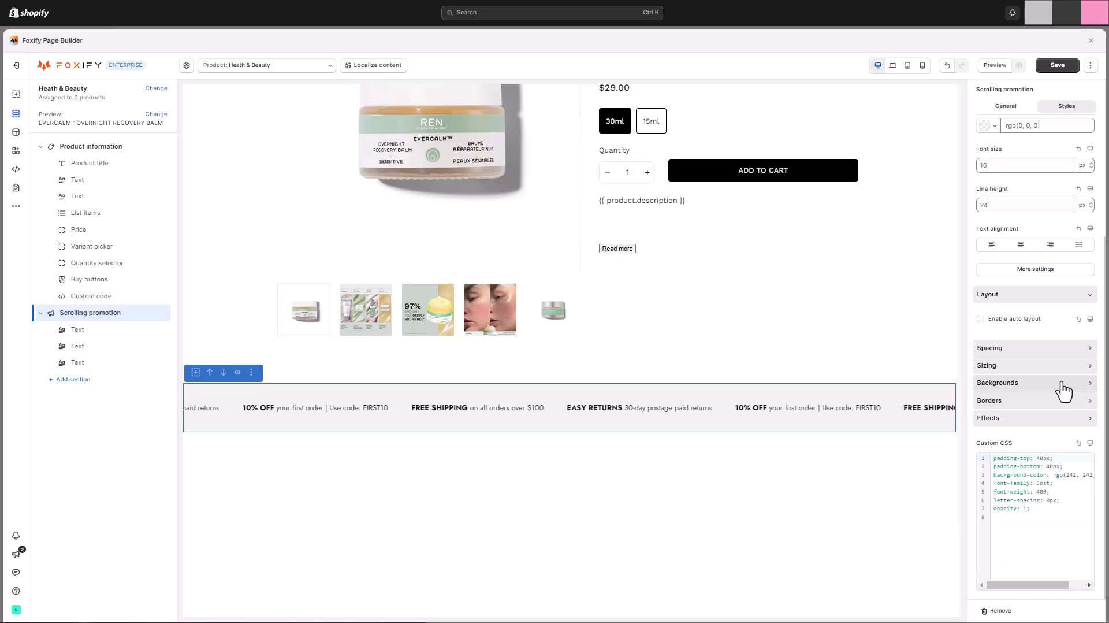
click(1062, 382)
click(1052, 421)
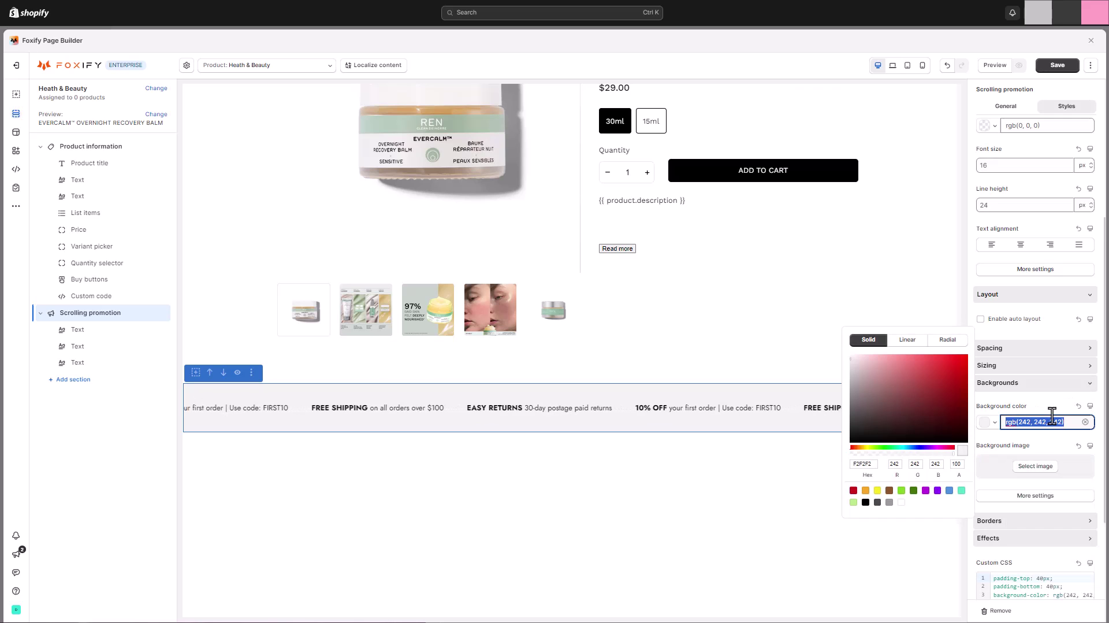
click(870, 464)
text(#dde6e1)
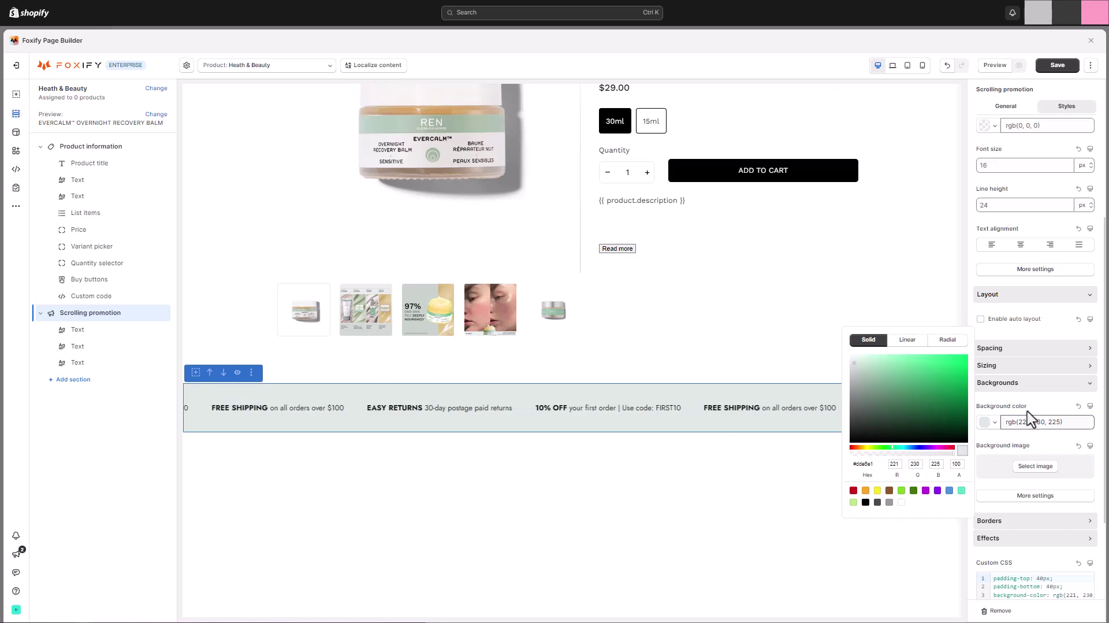
click(1038, 408)
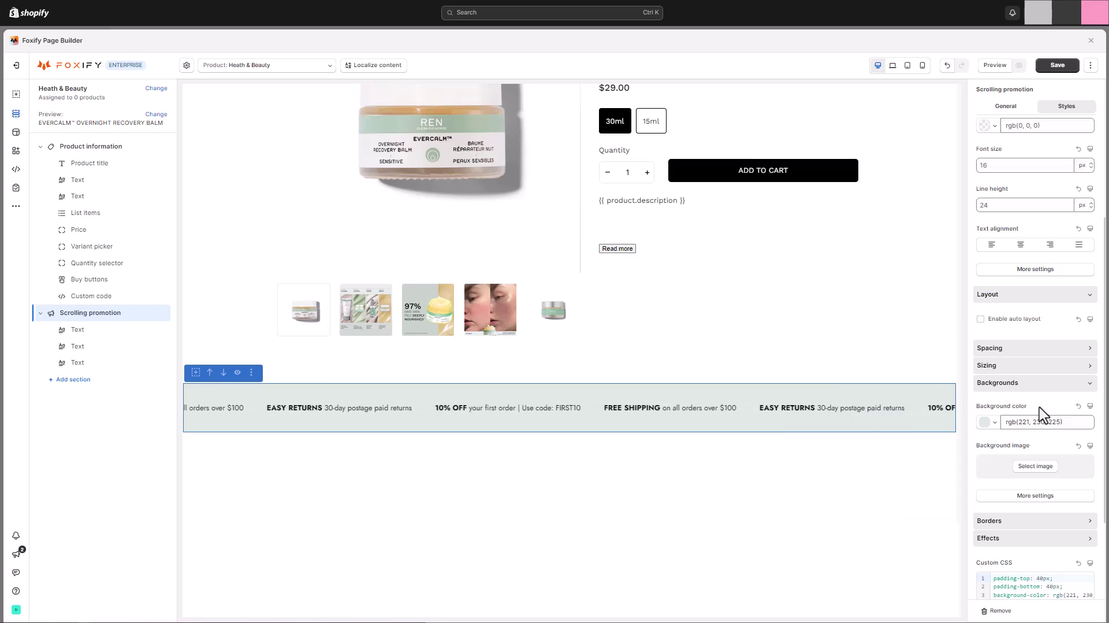
- Set the banner's typography font size to 18 px
click(1022, 166)
key(Down)
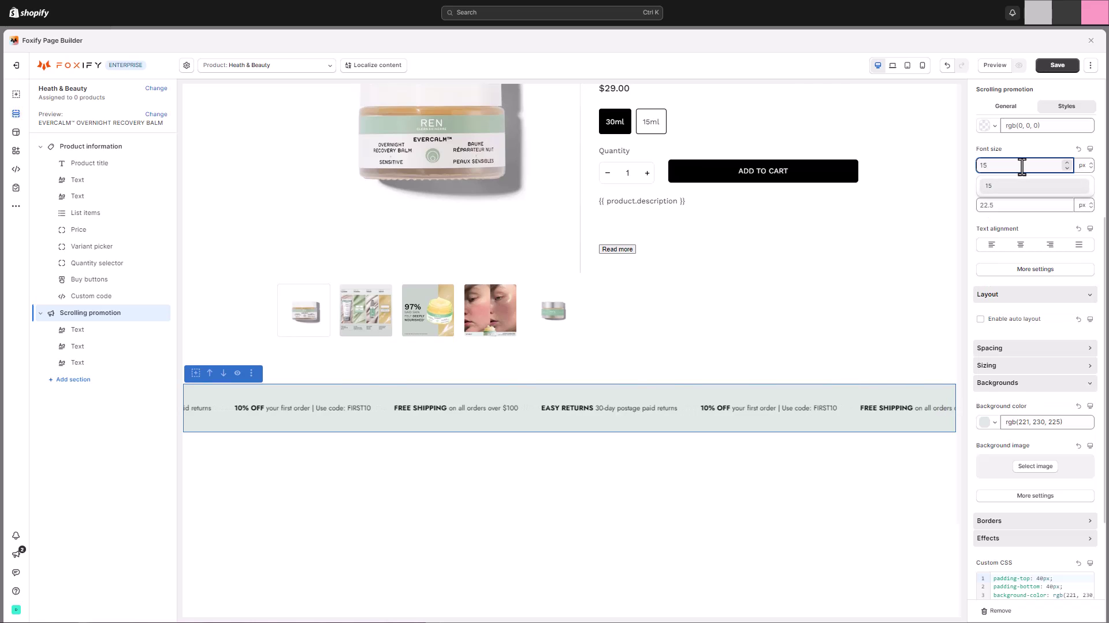
key(BackSpace)
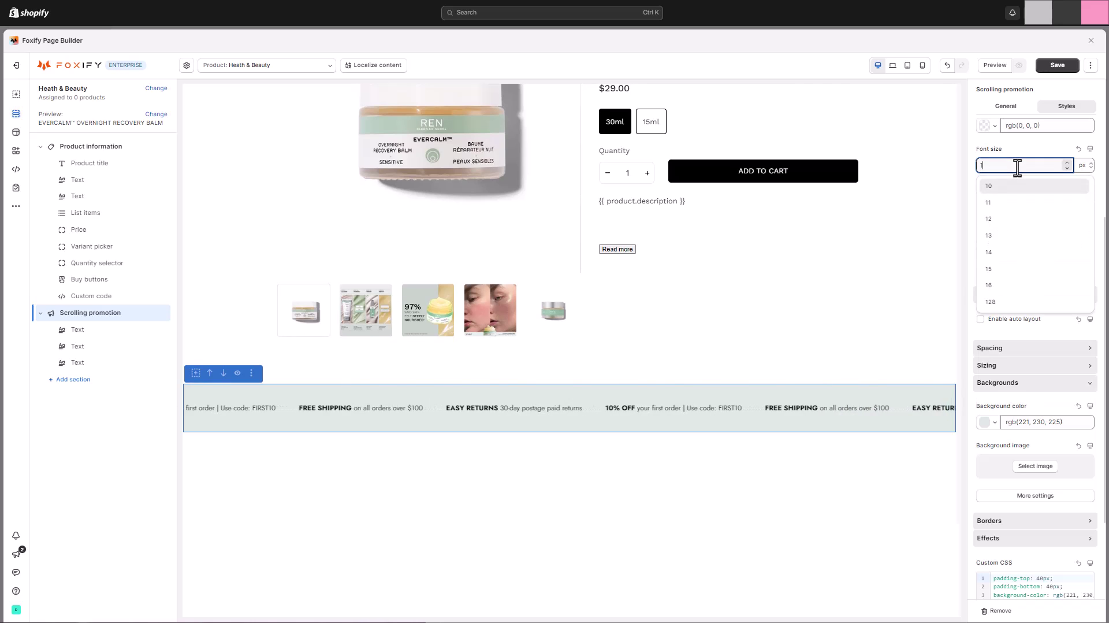
text(8)
key(Return)
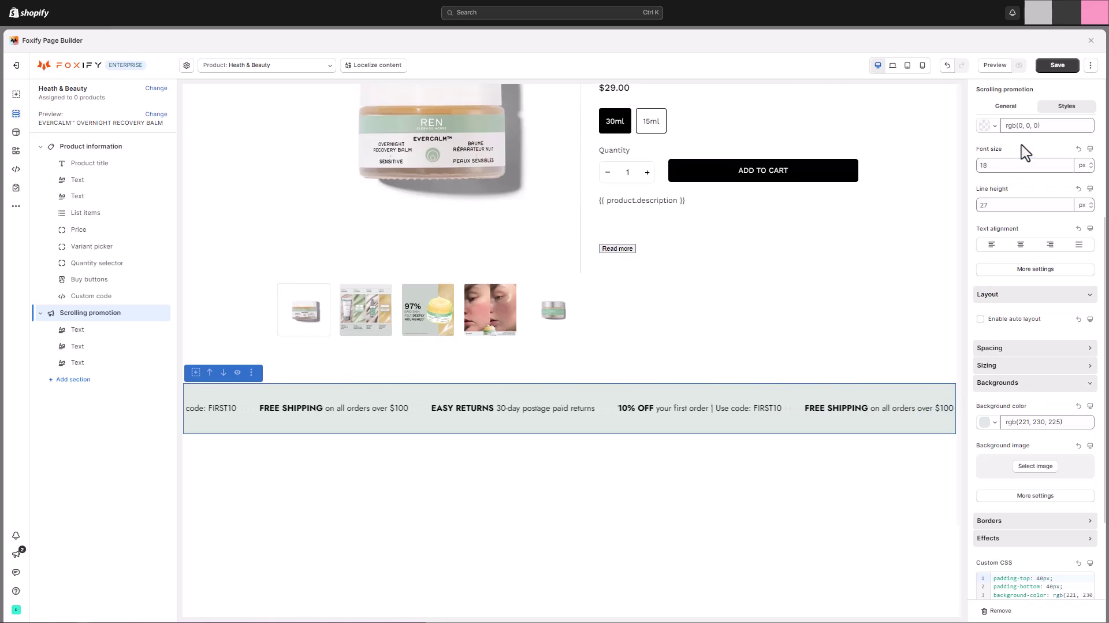
- Change the first banner message to 'FREE Standard Shipping on all Orders'
click(113, 330)
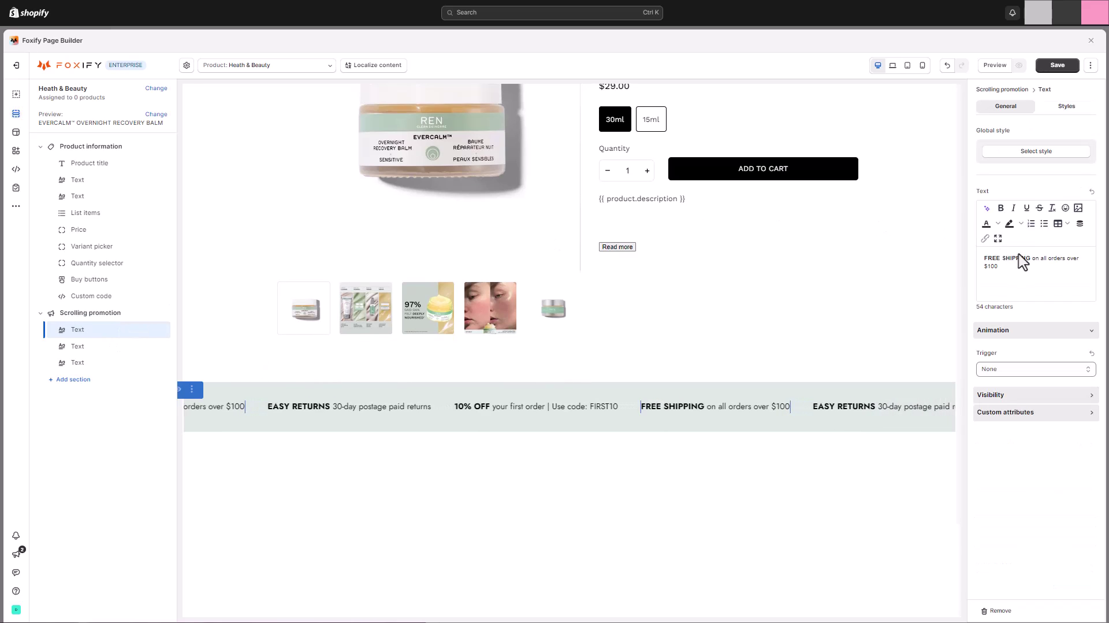
click(1021, 258)
key(ctrl+a)
text(FREE Standard Shipping on all Orders)
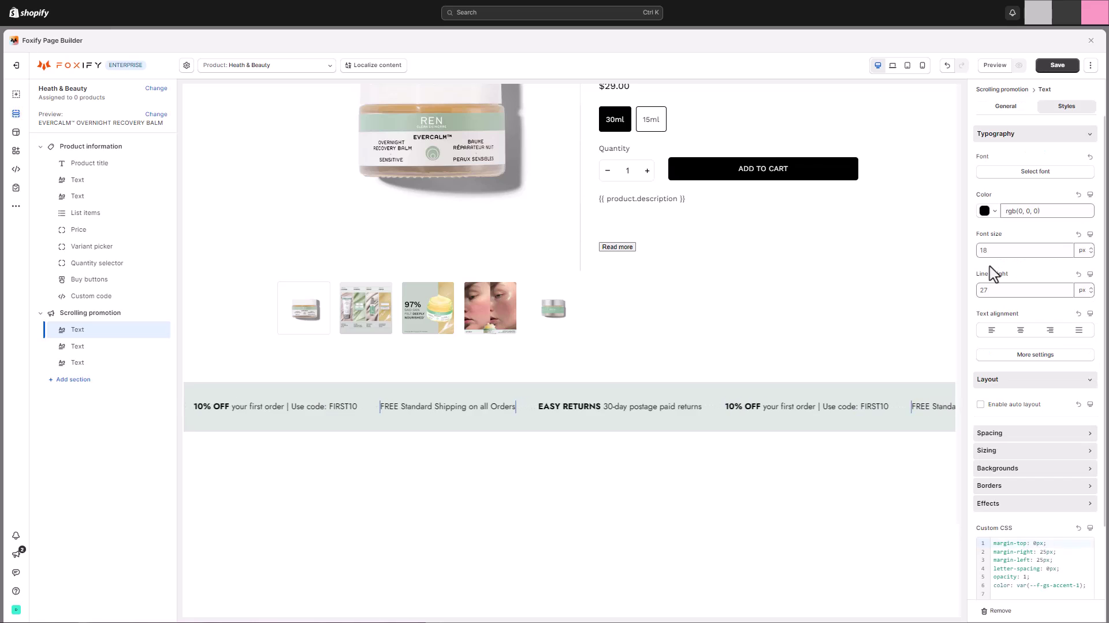
- Delete the third message and replace the EASY RETURNS text with the newsletter 15% off offer
click(164, 363)
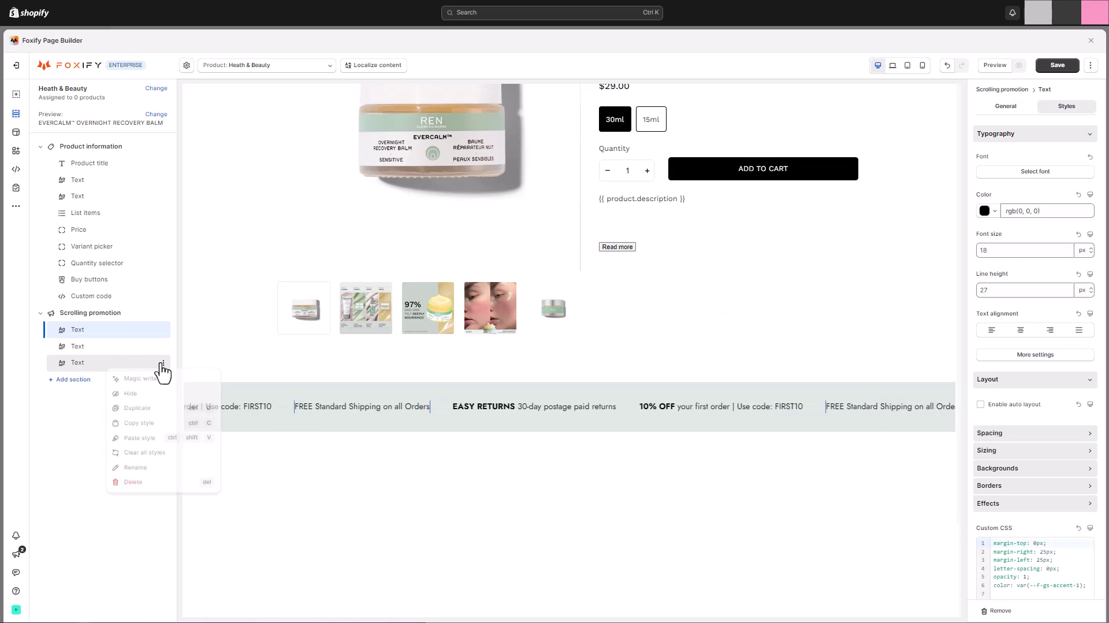
click(148, 486)
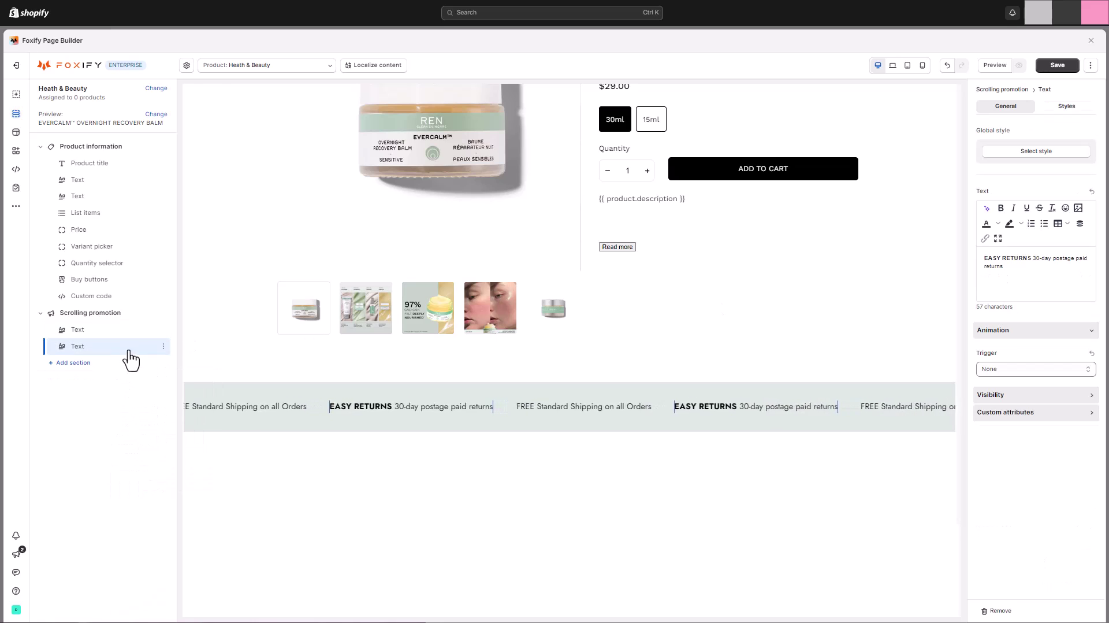
triple_click(987, 259)
text(Enjoy 15% off your first order when you sign up to our newsletter)
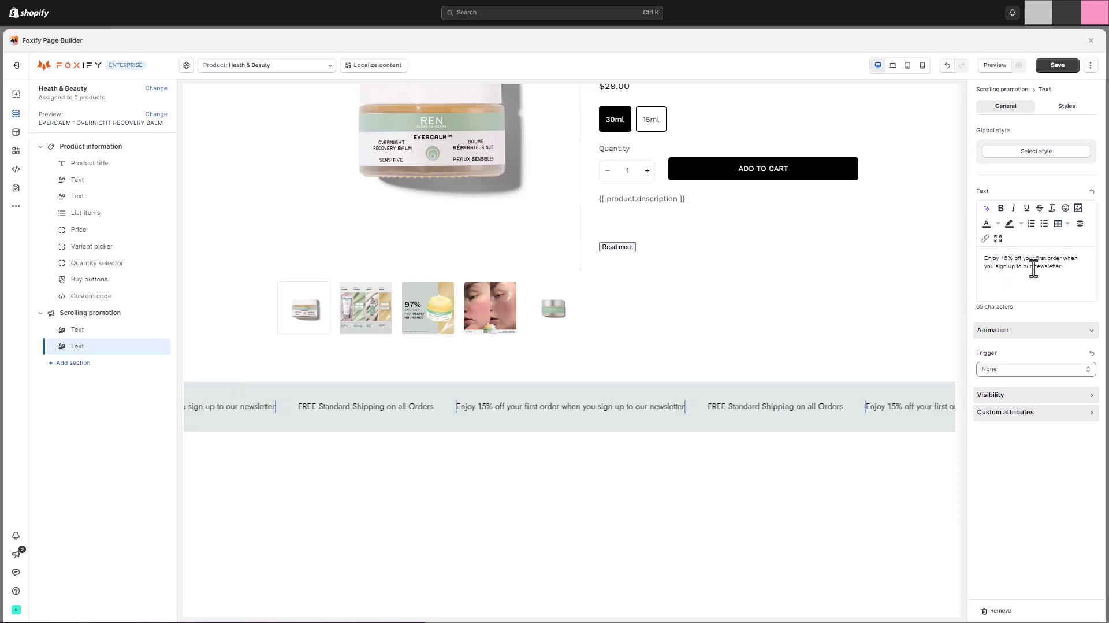
drag(994, 267, 1058, 267)
click(993, 260)
click(994, 267)
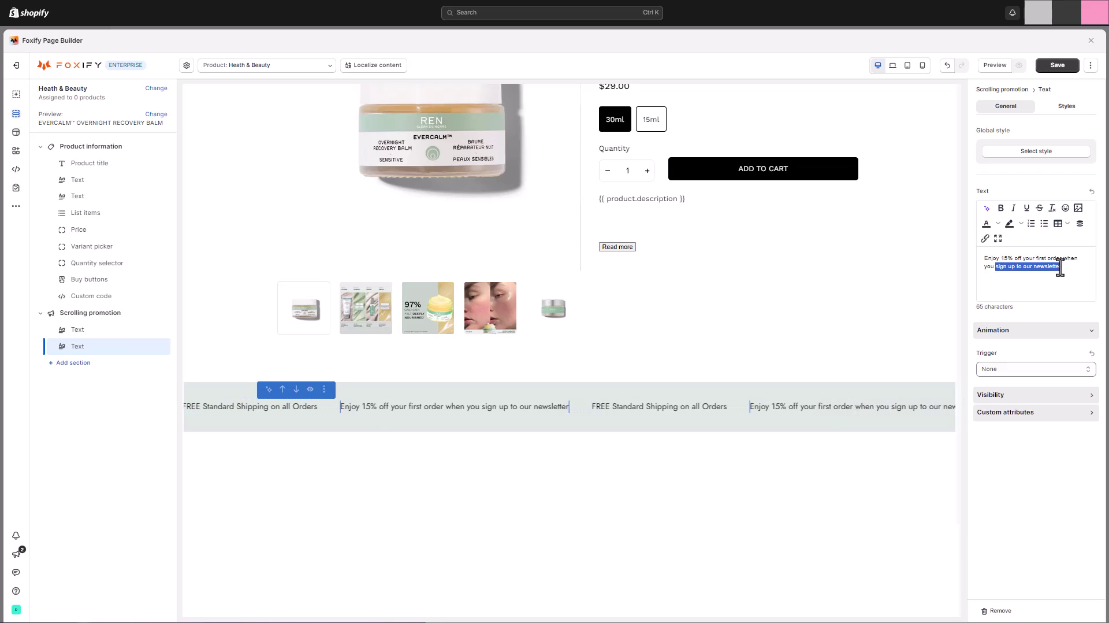
- Link the 'sign up to our newsletter' phrase to the sign-up page, opening in a new window
click(985, 239)
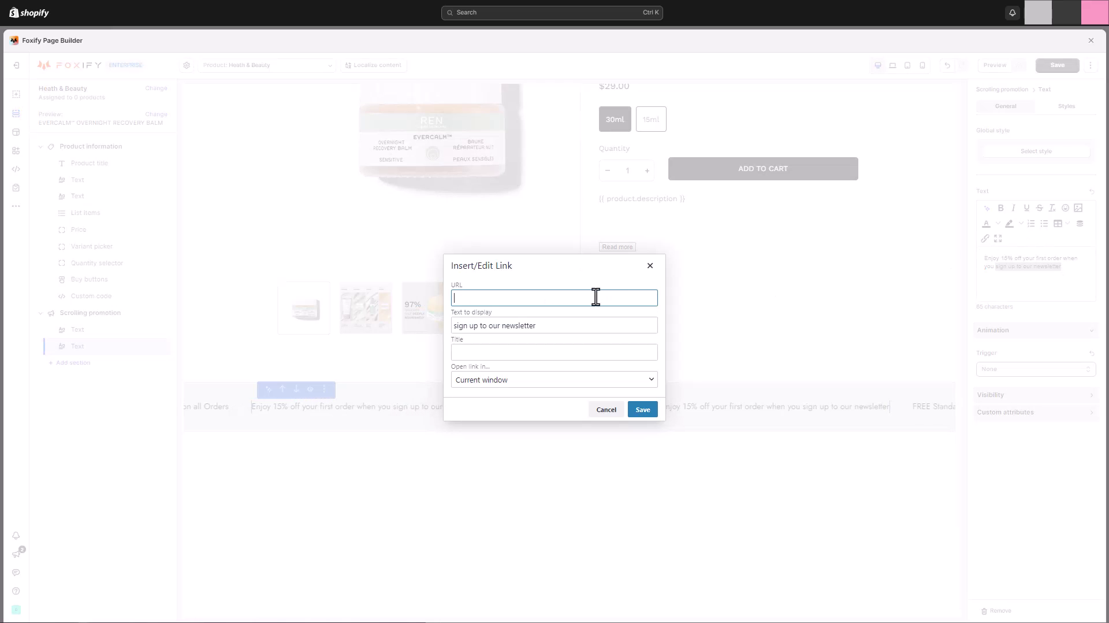
text(https://www.renskincare.com/pages/join-our-newsletter)
click(575, 342)
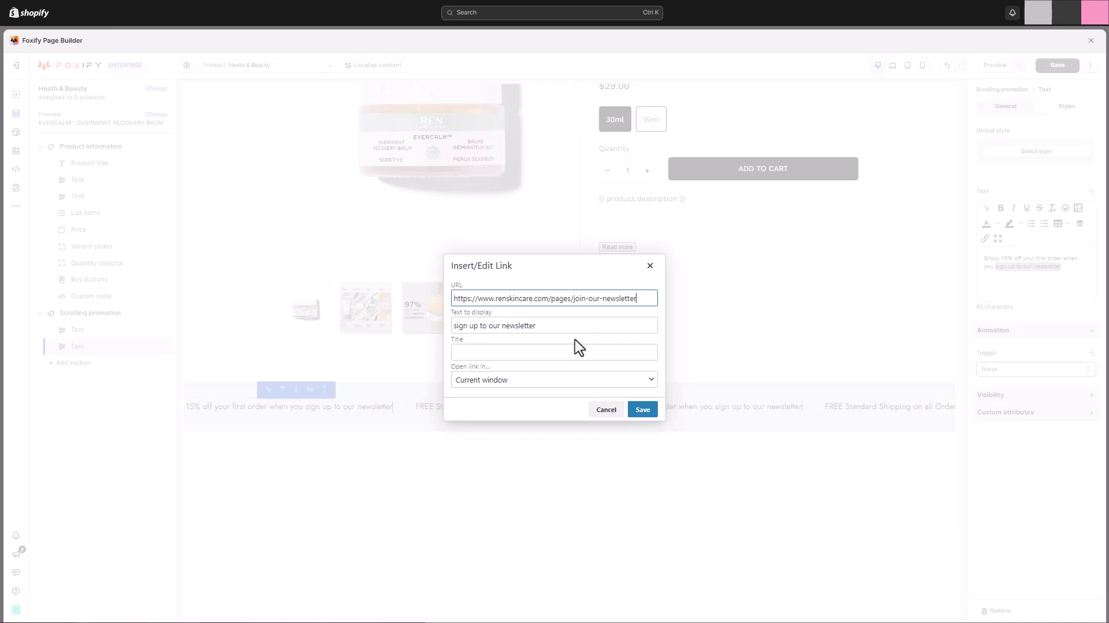
click(563, 380)
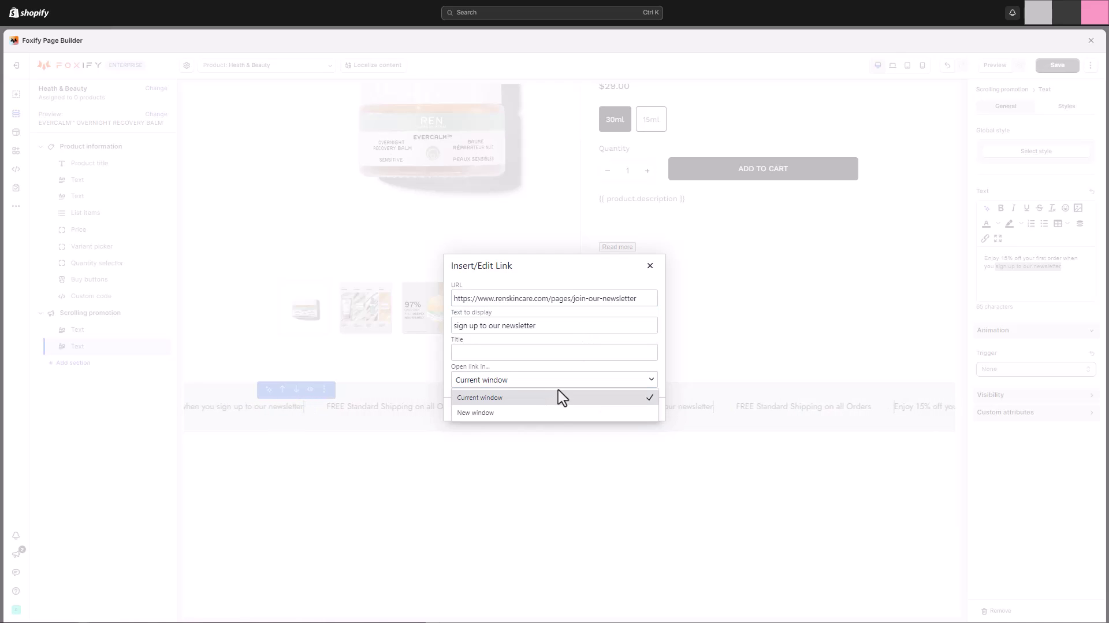
click(550, 412)
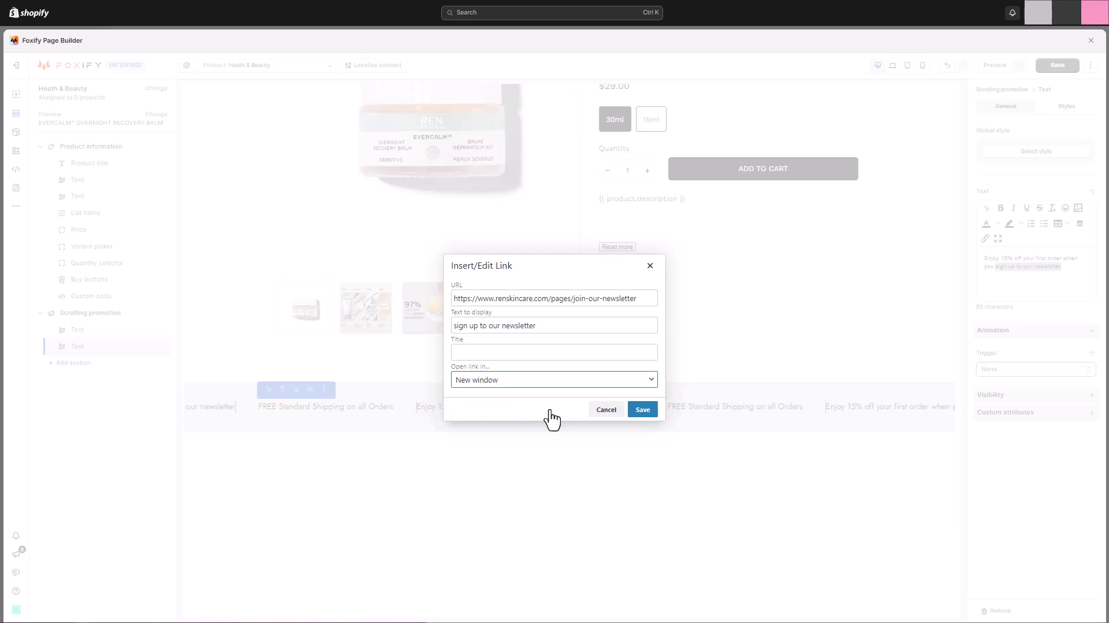
click(638, 409)
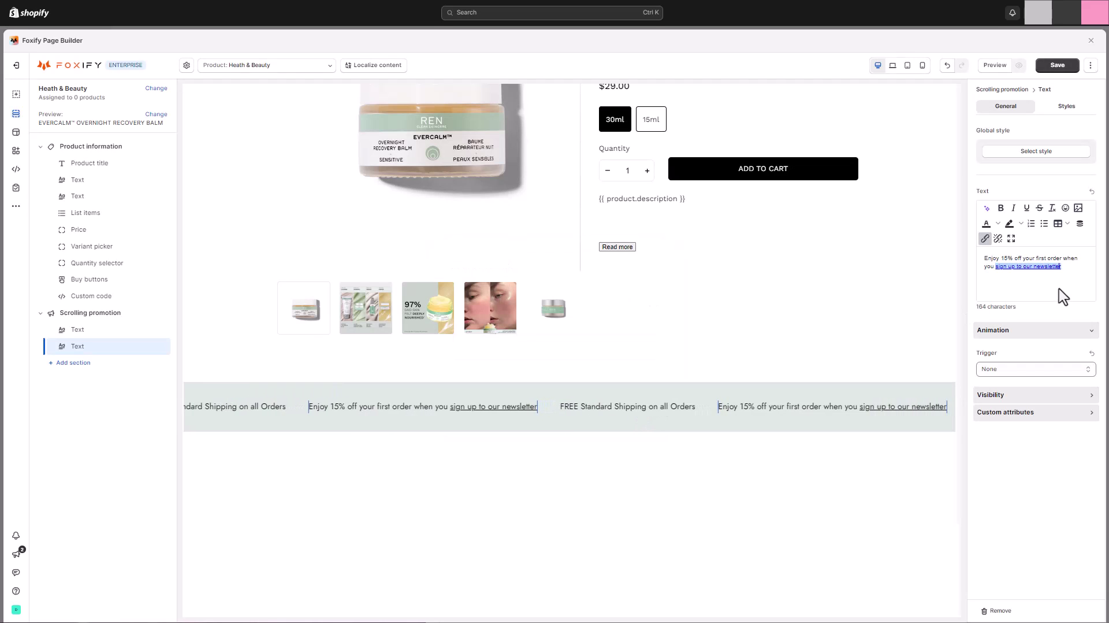
- Reduce the scrolling promotion's top and bottom padding from 40 px to 20 px
click(109, 312)
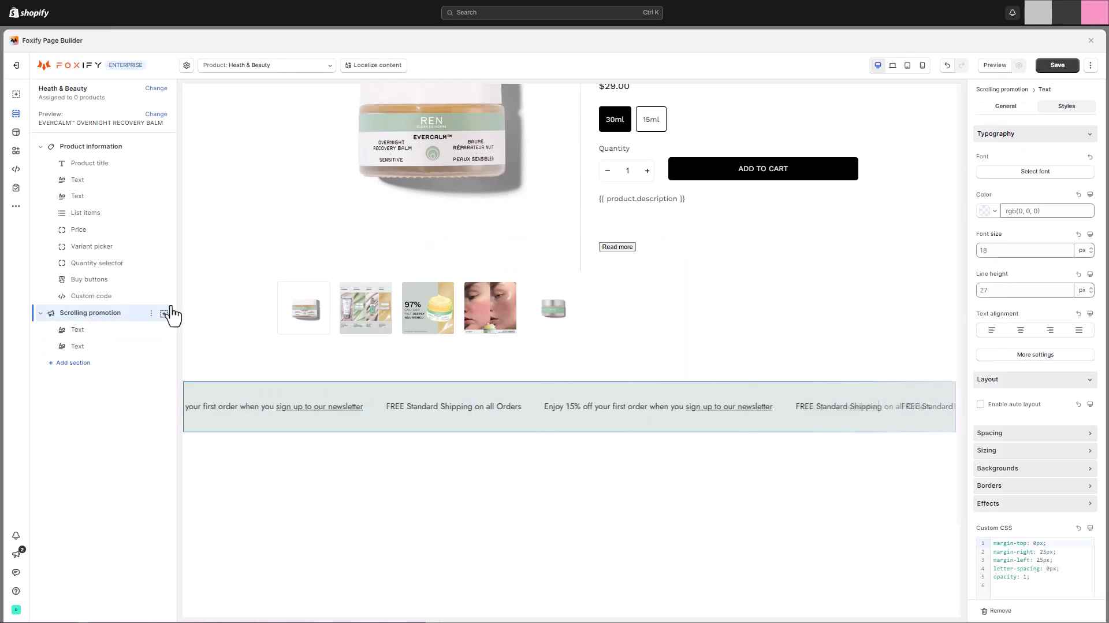
click(1057, 108)
scroll(1057, 482, down, 1)
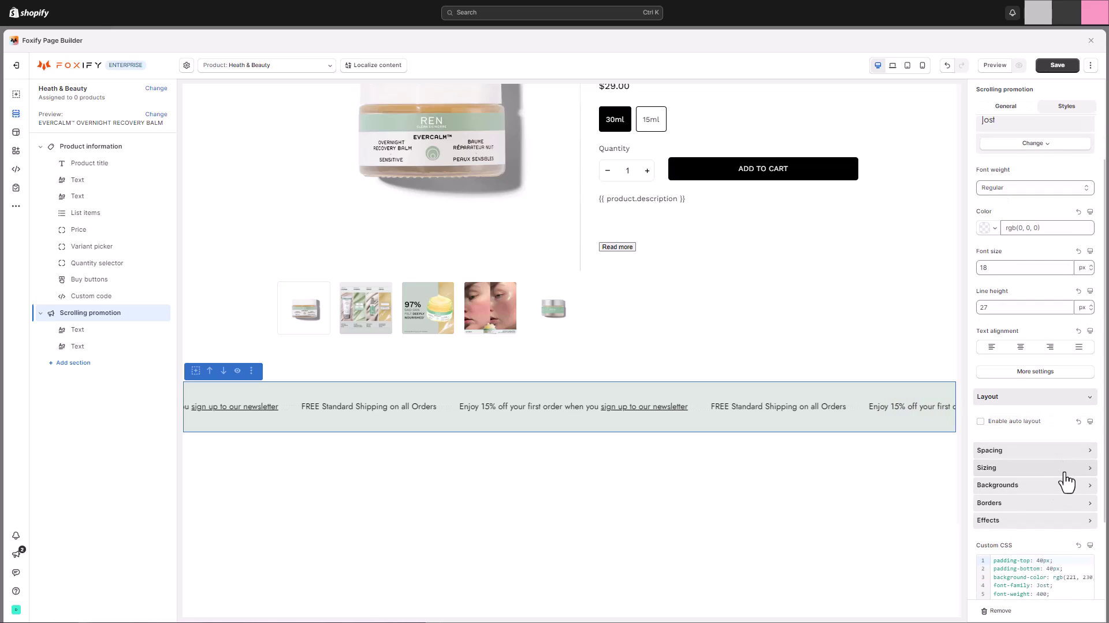
click(1069, 457)
scroll(1045, 470, down, 2)
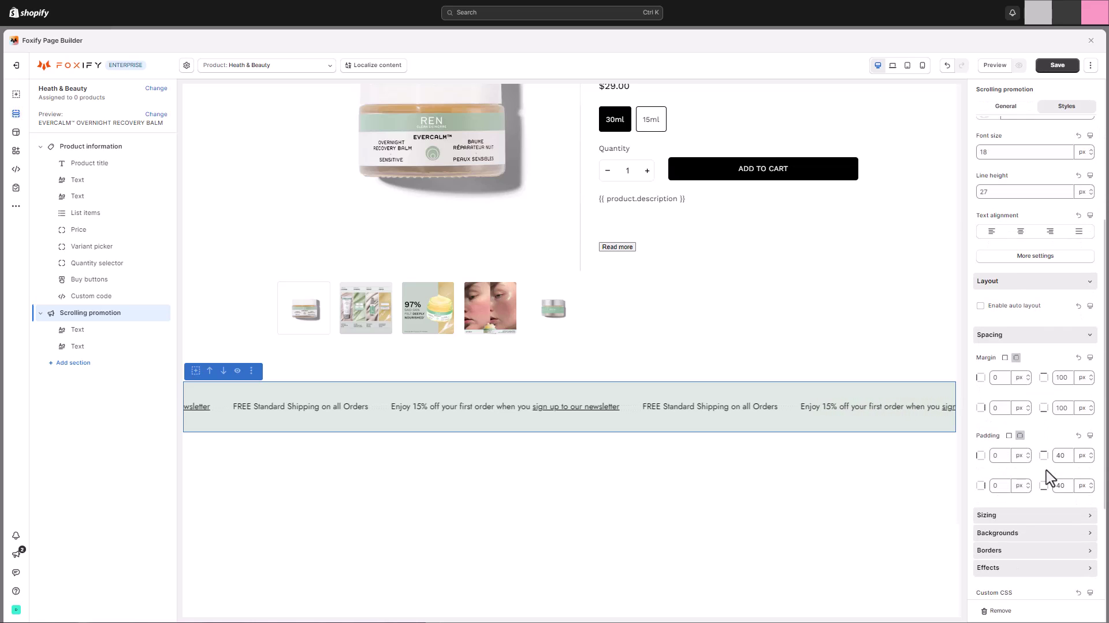
double_click(1060, 456)
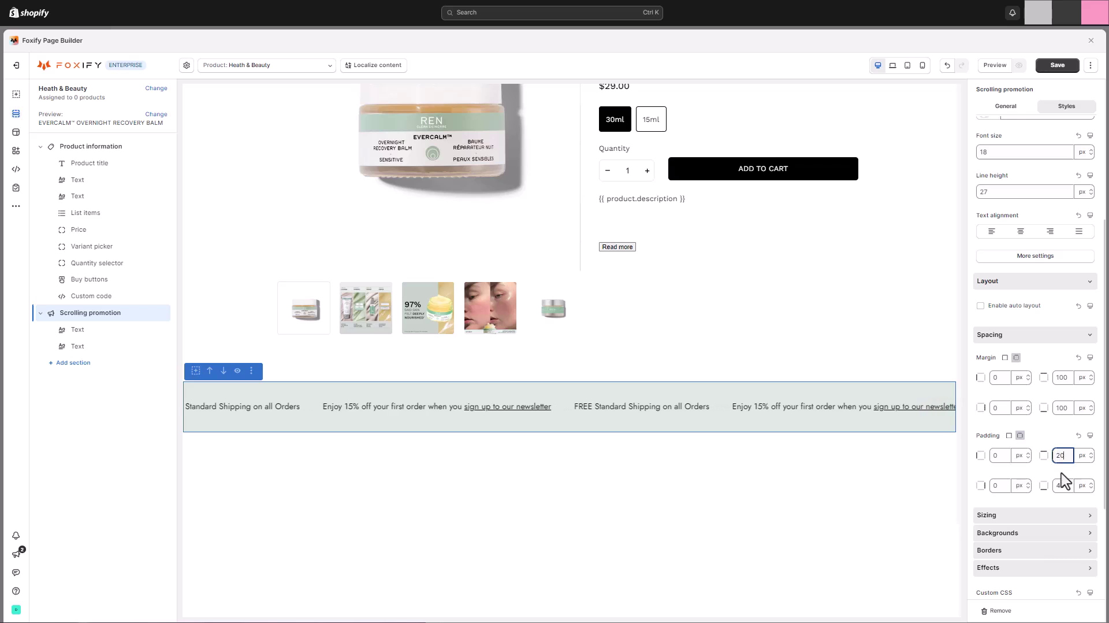
text(20)
double_click(1063, 485)
text(20)
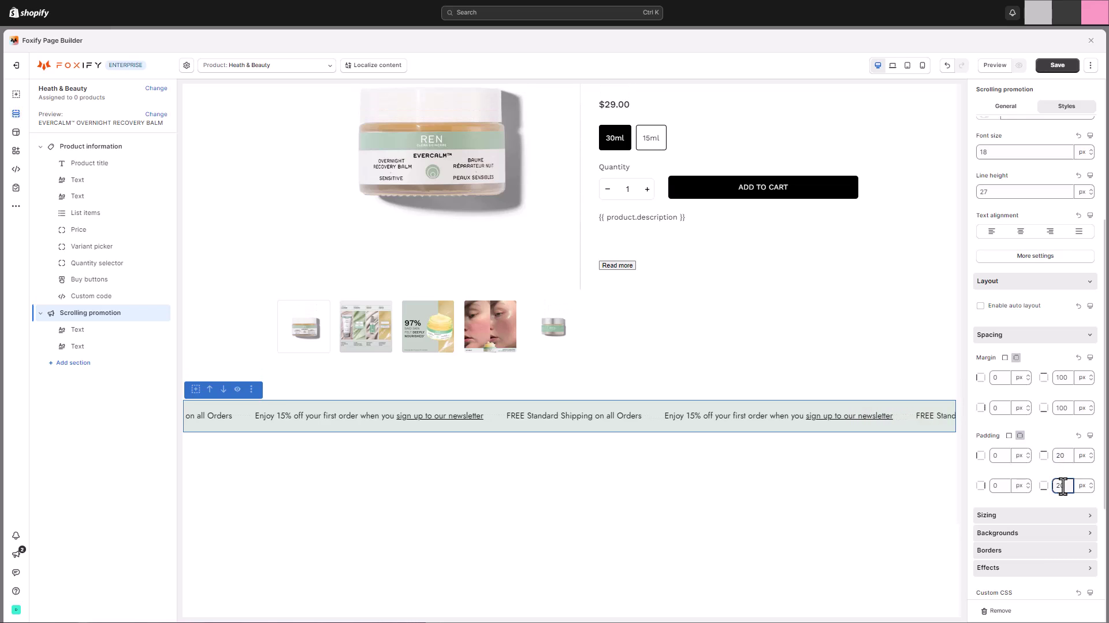
click(1044, 437)
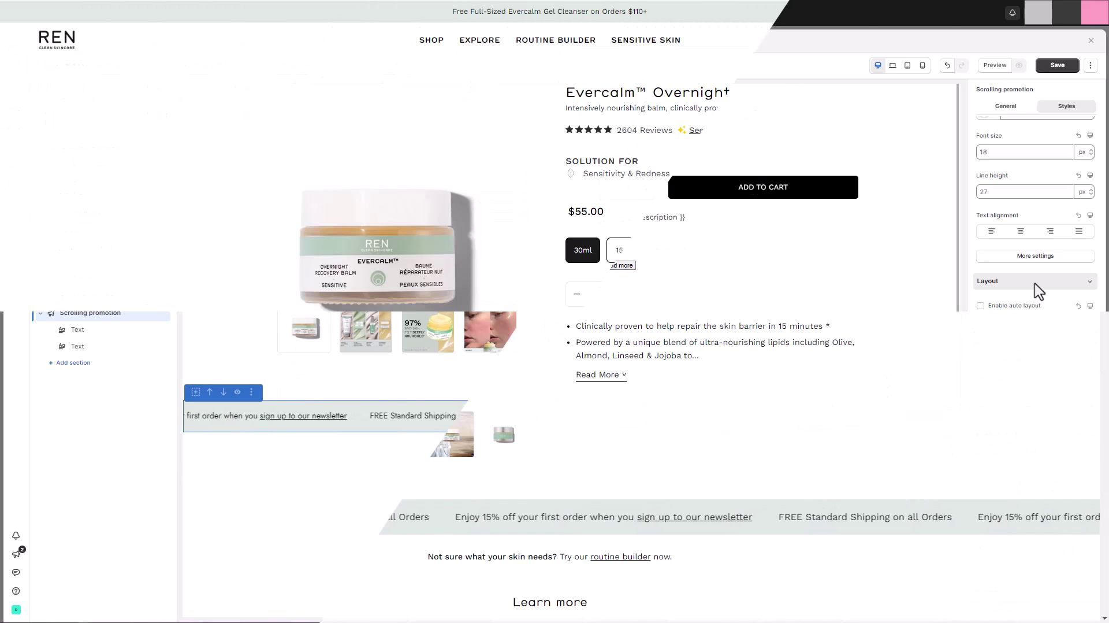
- Scroll to the REN page's Learn more accordion and expand, then collapse, the Results row
scroll(1050, 297, down, 8)
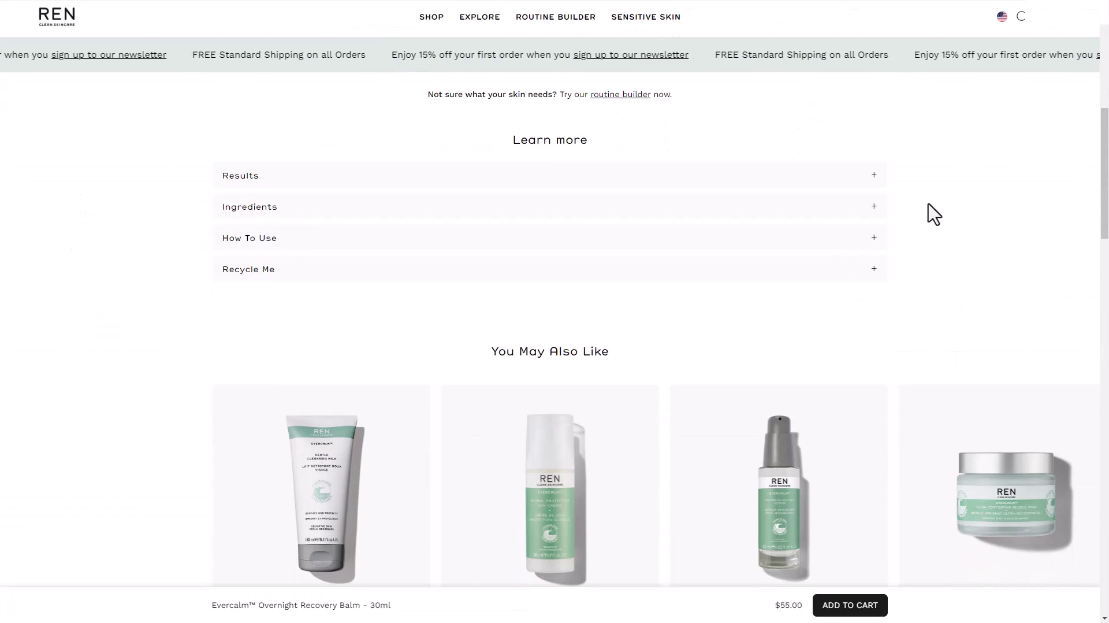
click(862, 180)
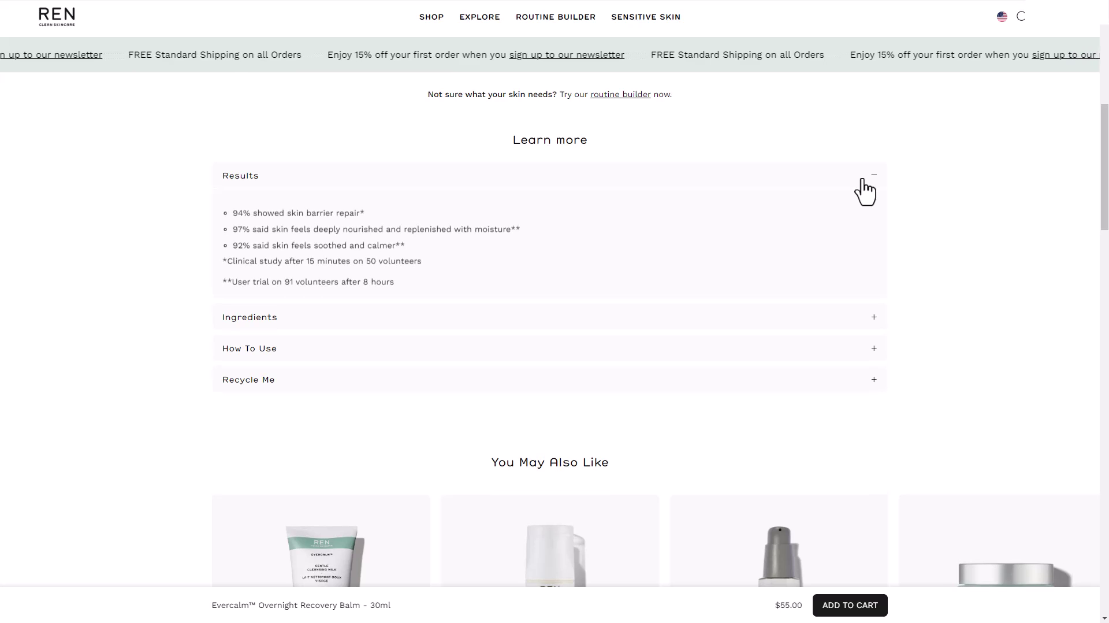
click(862, 180)
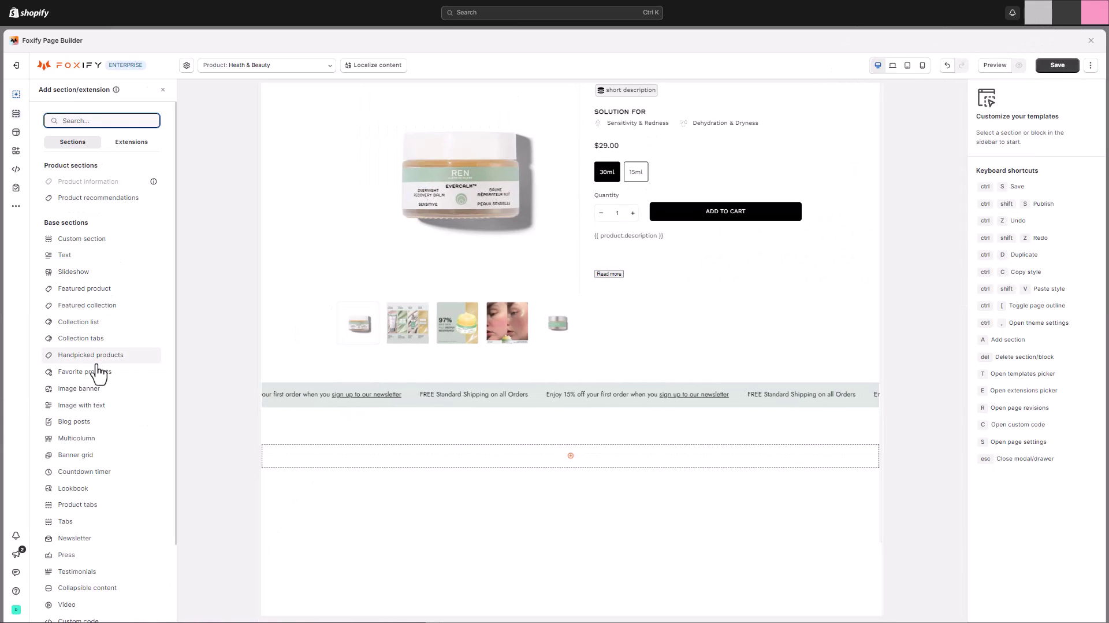
- Add a Collapsible content section below the promotion banner
scroll(100, 372, down, 2)
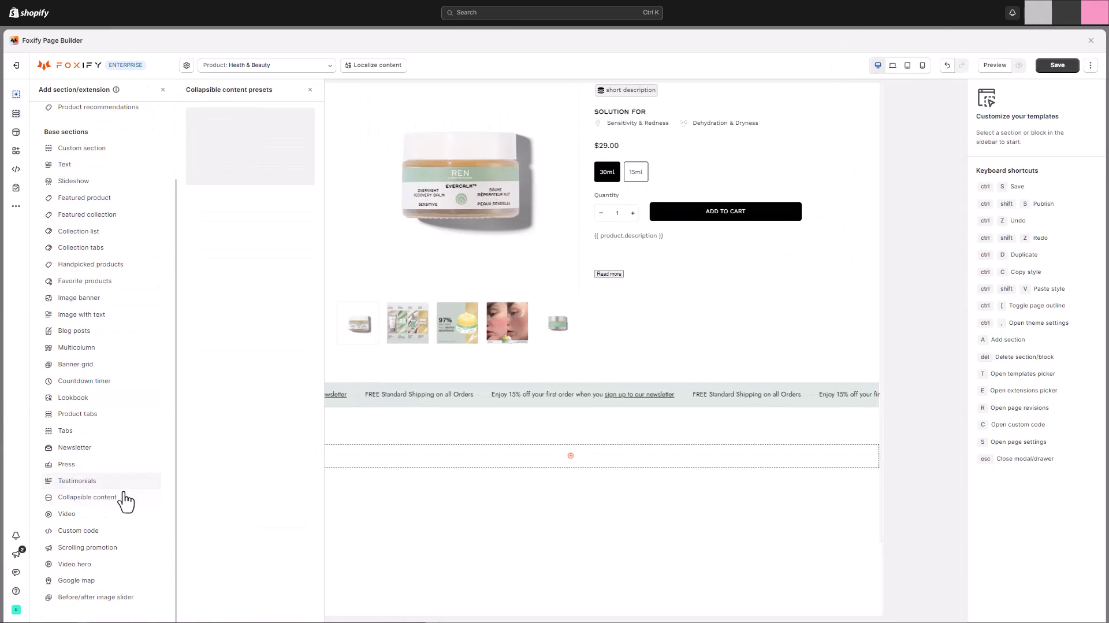
click(125, 502)
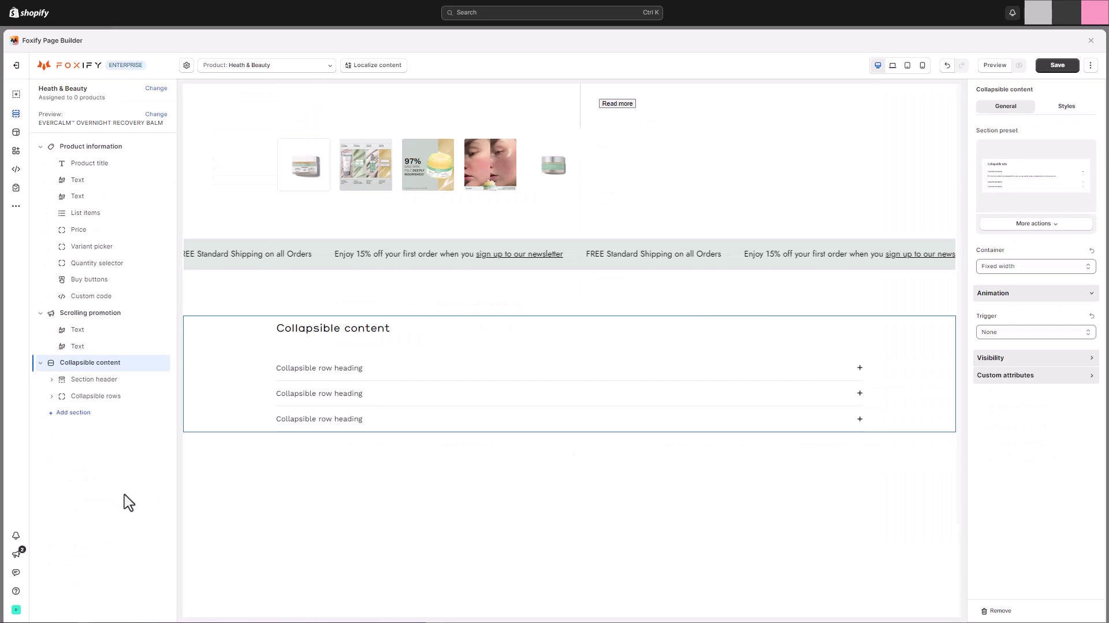
scroll(329, 404, up, 1)
- Change the section heading to 'Learn more' and centre it
click(351, 386)
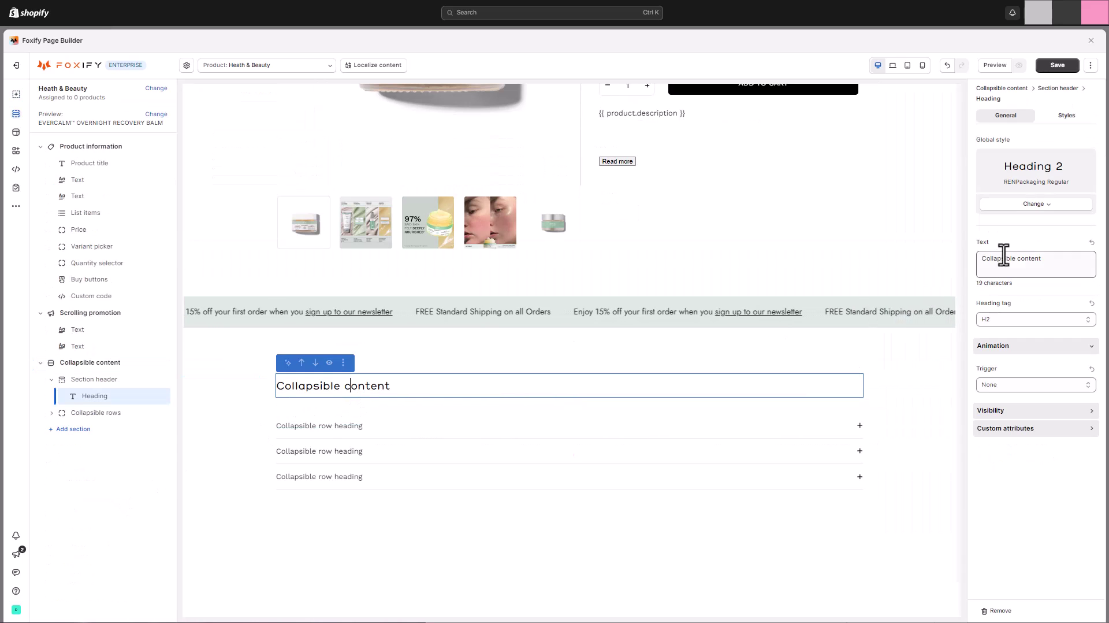
triple_click(1036, 261)
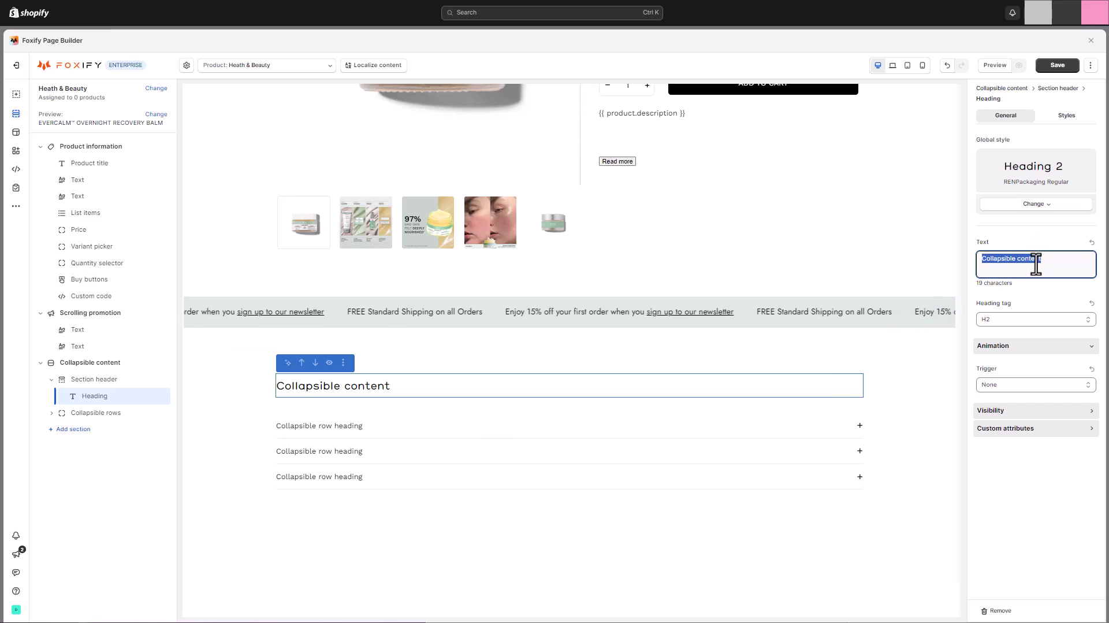
text(Learn more)
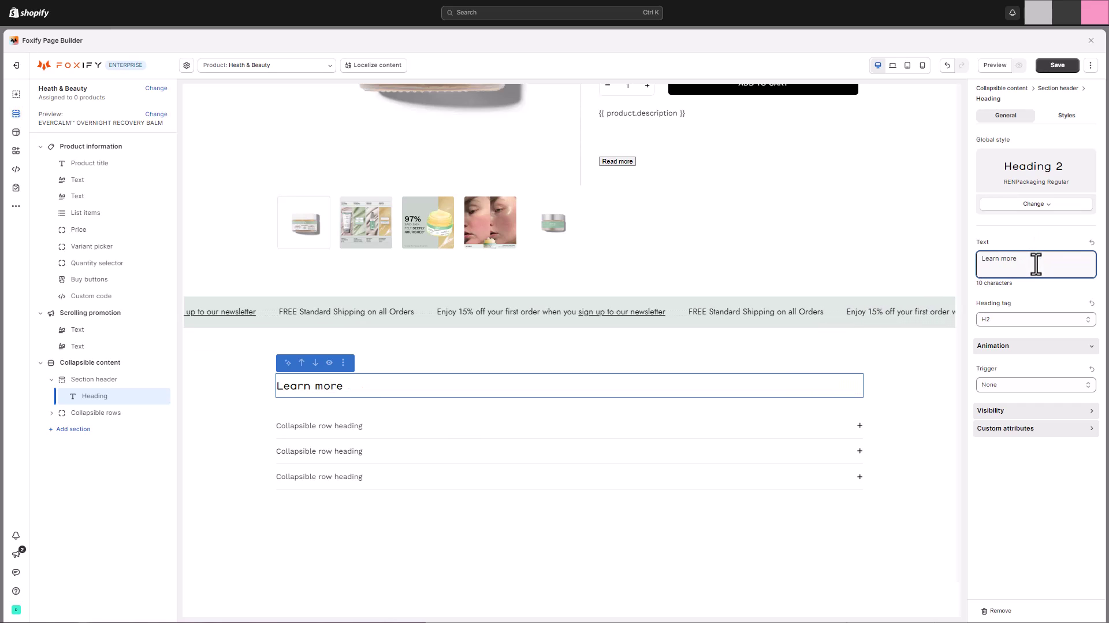
click(1068, 116)
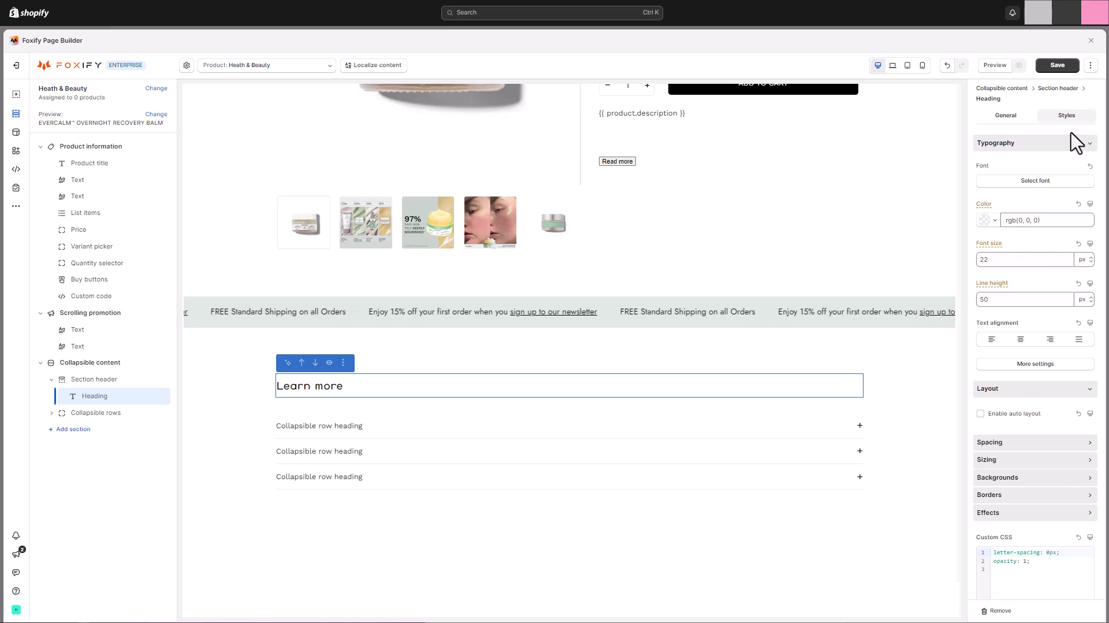
click(1021, 339)
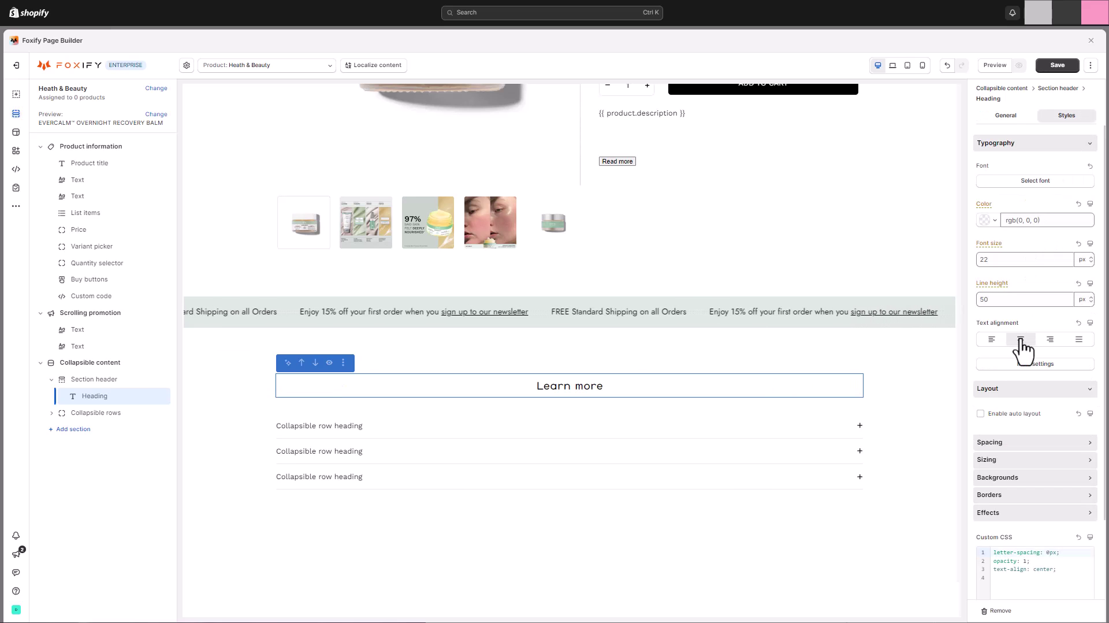
- Title the first collapsible row 'Results'
click(110, 414)
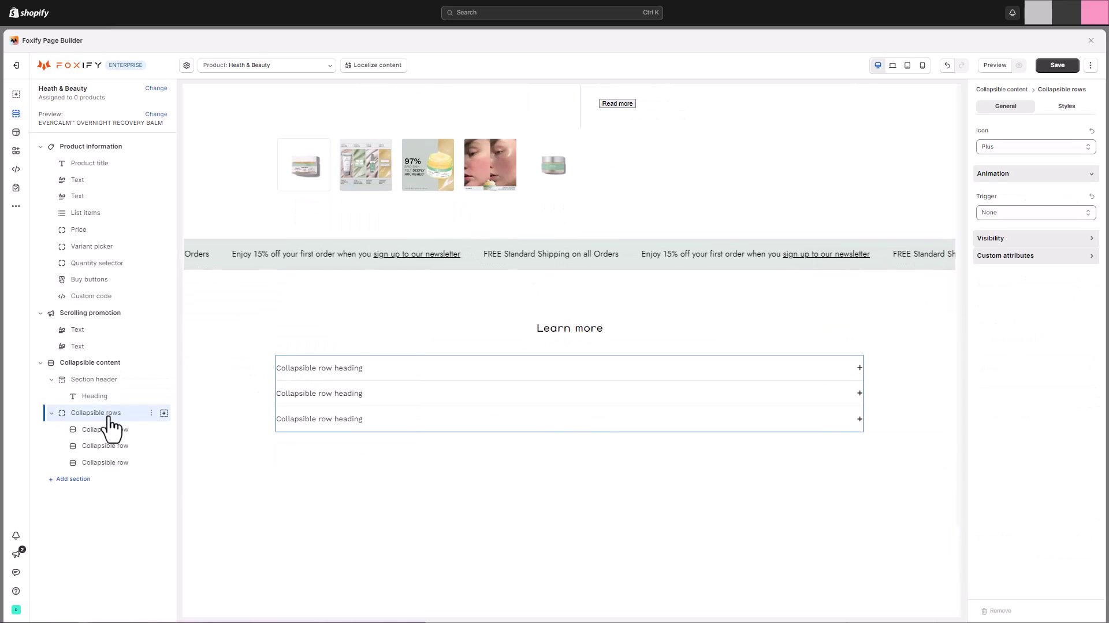
click(110, 429)
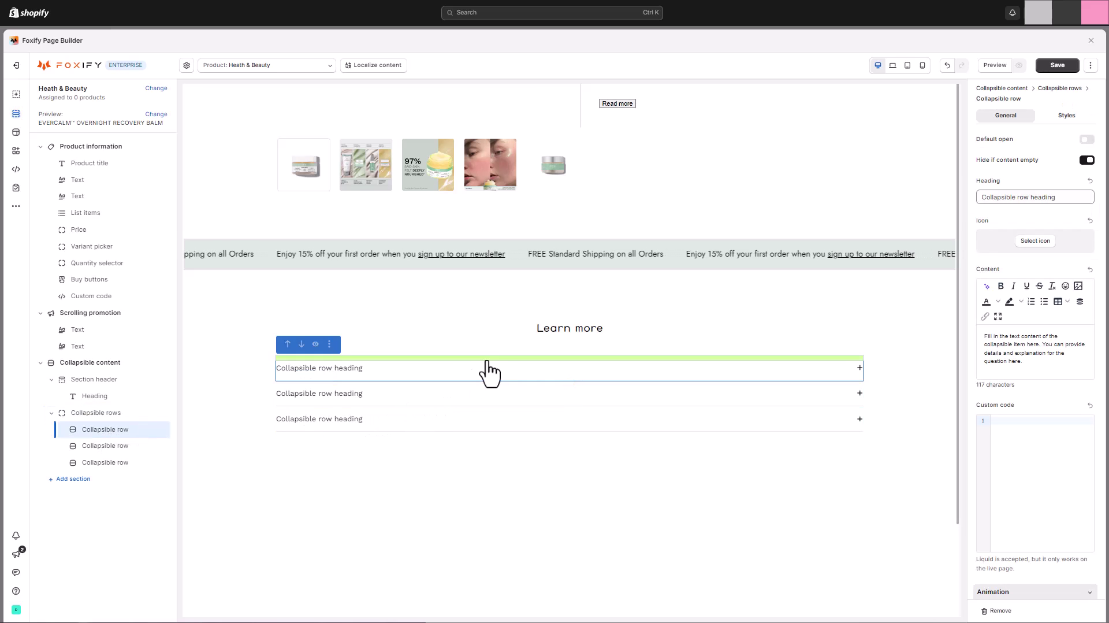
triple_click(1054, 197)
text(Results)
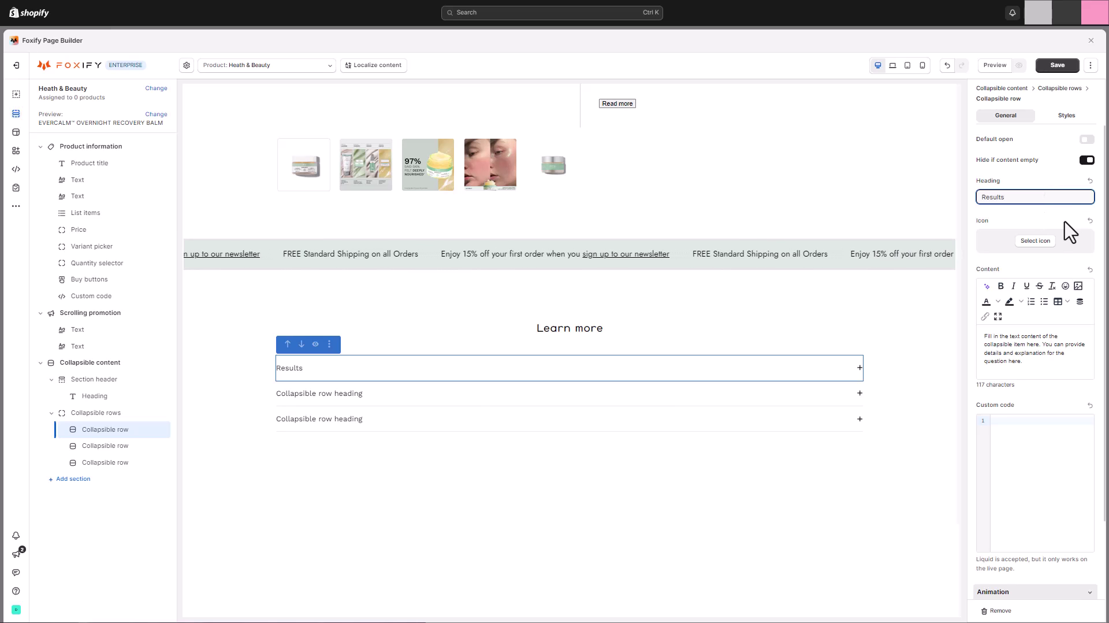
- Set the row header font to RENPackaging Regular
click(1066, 116)
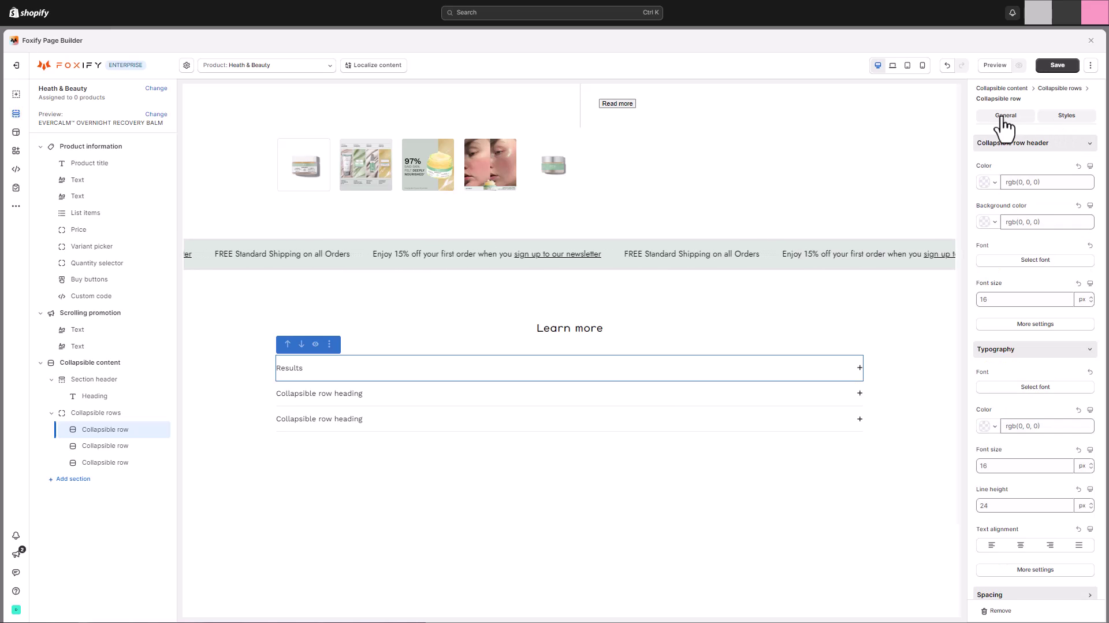
click(1035, 260)
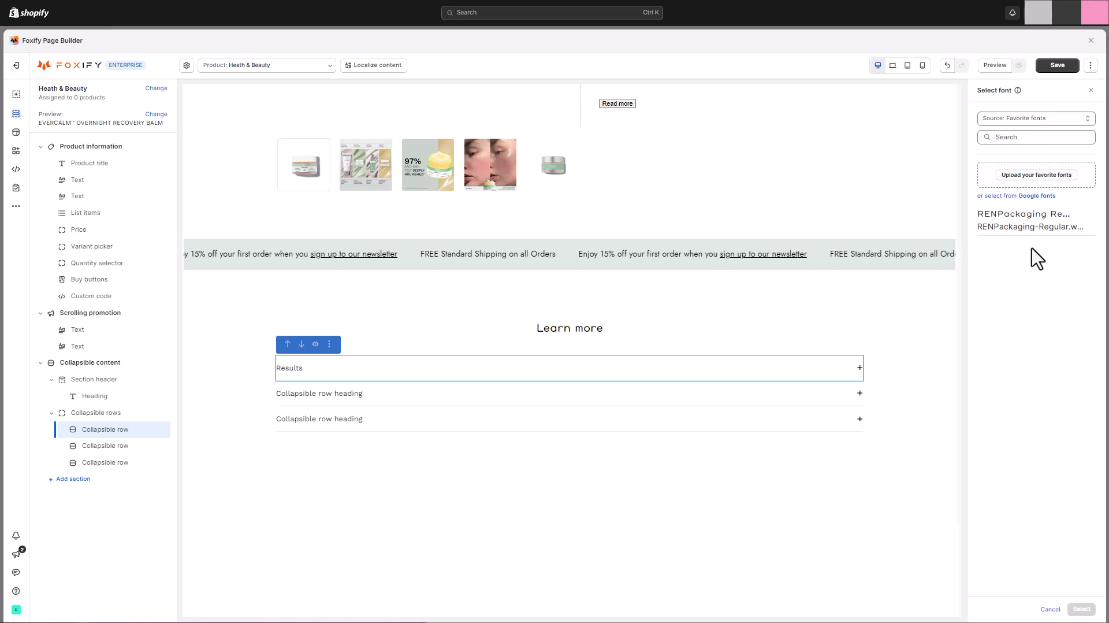
click(1032, 226)
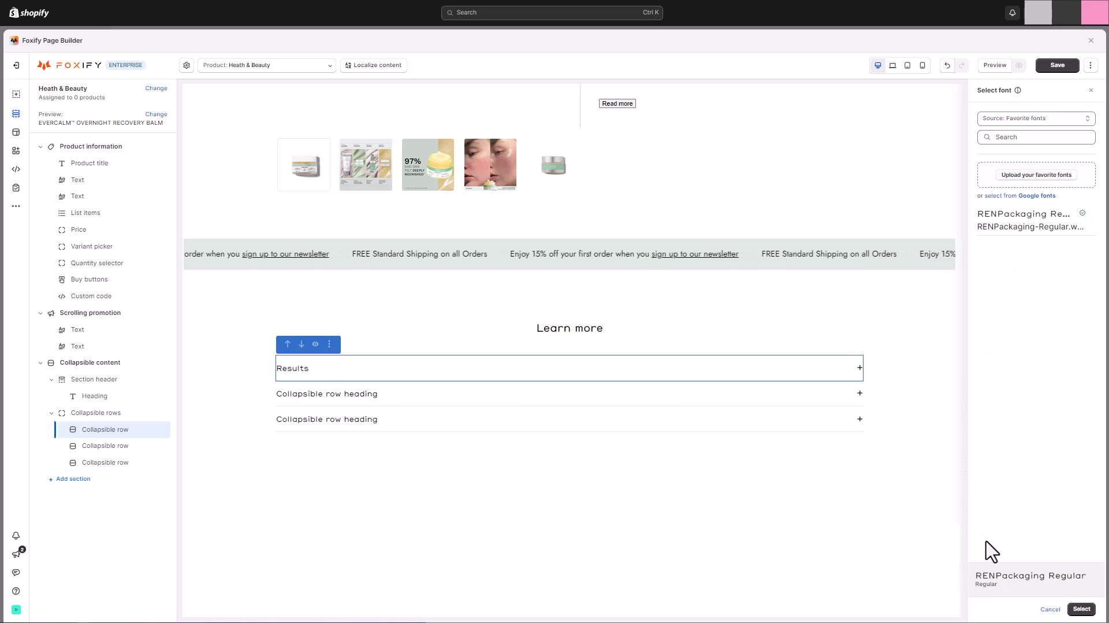
click(1081, 609)
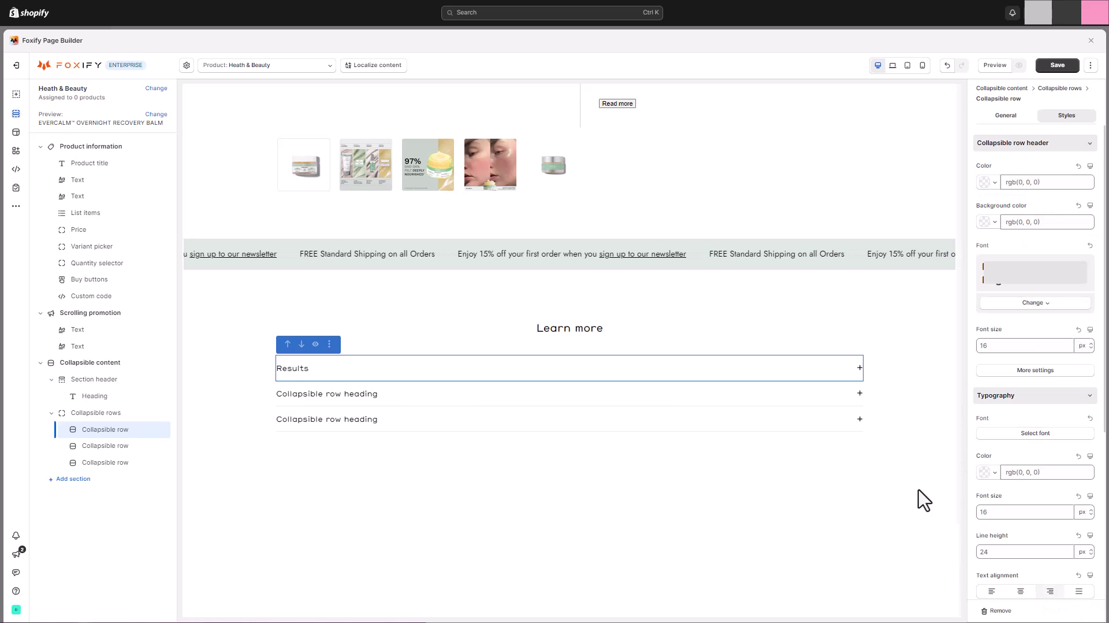
- Set the row body text to the Google font Work Sans
click(841, 375)
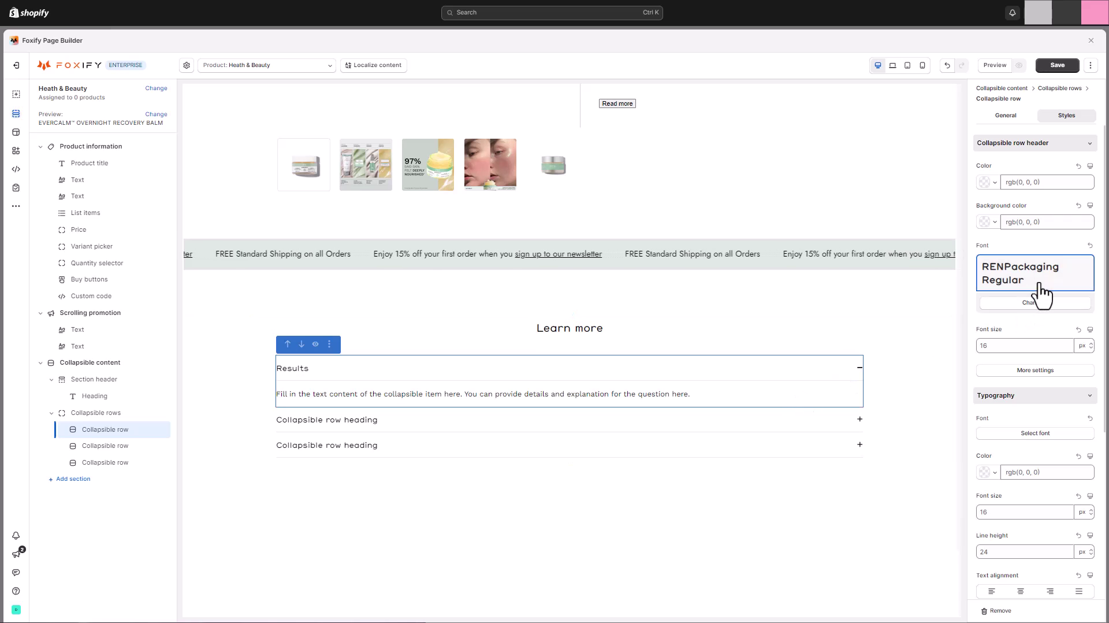
scroll(1036, 283, down, 2)
scroll(1042, 294, down, 1)
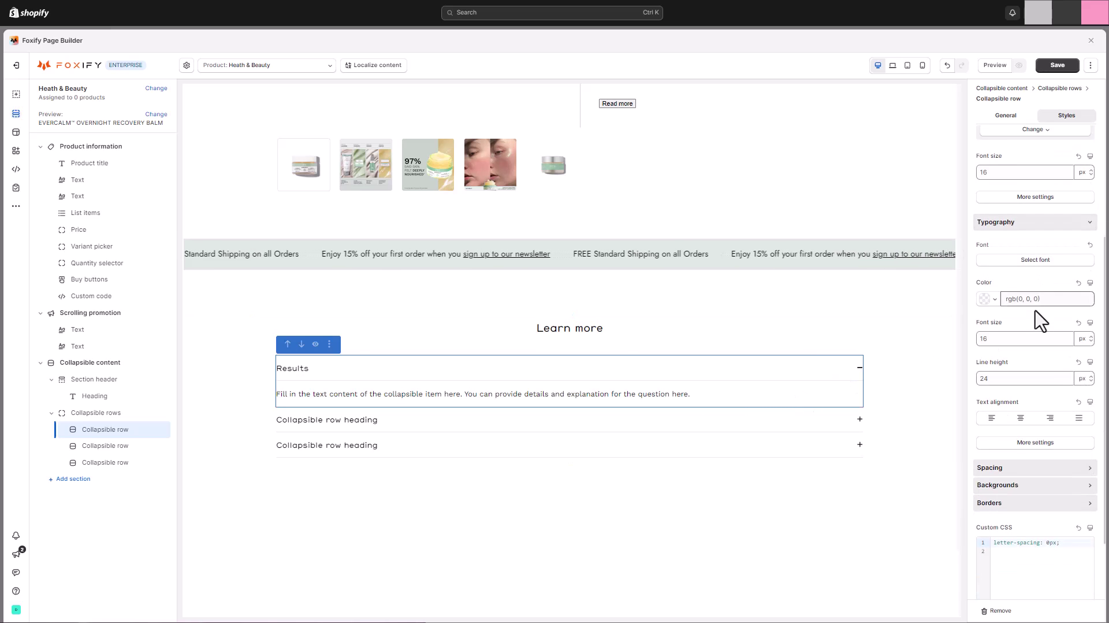
click(1038, 265)
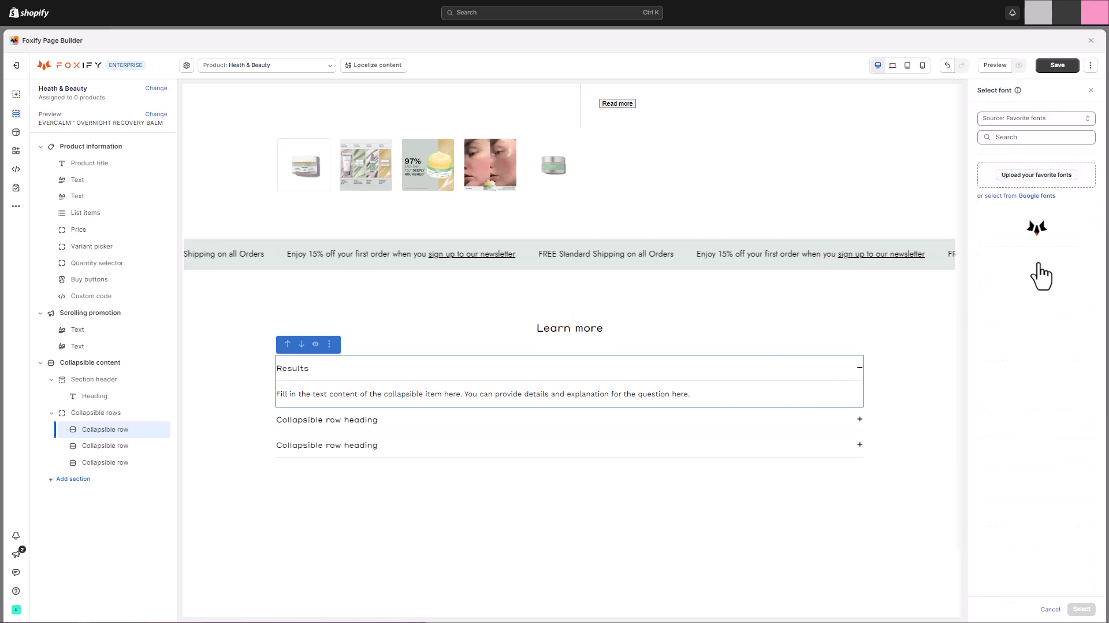
click(1043, 119)
click(1034, 140)
click(1028, 137)
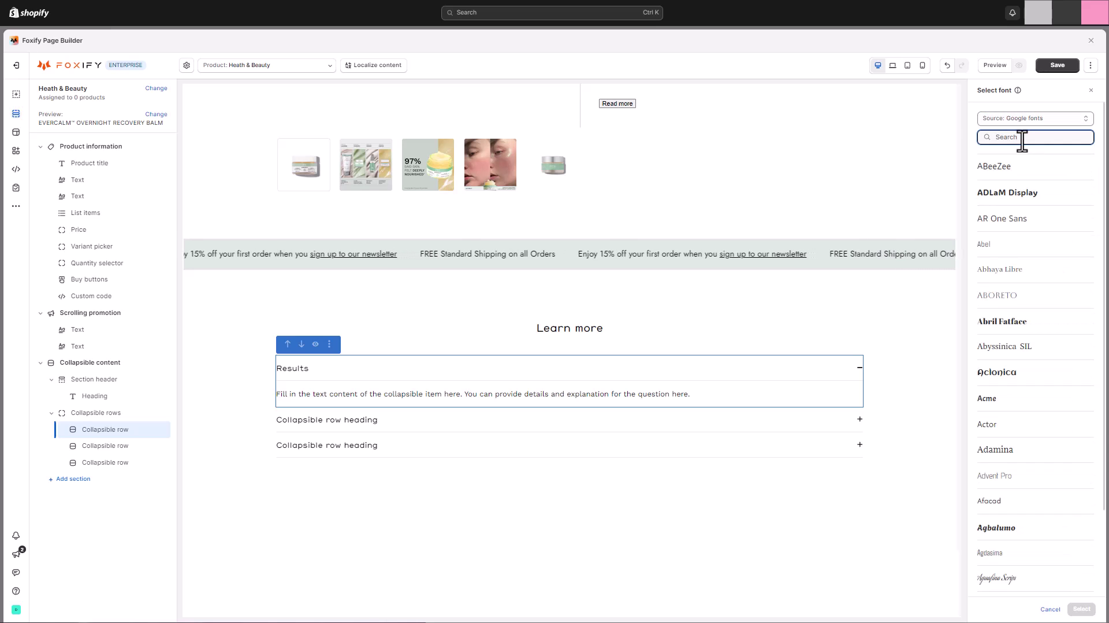
text(work)
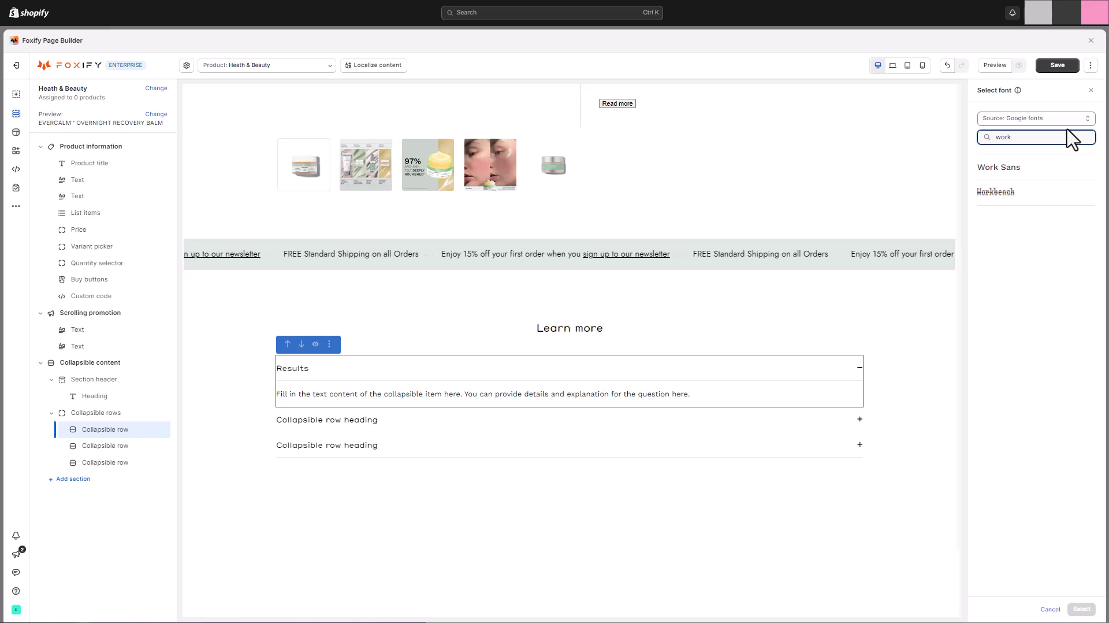
click(1050, 172)
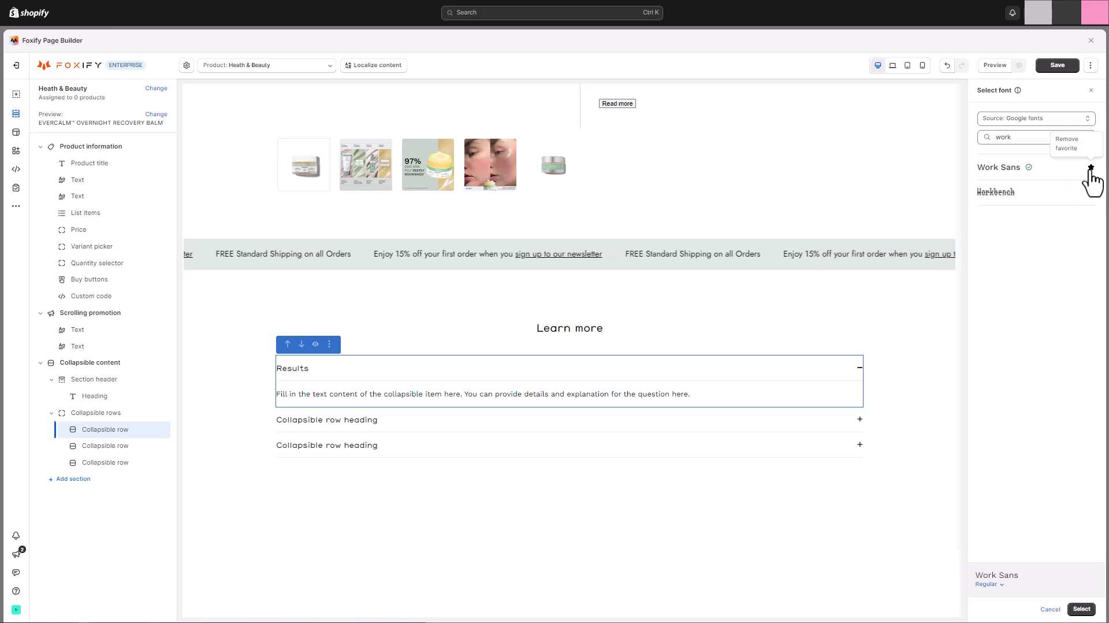
click(1079, 608)
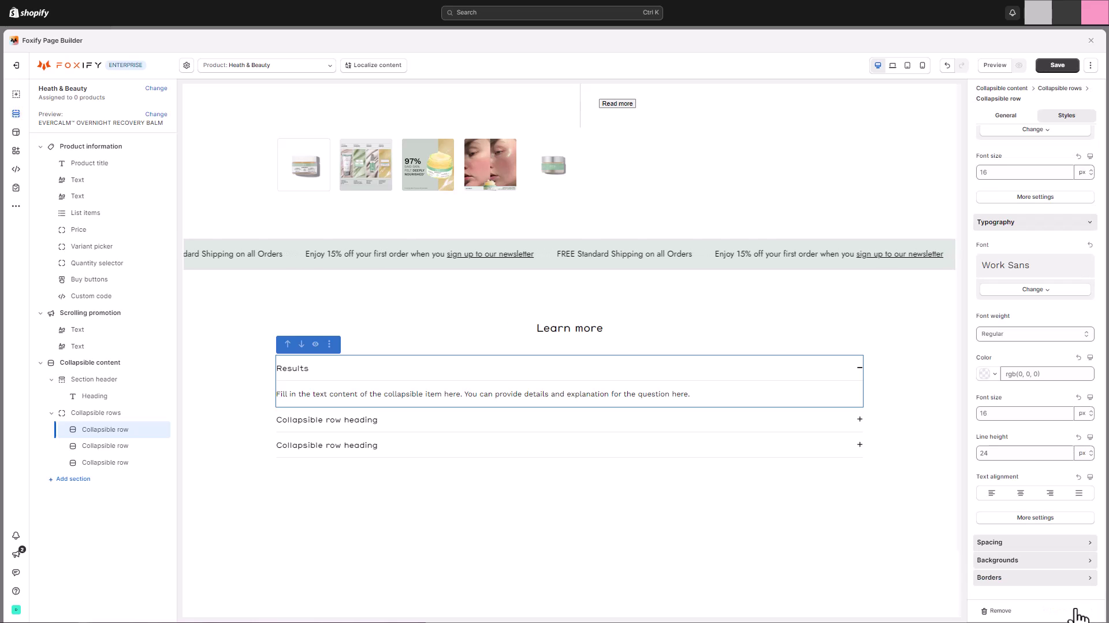
- Add a Featured collection section below the Learn more accordion
click(87, 497)
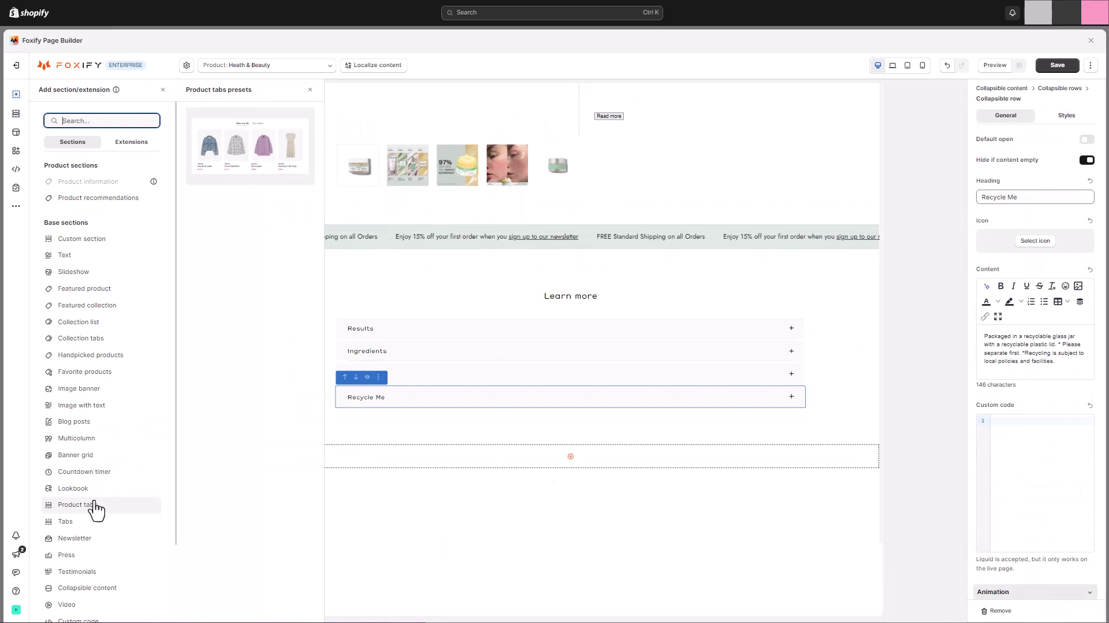
scroll(95, 509, down, 2)
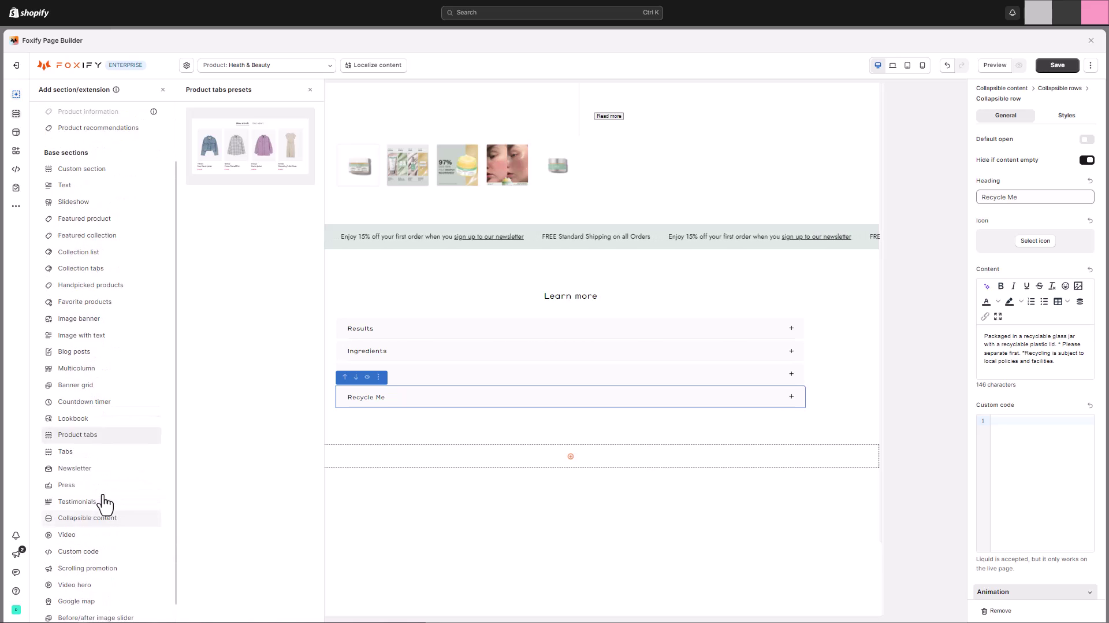
scroll(124, 260, up, 1)
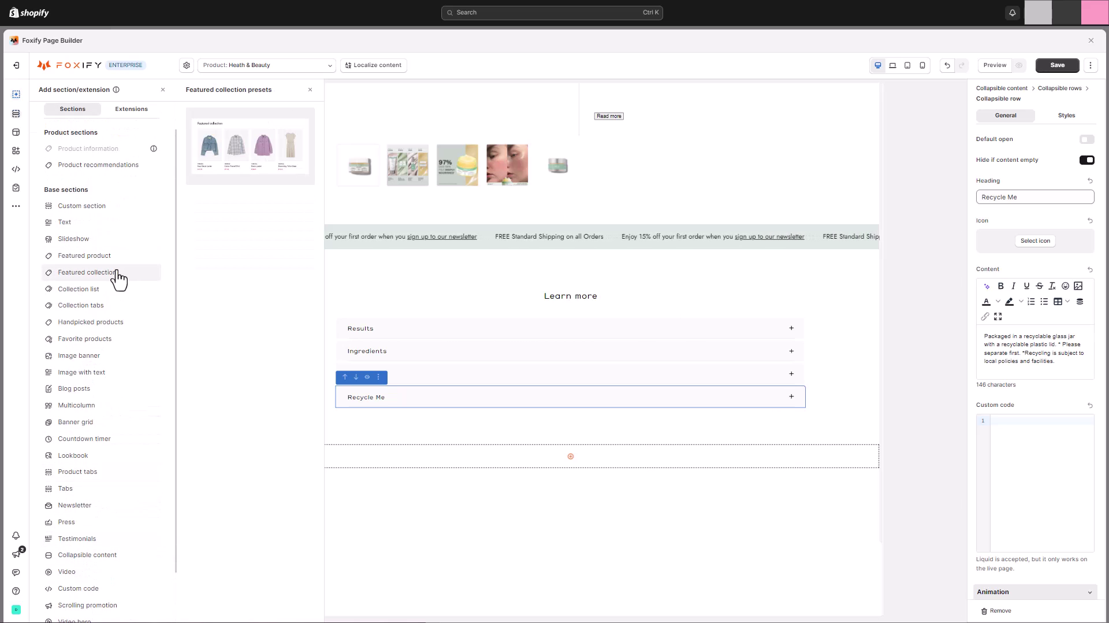
click(118, 279)
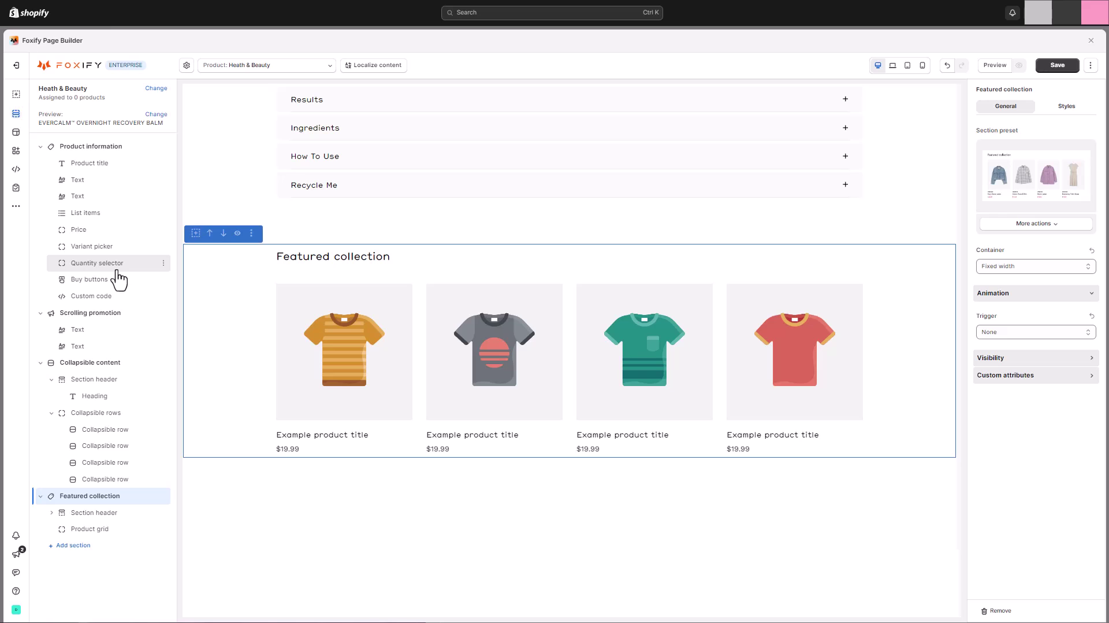
- Centre the section header and change its heading to 'You May Also Like'
click(110, 513)
click(1071, 108)
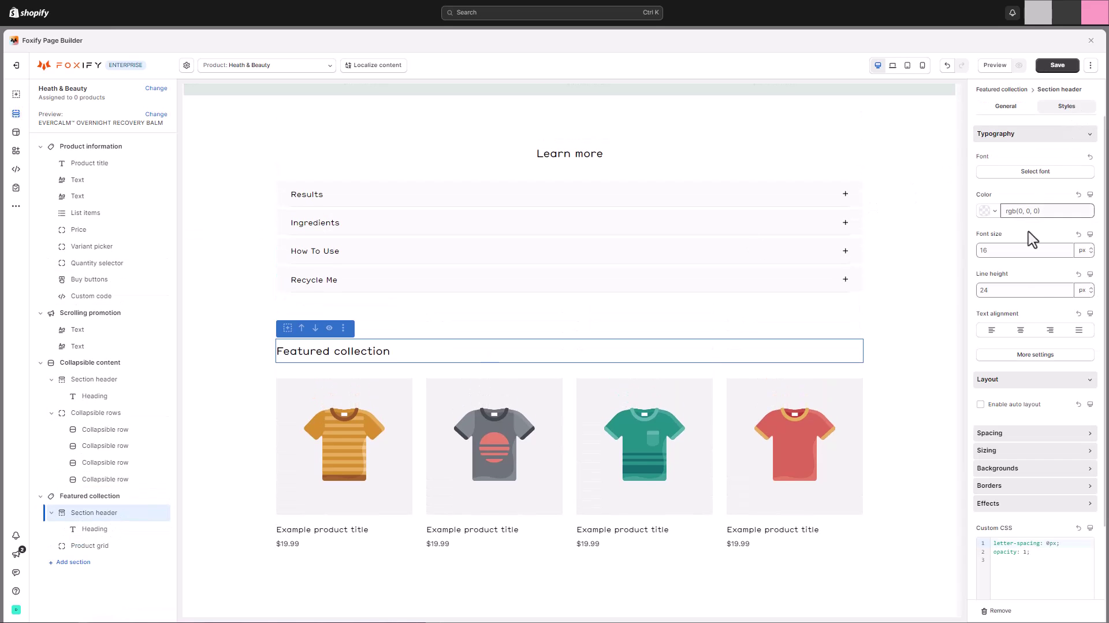
click(1020, 330)
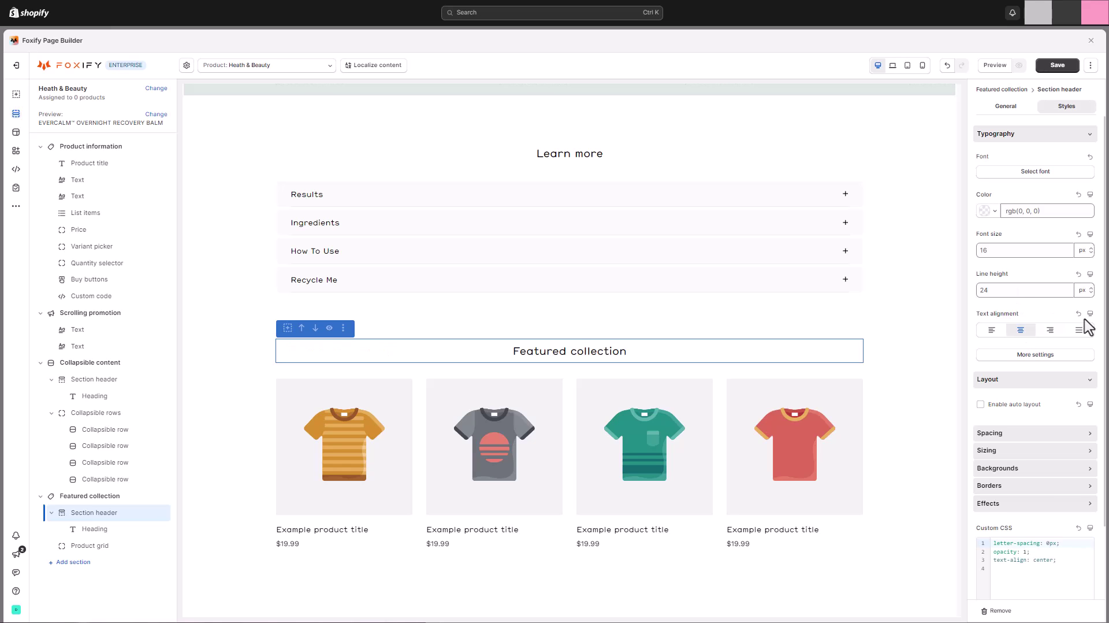
click(1028, 262)
key(ctrl+a)
key(BackSpace)
text(You May Also Like)
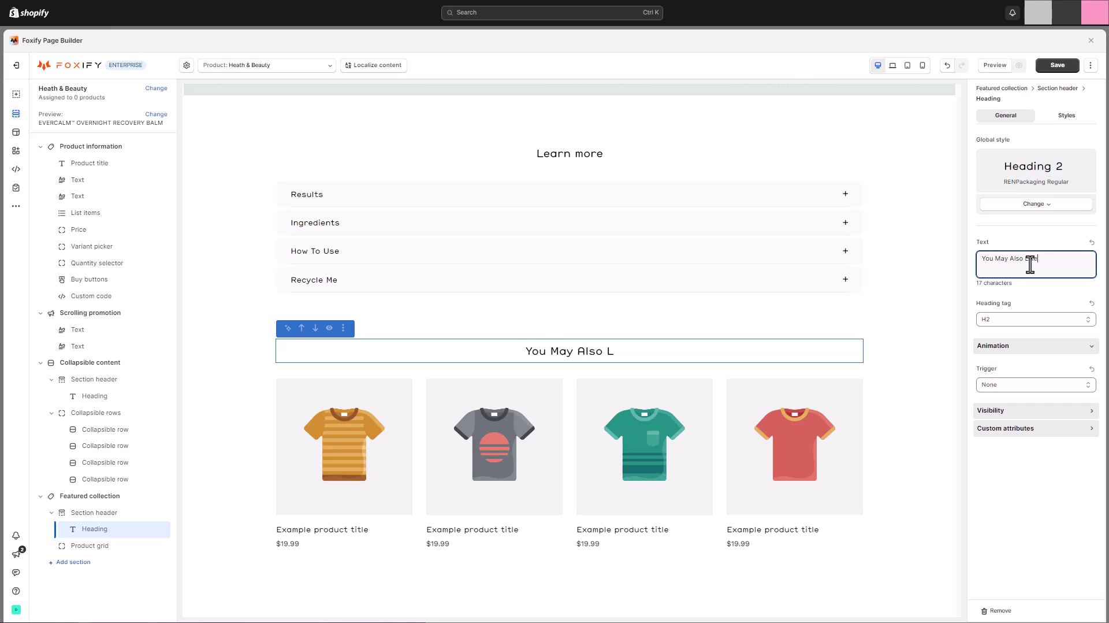
scroll(612, 289, down, 2)
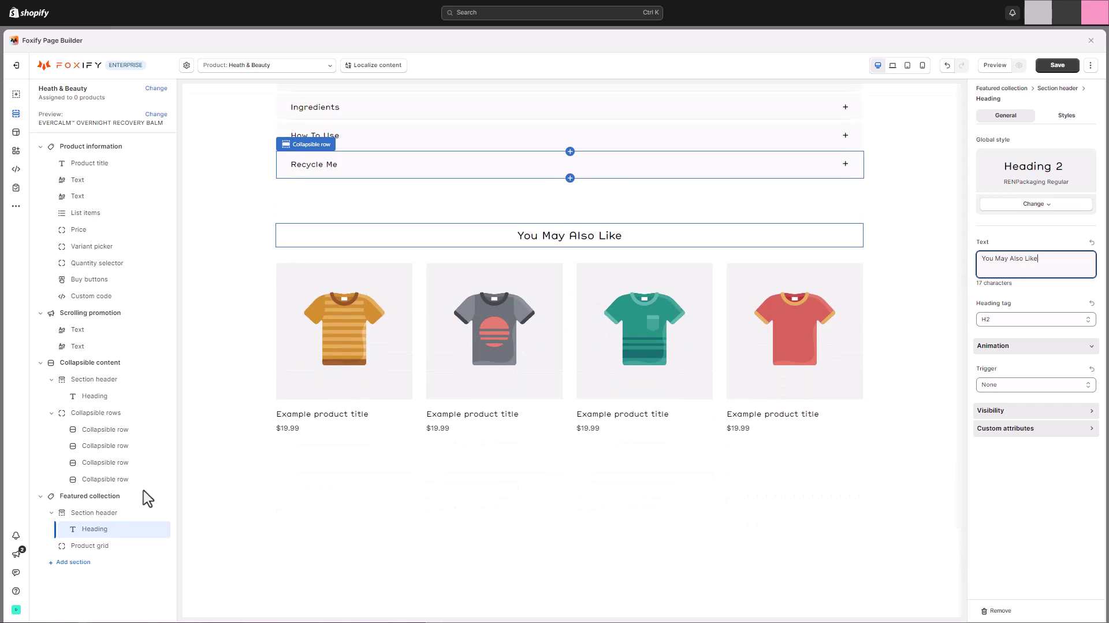
click(116, 547)
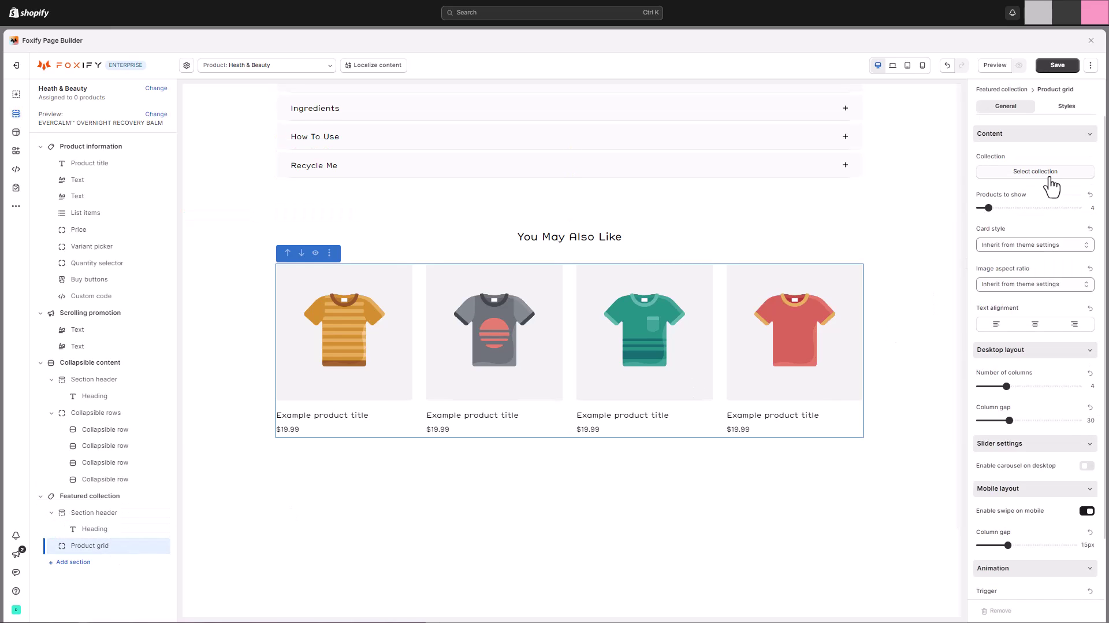
- Set the product grid's collection to Ren skincare
click(1049, 180)
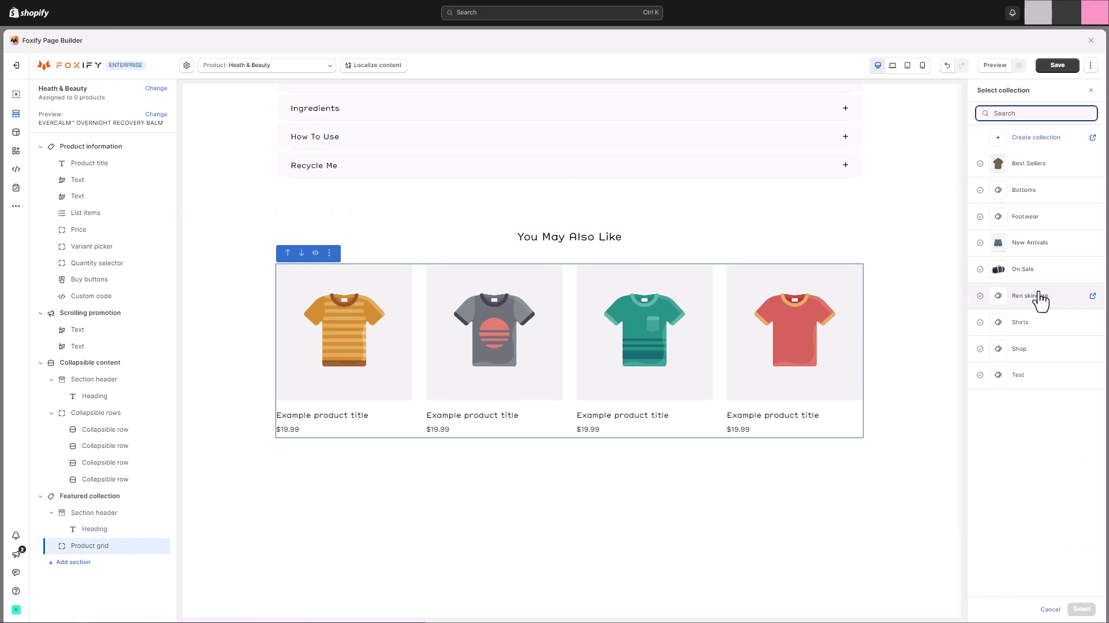
click(1040, 297)
click(1081, 609)
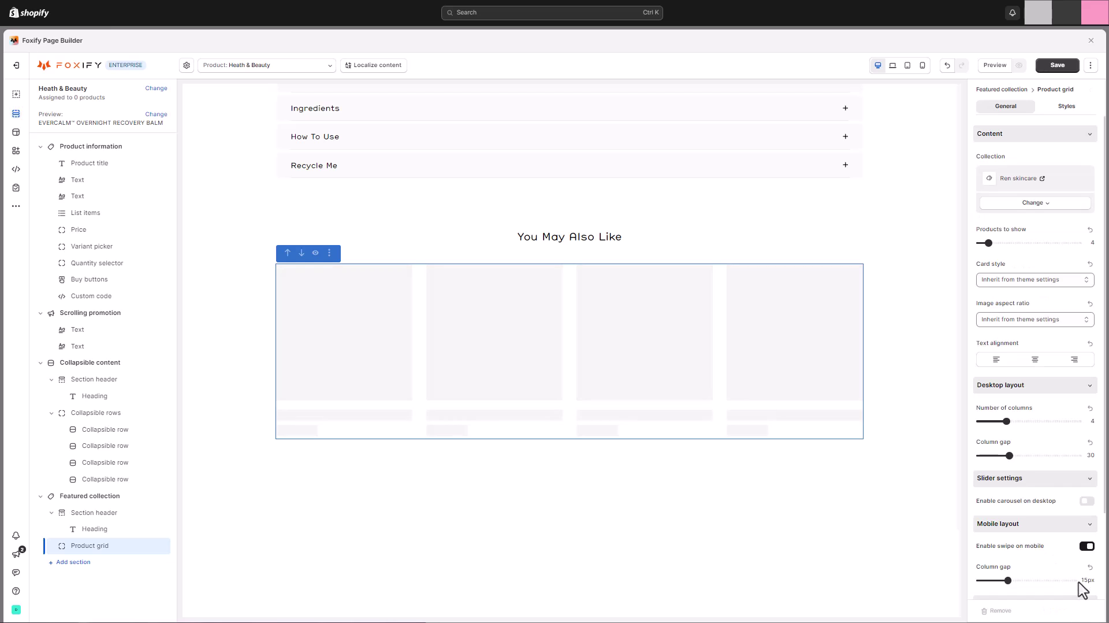
- Show the grid as a desktop carousel with square 1:1 product images
scroll(1036, 401, down, 1)
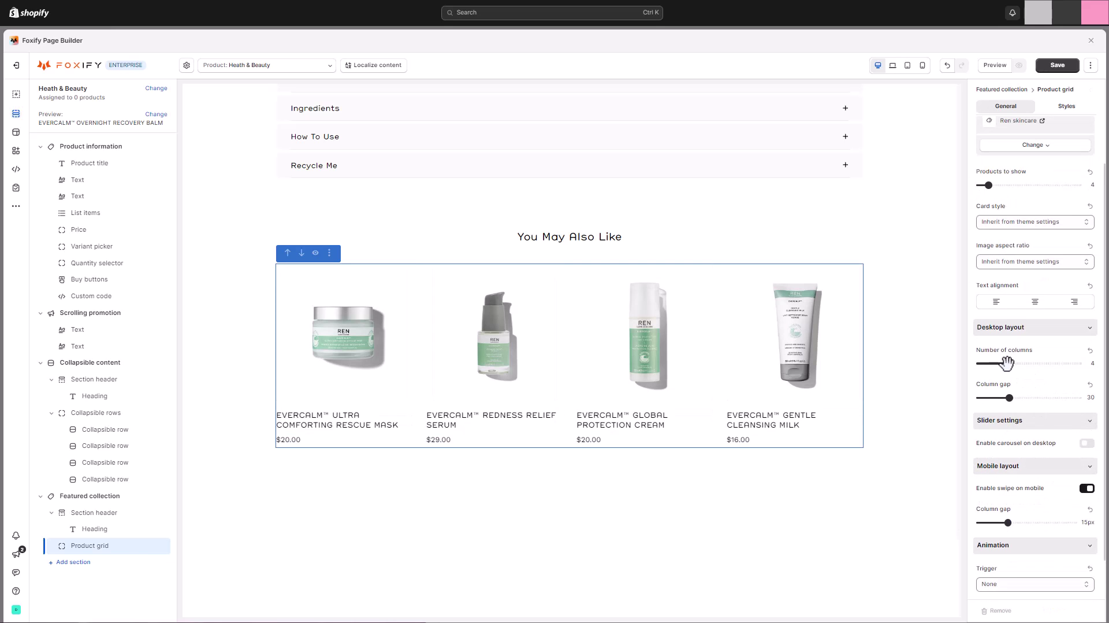
click(1089, 444)
scroll(1044, 425, up, 1)
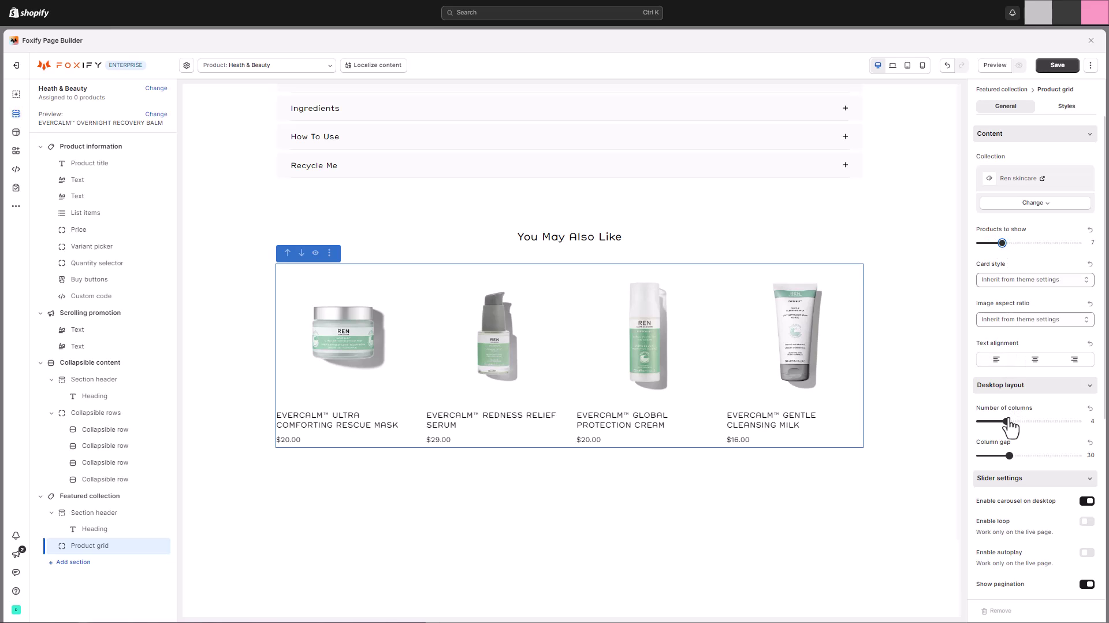
scroll(1010, 409, down, 1)
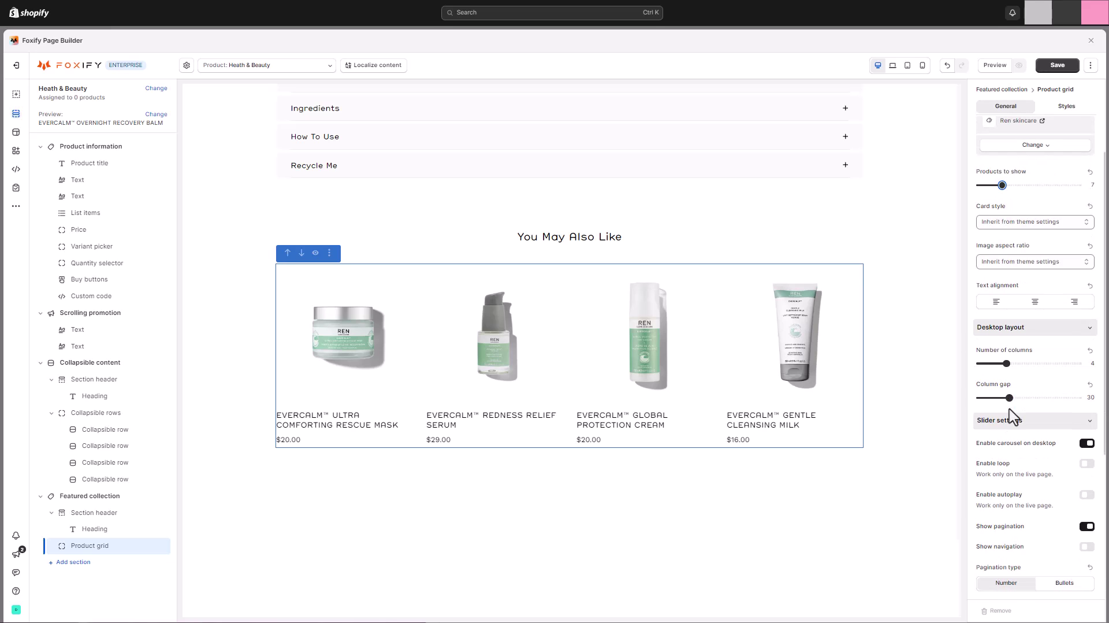
scroll(1010, 409, down, 1)
scroll(1009, 409, up, 2)
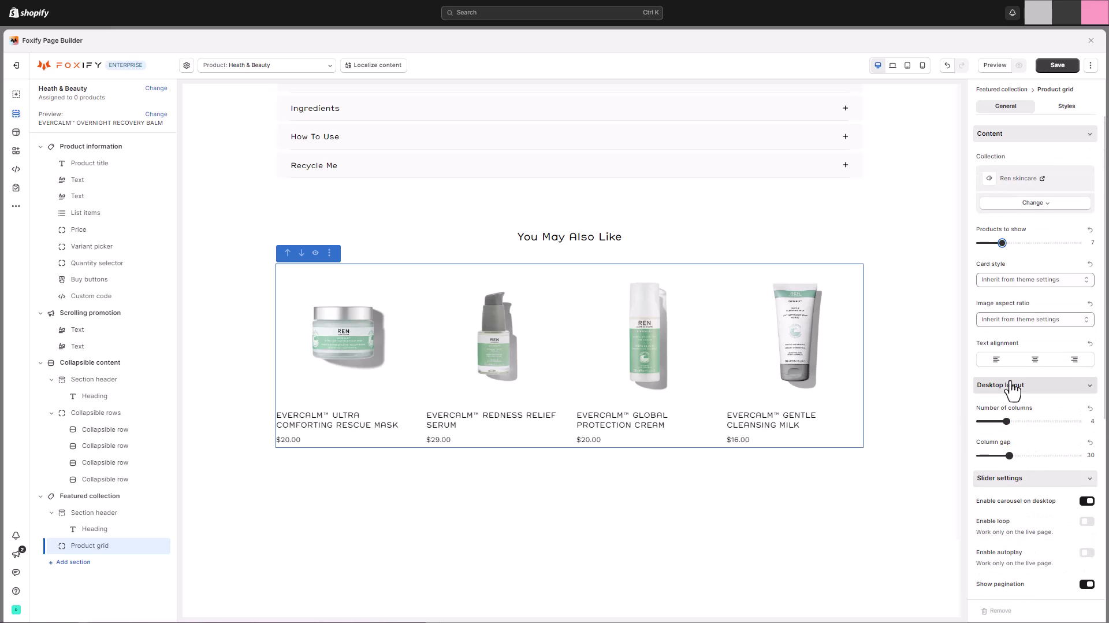
scroll(1012, 391, down, 3)
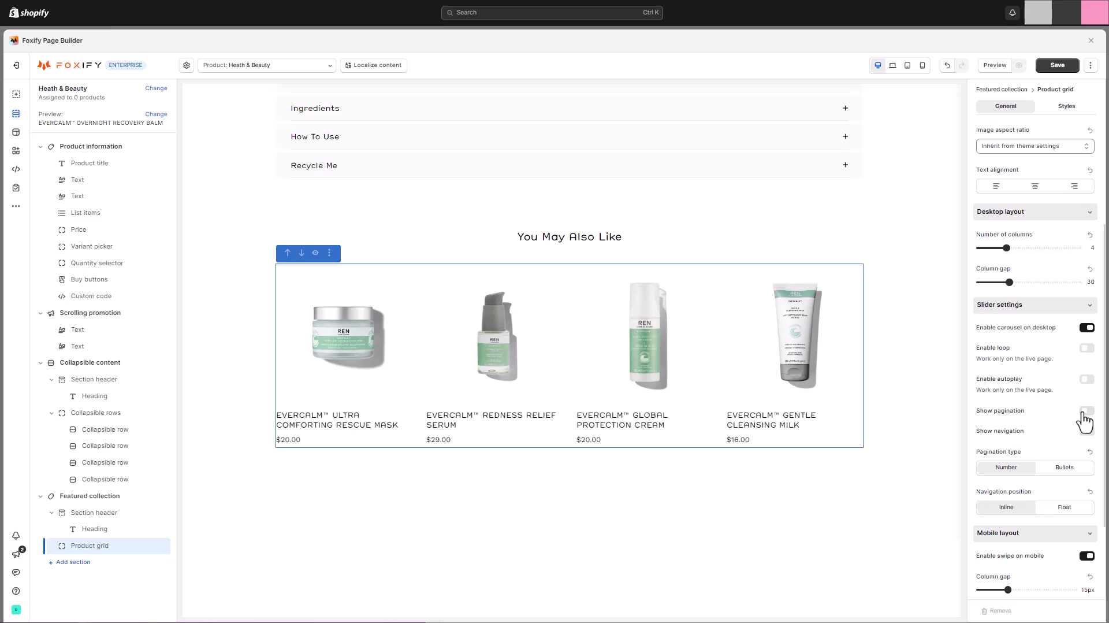
scroll(1036, 418, up, 2)
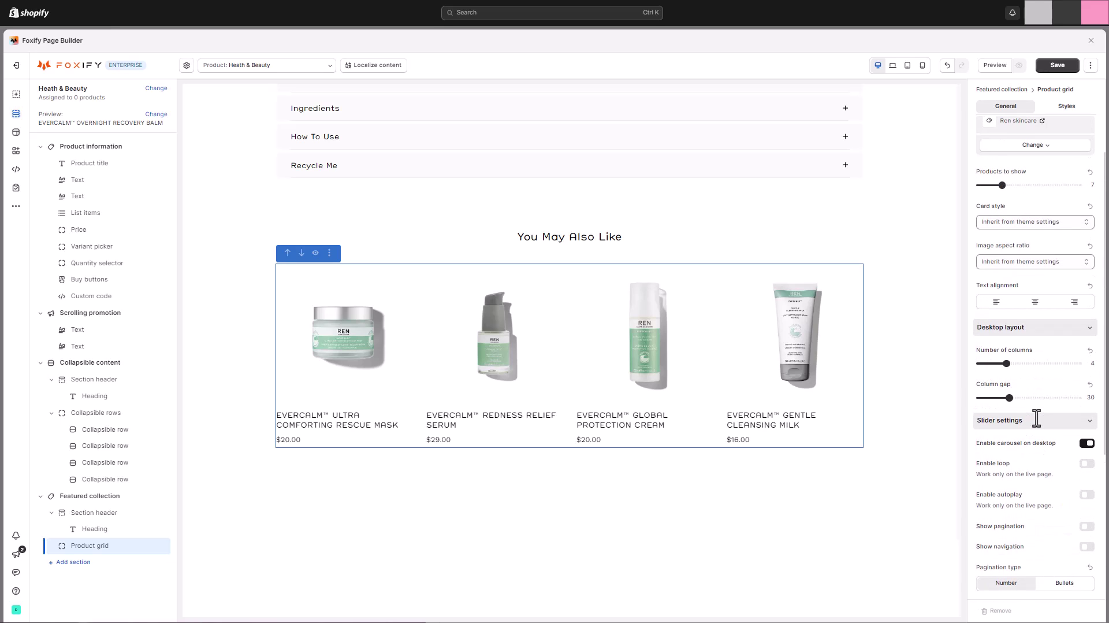
scroll(1037, 418, up, 1)
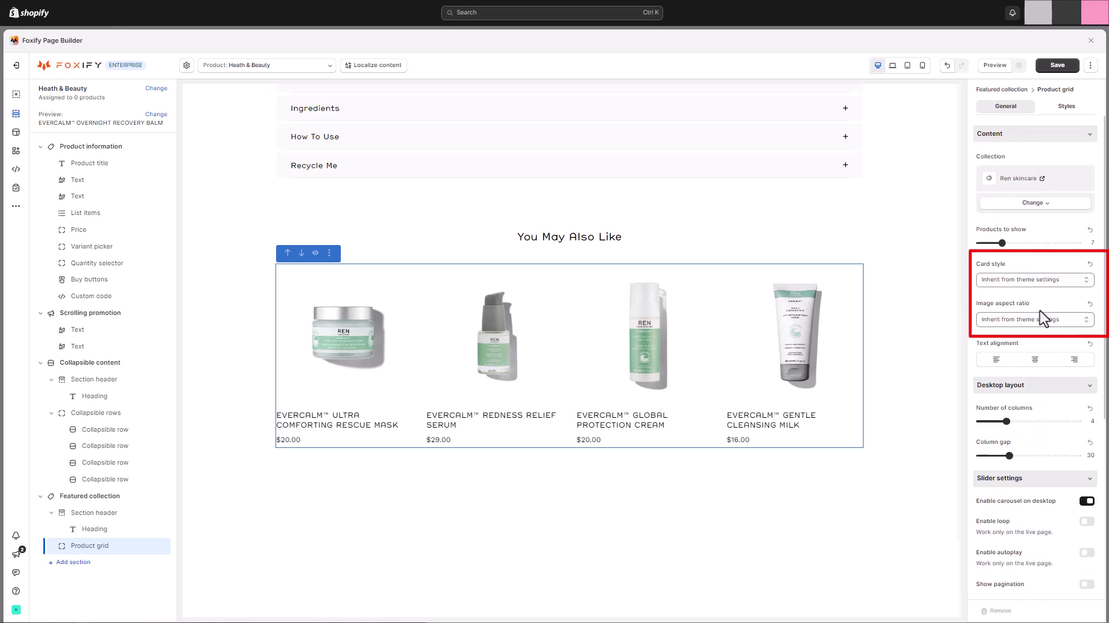
click(1048, 282)
click(1048, 282)
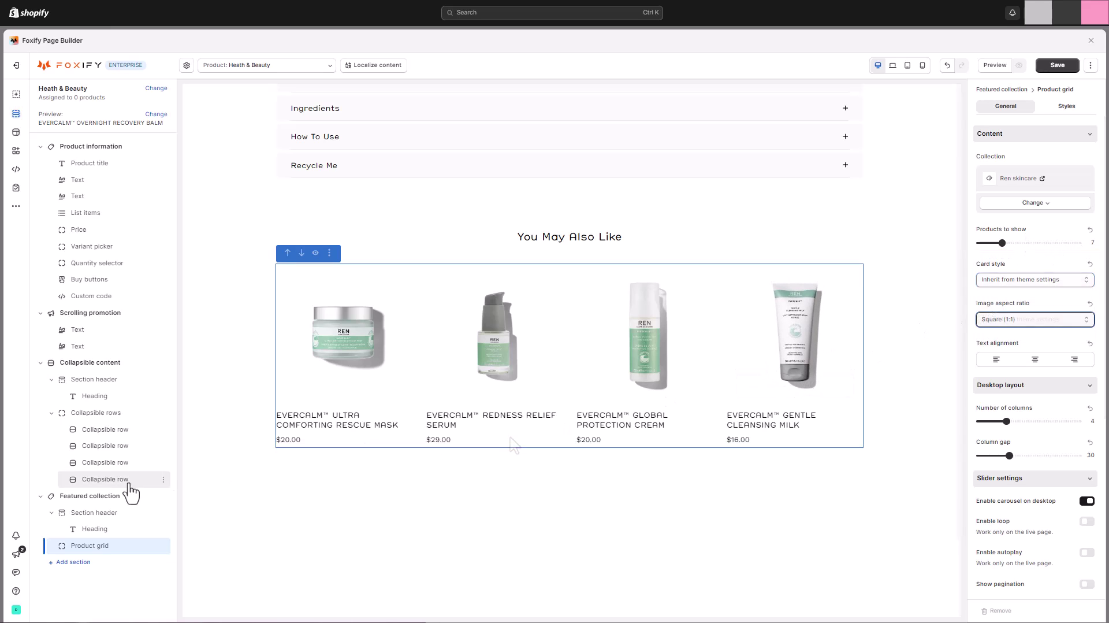
- Make the Featured collection section's container full width
click(112, 498)
click(1050, 267)
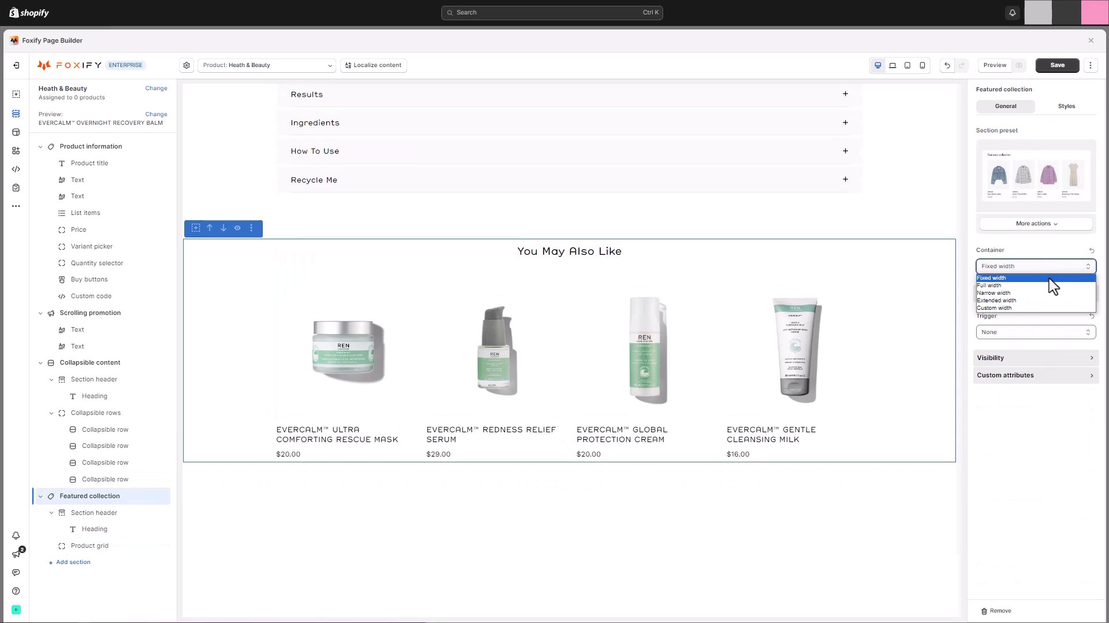
click(1049, 287)
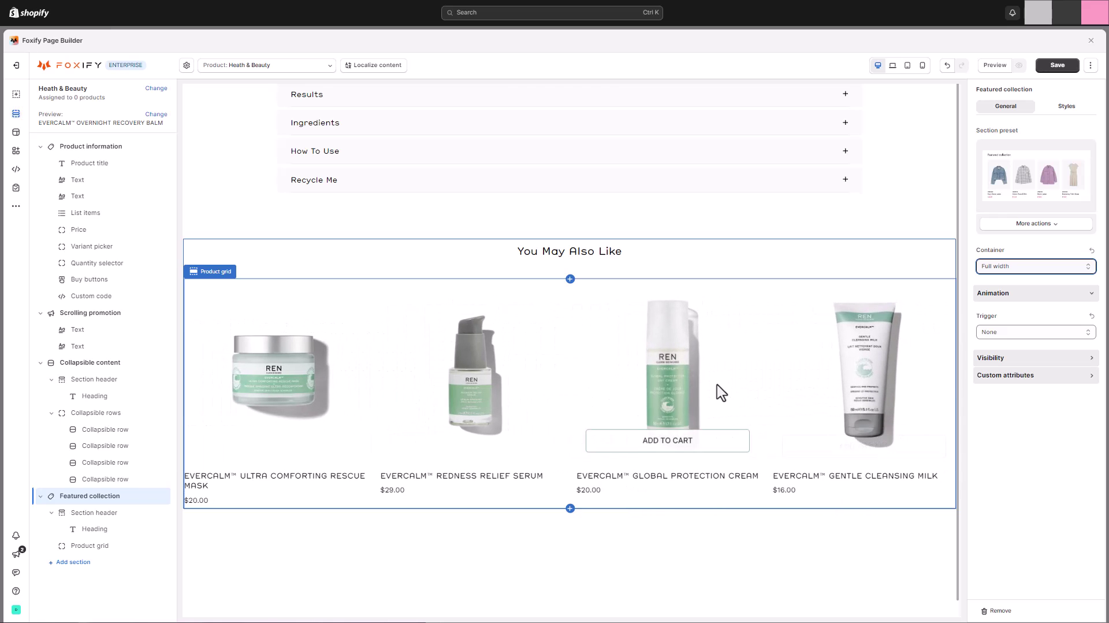
drag(292, 379, 580, 381)
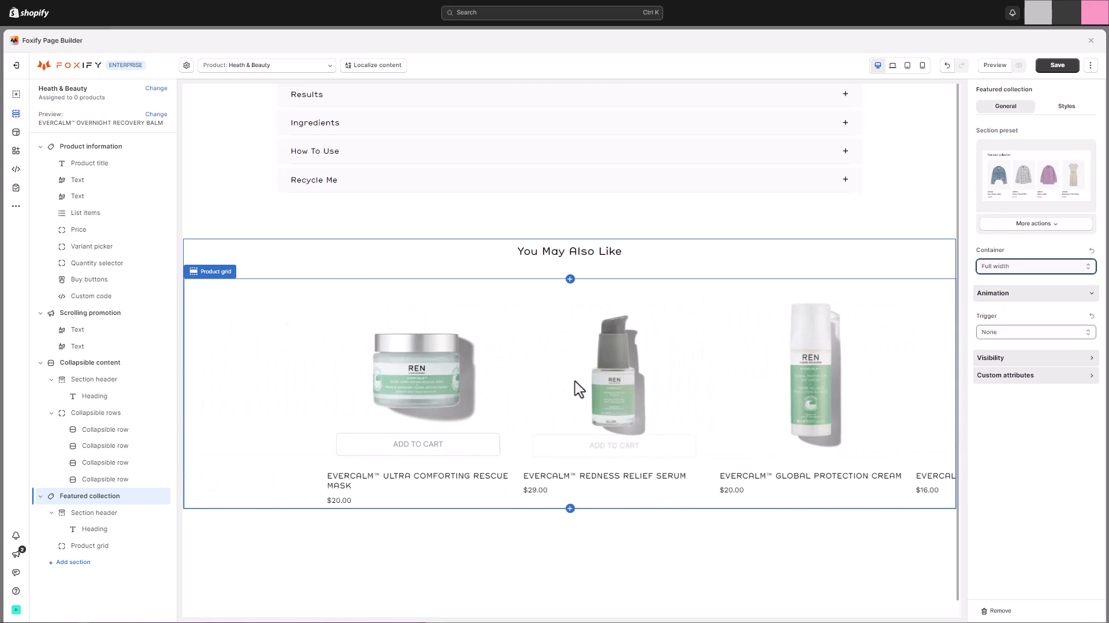
drag(783, 389, 750, 379)
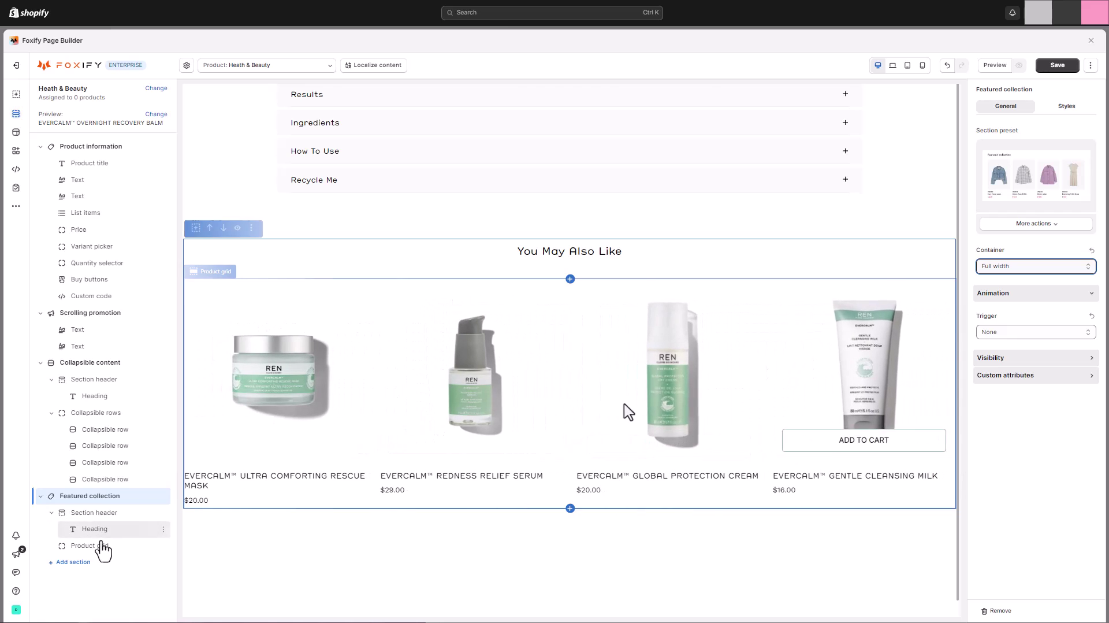
- Switch the product grid's padding to per-side values
click(102, 545)
click(1066, 106)
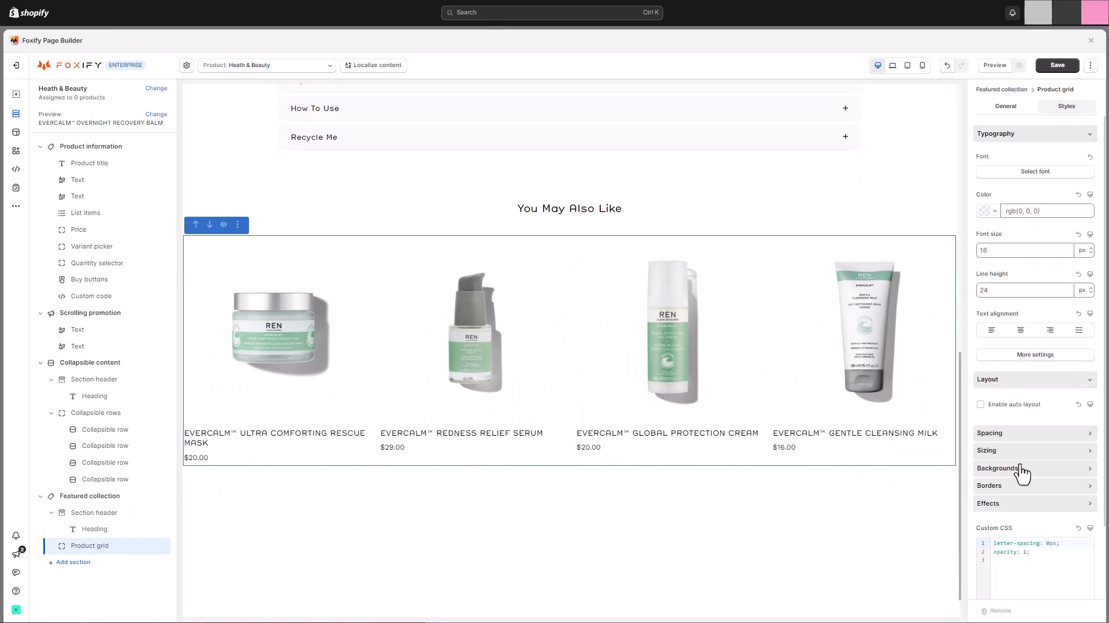
click(1033, 434)
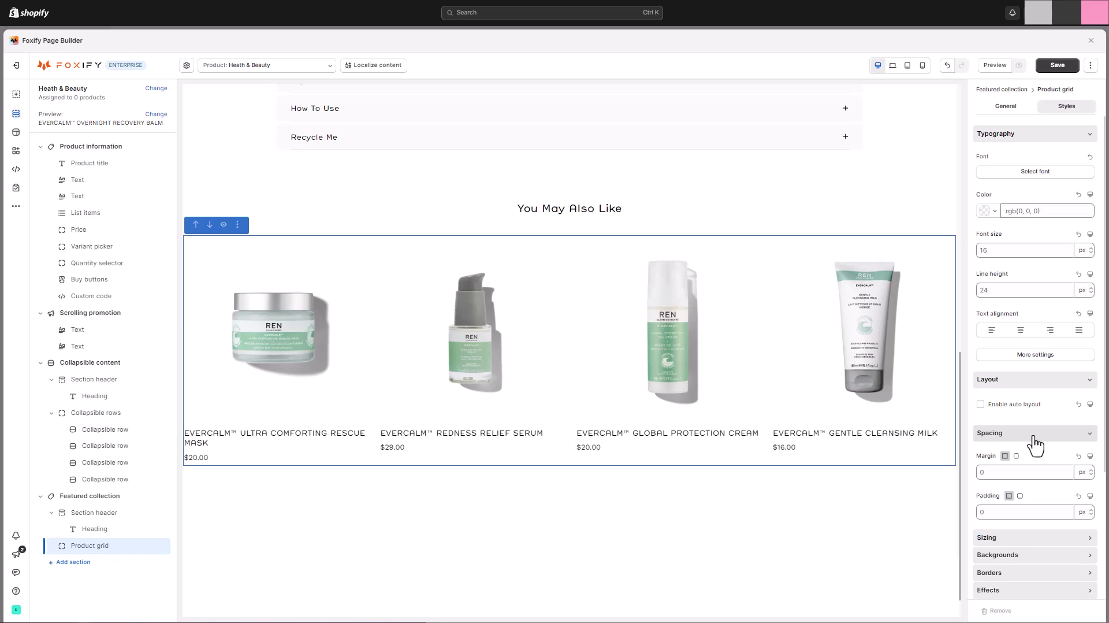
click(1020, 496)
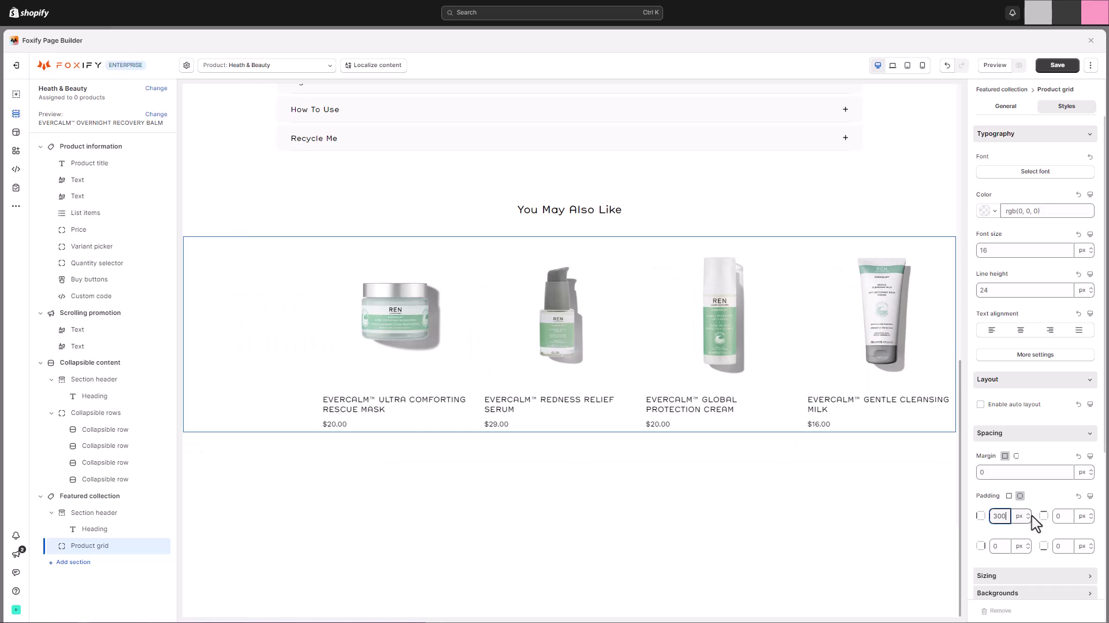
- In Theme settings, centre product card text and make product card images square 1:1
click(16, 205)
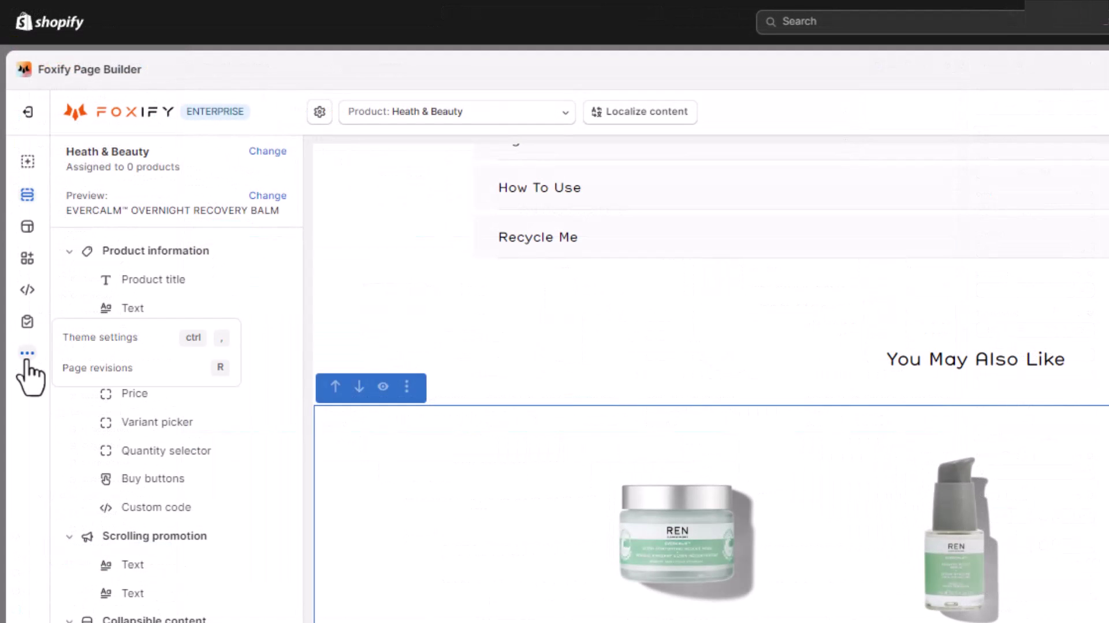
click(78, 341)
click(182, 483)
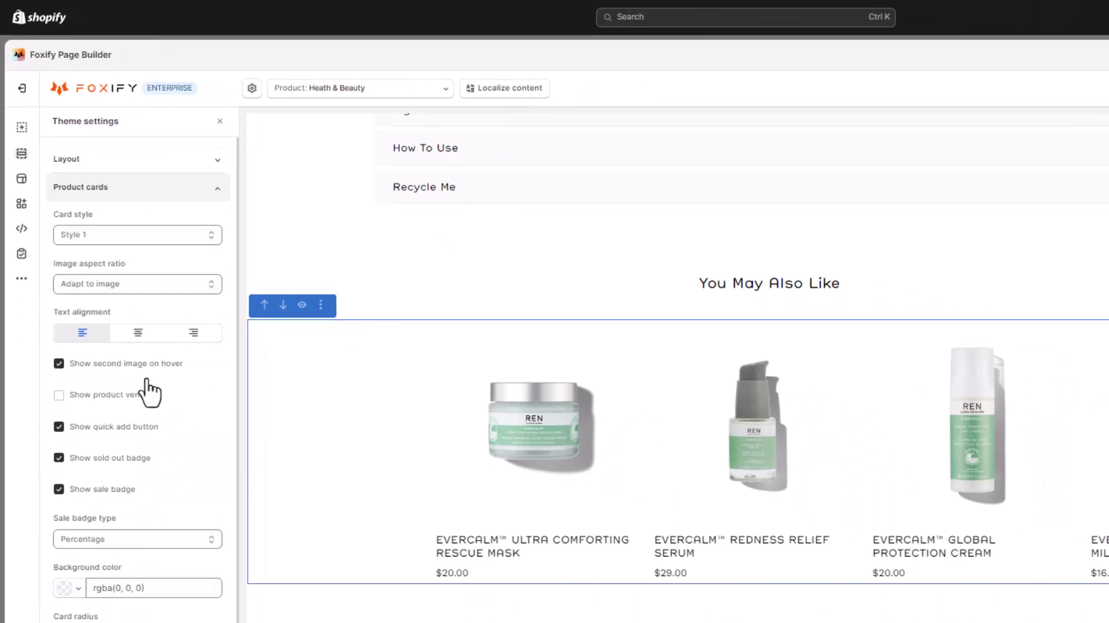
click(133, 319)
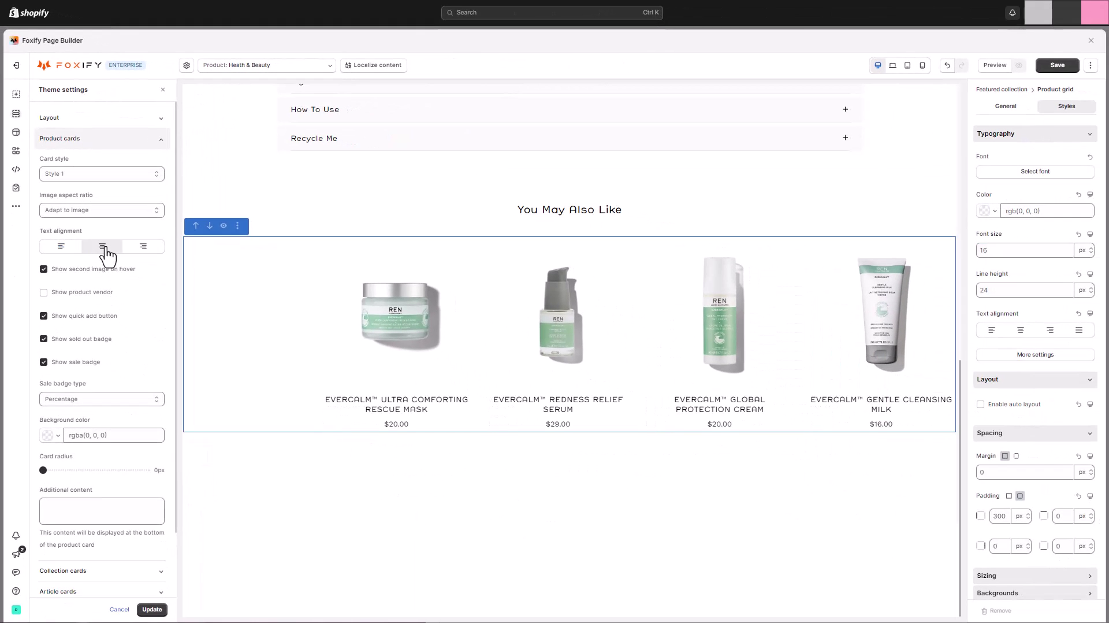
click(114, 210)
click(108, 228)
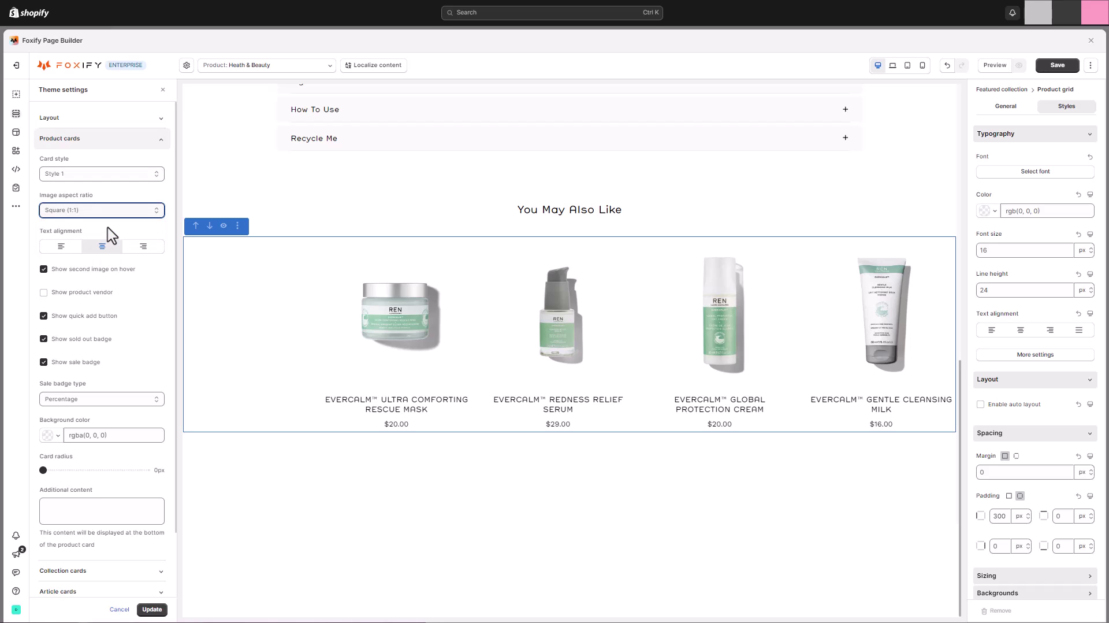
- Turn off quick add, sold-out and sale badges on product cards, then apply the theme settings
click(115, 325)
click(103, 339)
click(87, 362)
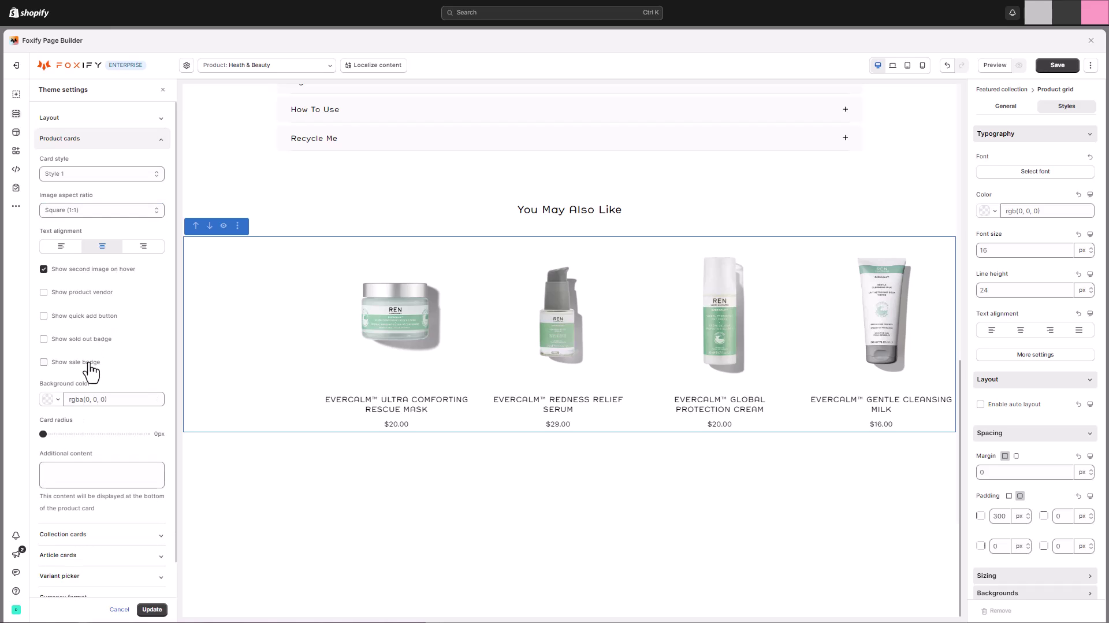
scroll(136, 370, down, 1)
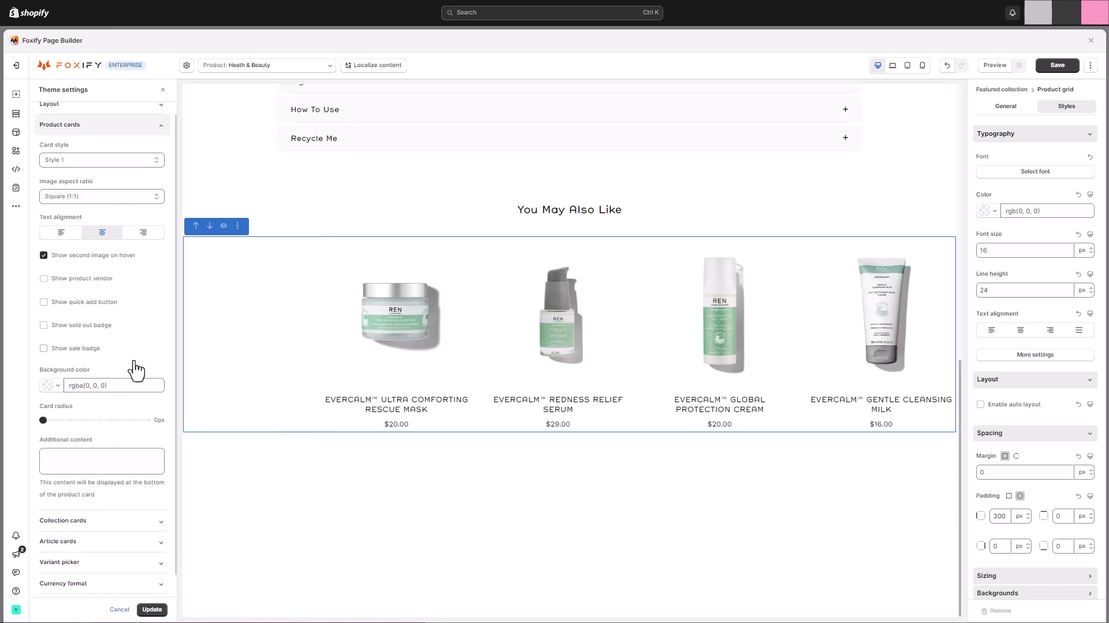
click(152, 609)
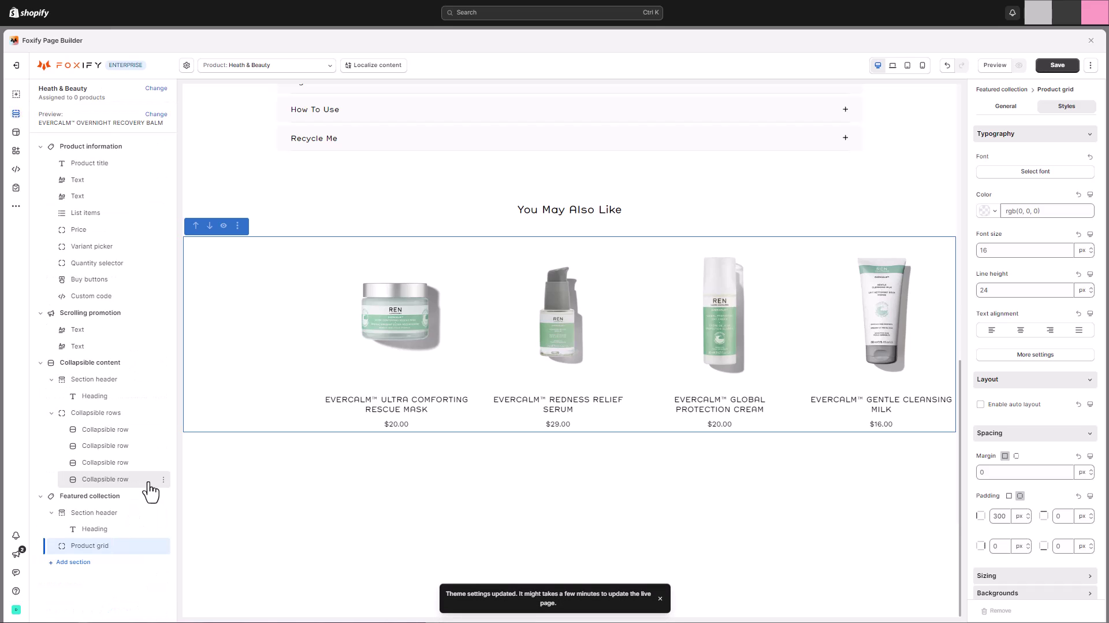
scroll(1104, 199, down, 1)
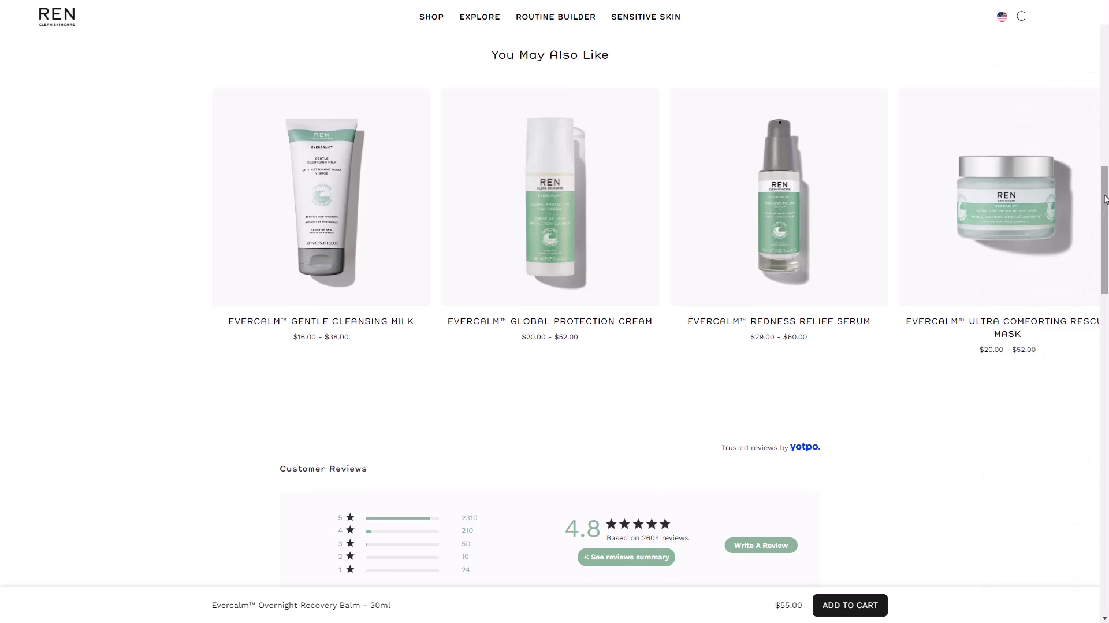
scroll(1104, 199, down, 5)
scroll(1104, 199, down, 8)
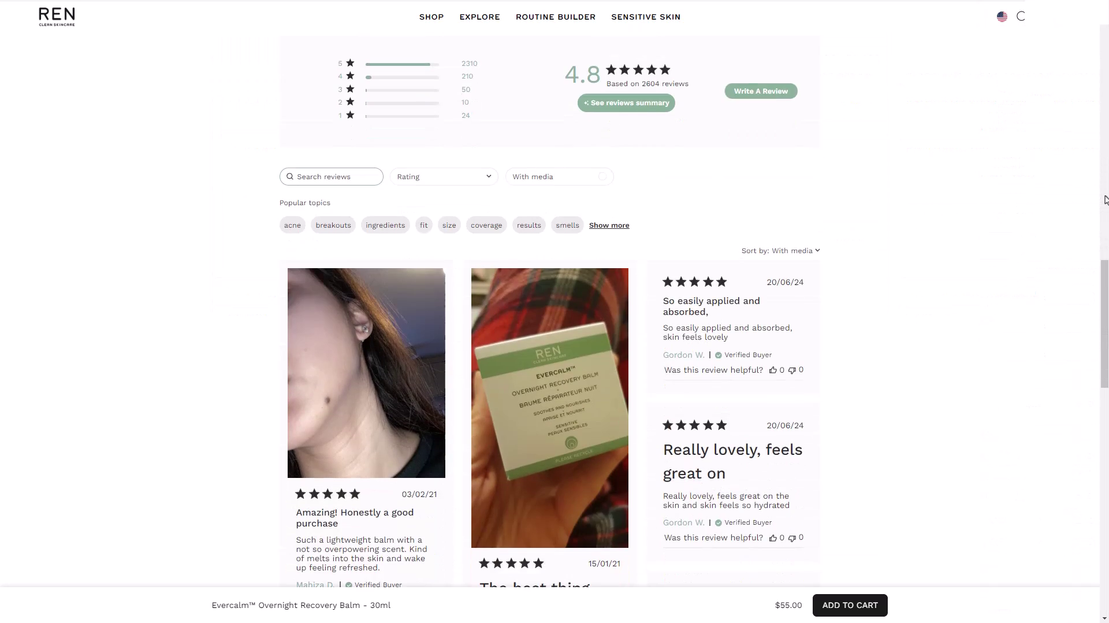
scroll(1105, 200, down, 2)
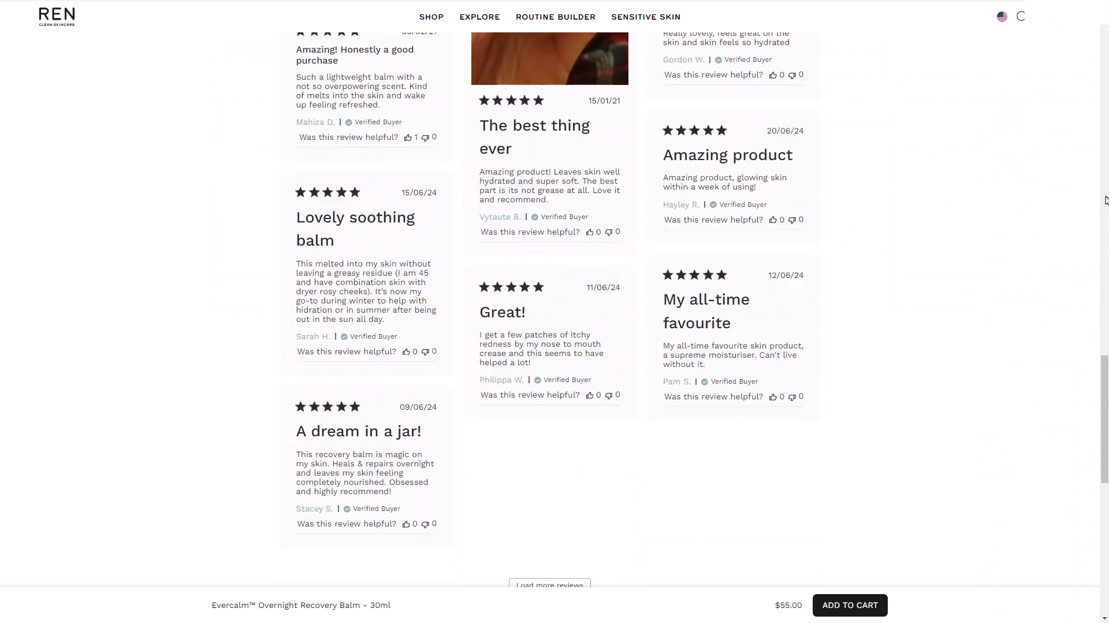
scroll(1105, 200, down, 2)
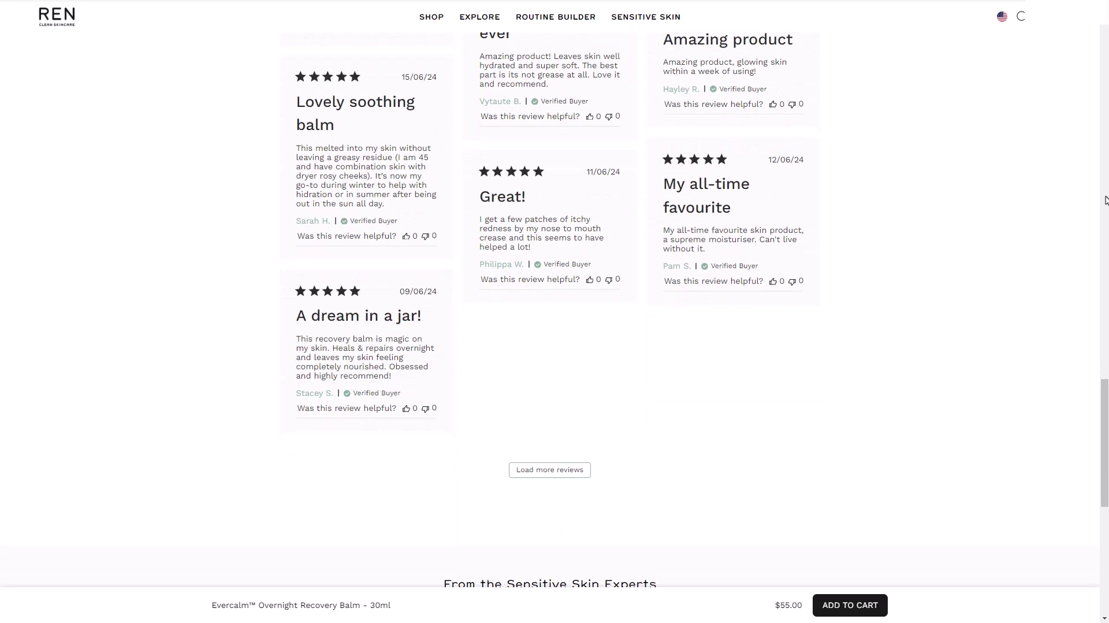
scroll(1105, 200, up, 10)
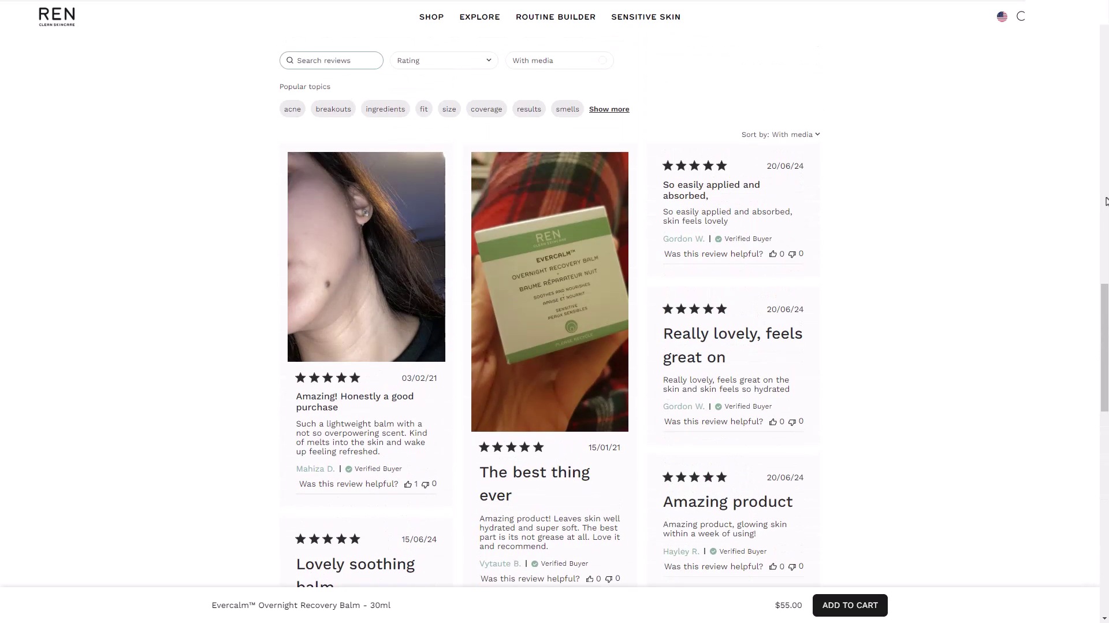
scroll(1104, 200, up, 3)
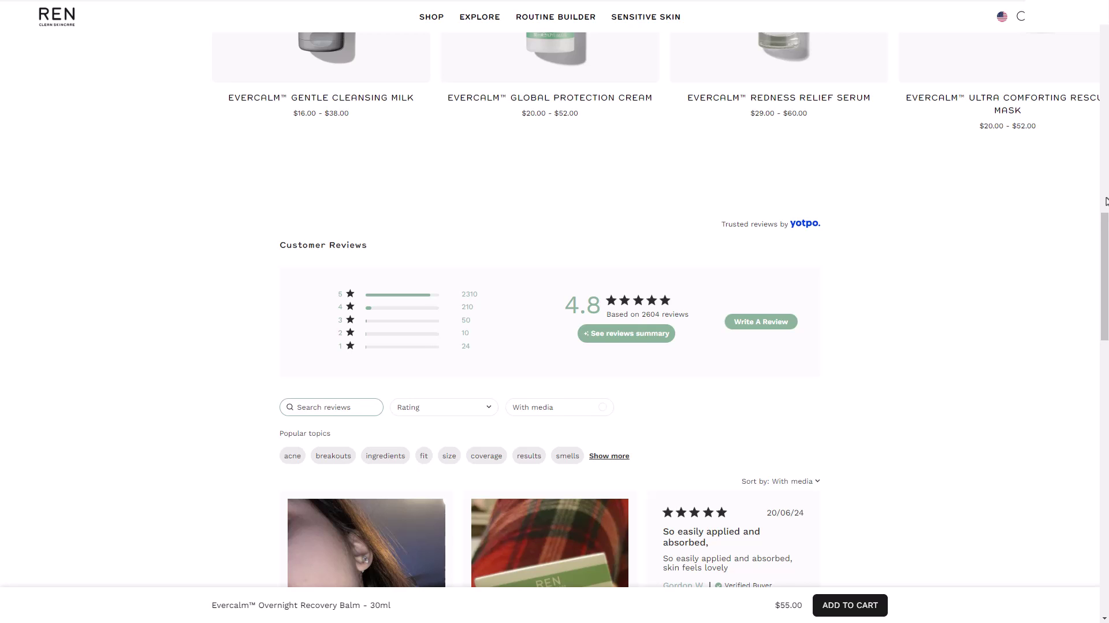
scroll(1106, 201, down, 1)
scroll(1106, 202, down, 6)
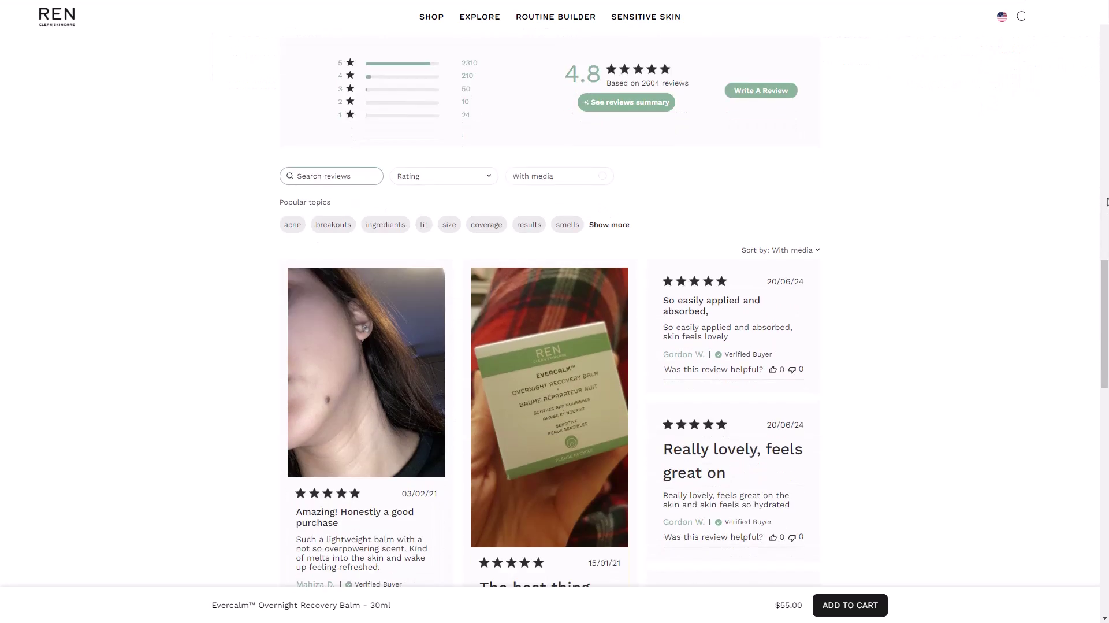
scroll(1106, 202, down, 3)
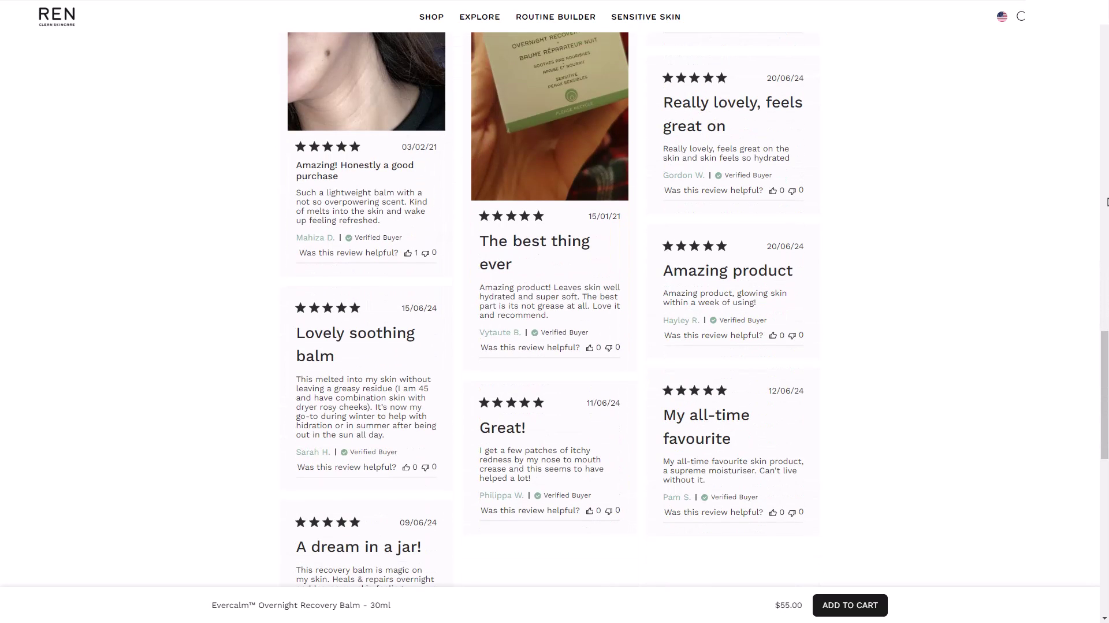
scroll(1107, 202, down, 2)
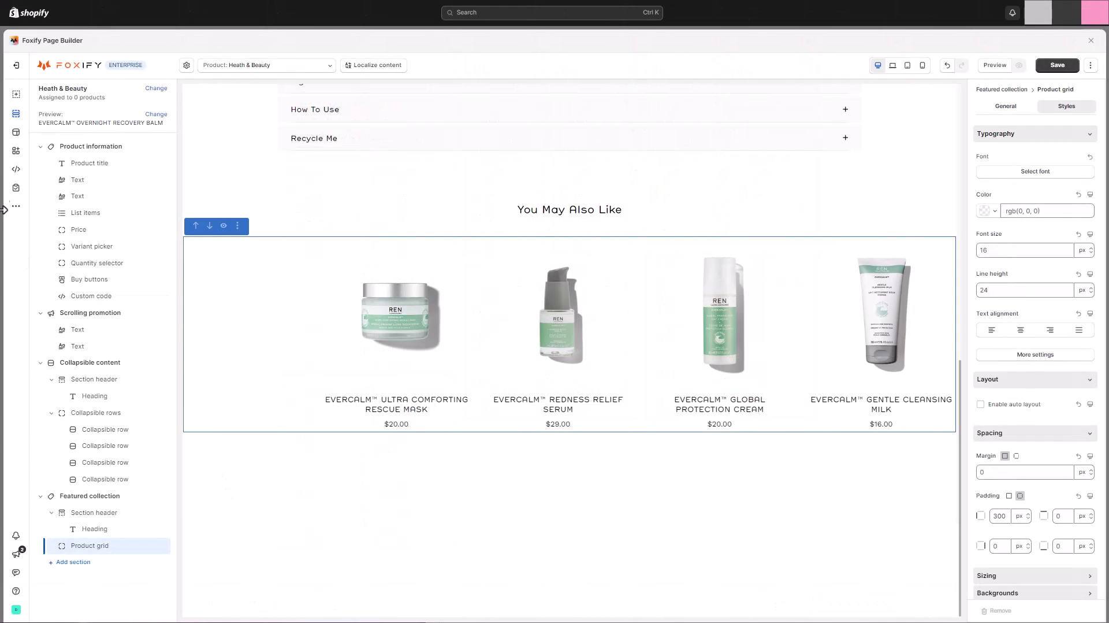
- Search app extensions for 'yot', check that Yotpo Product Reviews is installed, and close both dialogs
click(16, 153)
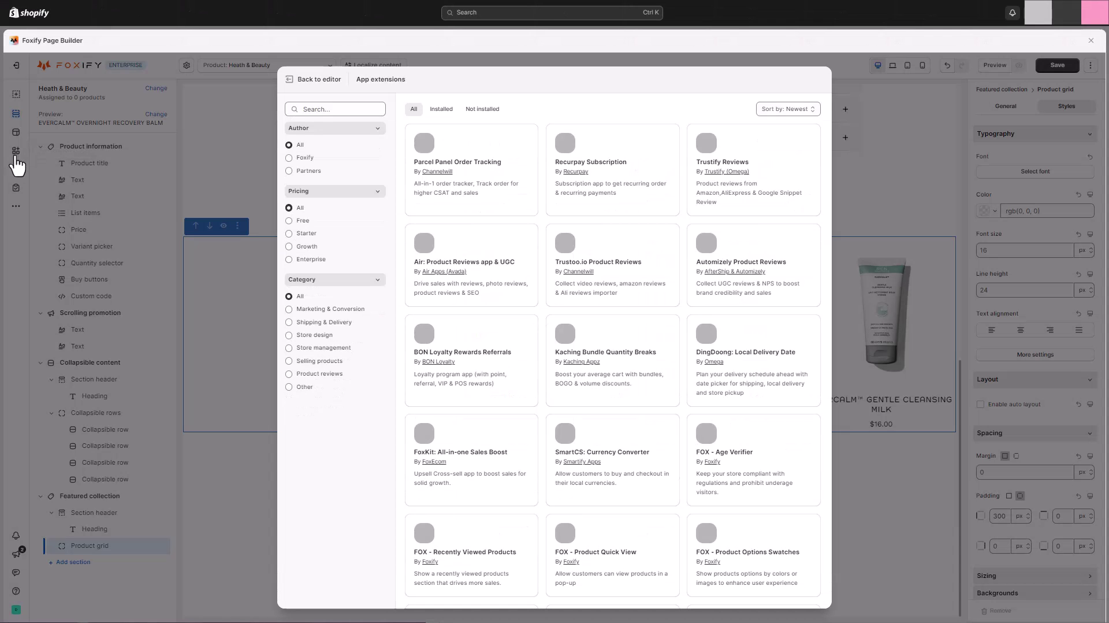
click(354, 109)
text(yo)
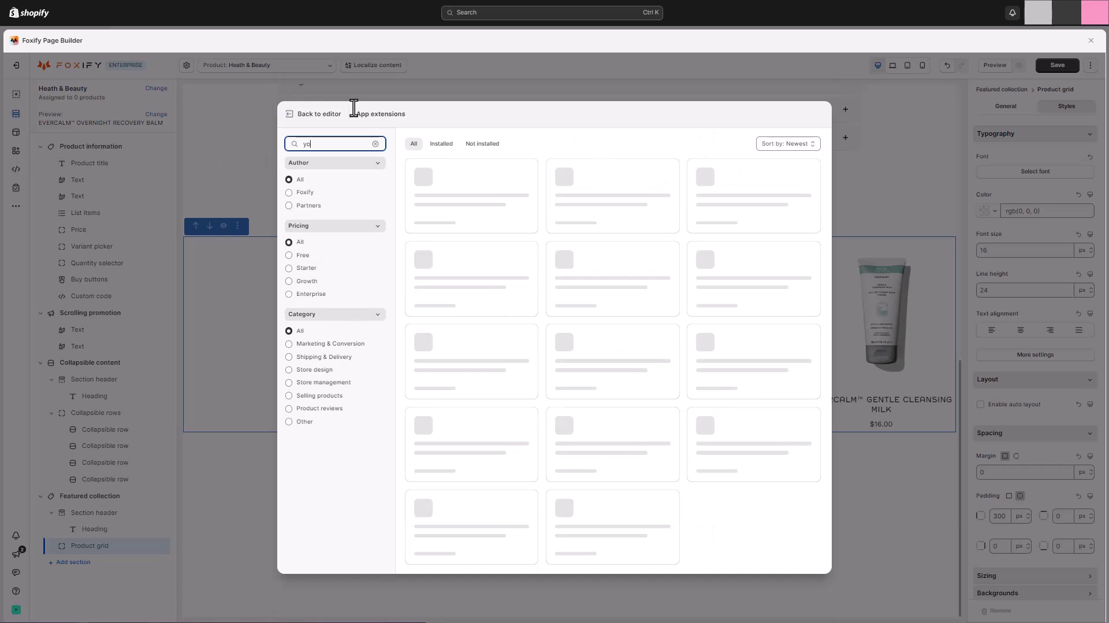
text(ut)
key(BackSpace)
key(BackSpace)
text(t)
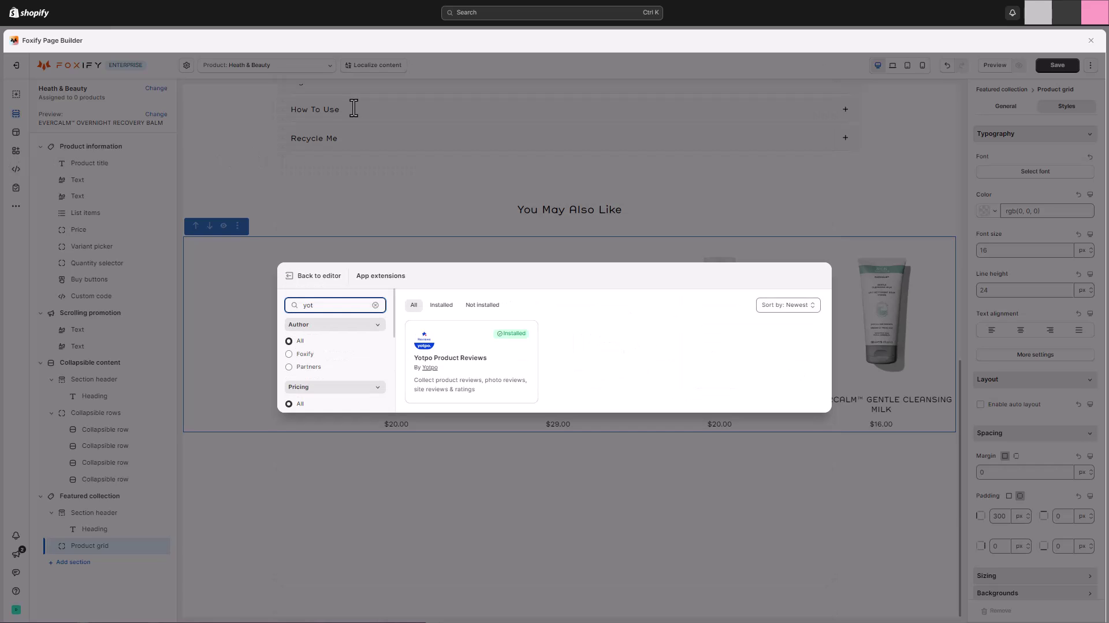
click(471, 338)
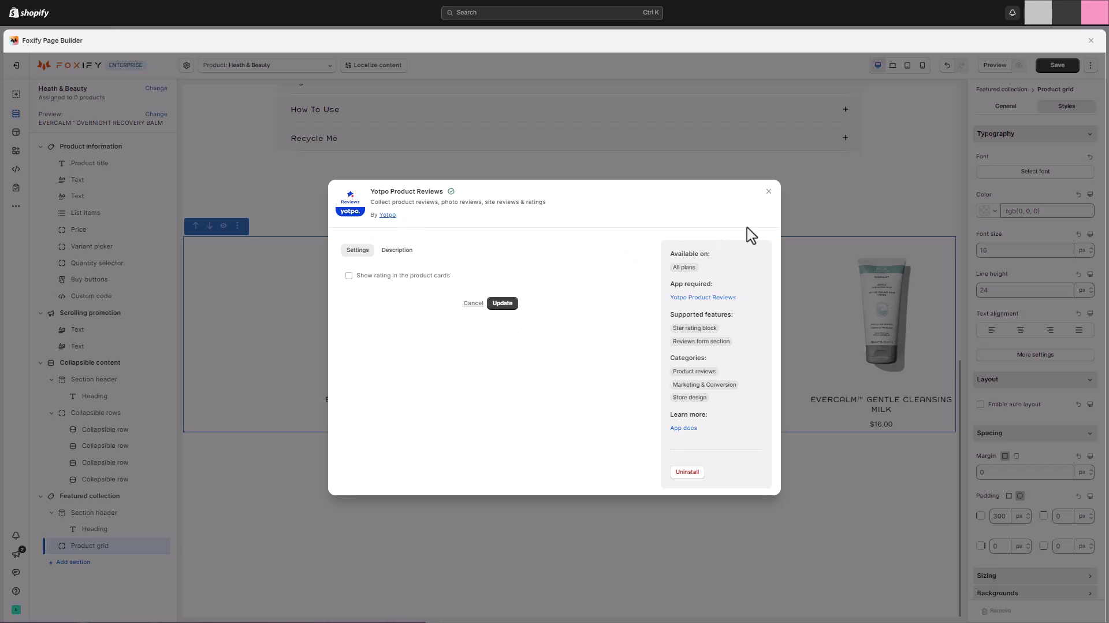
click(769, 191)
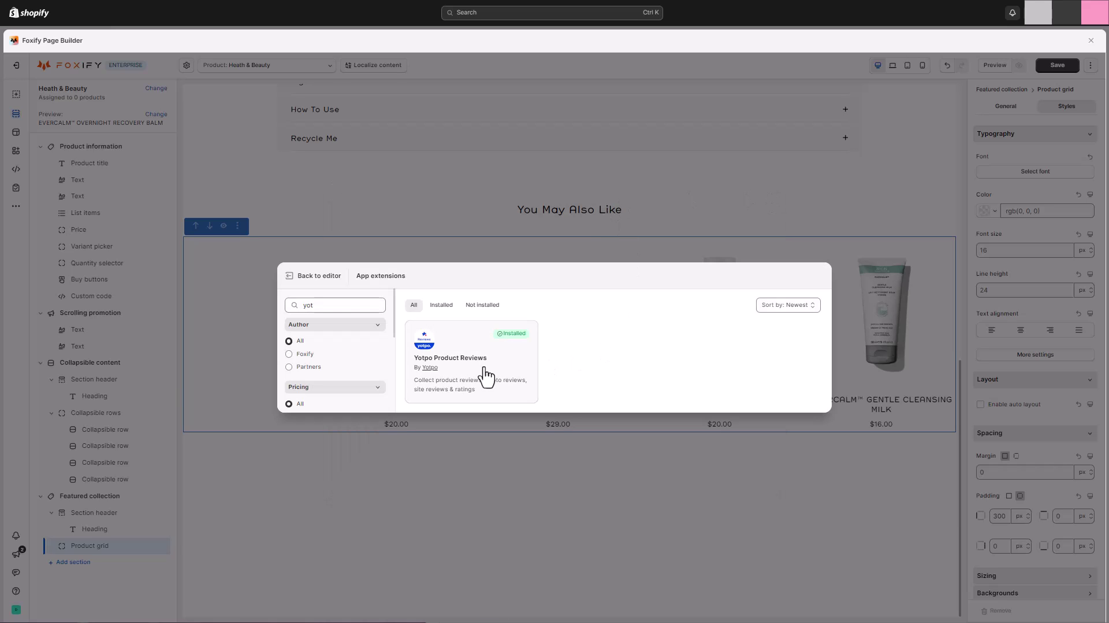
click(647, 454)
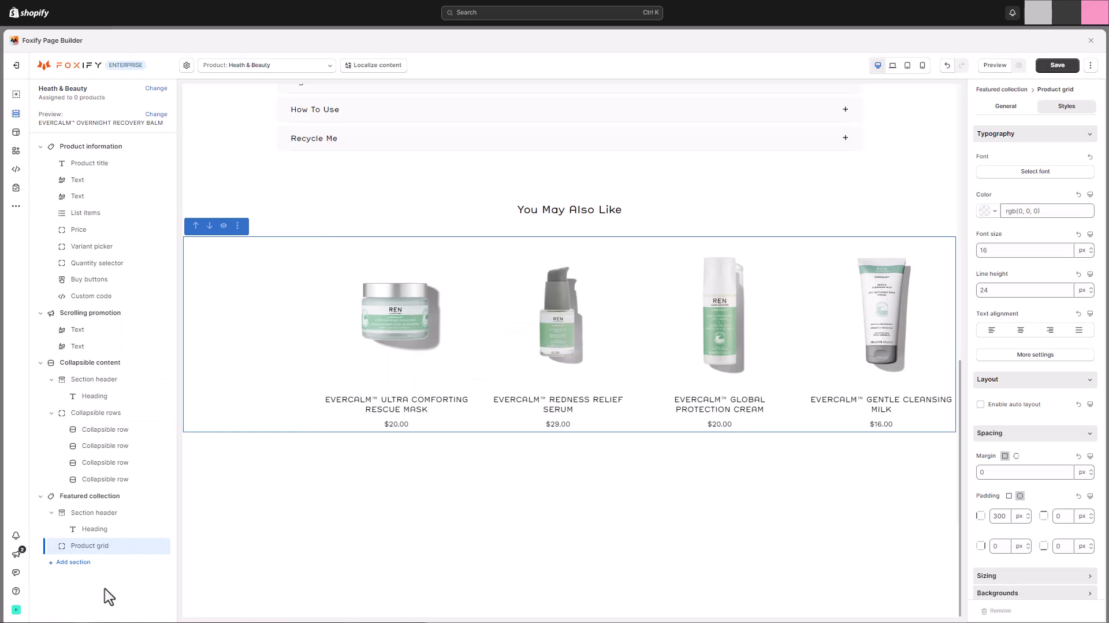
- Add a Yotpo Reviews widget section below the You May Also Like grid
click(73, 562)
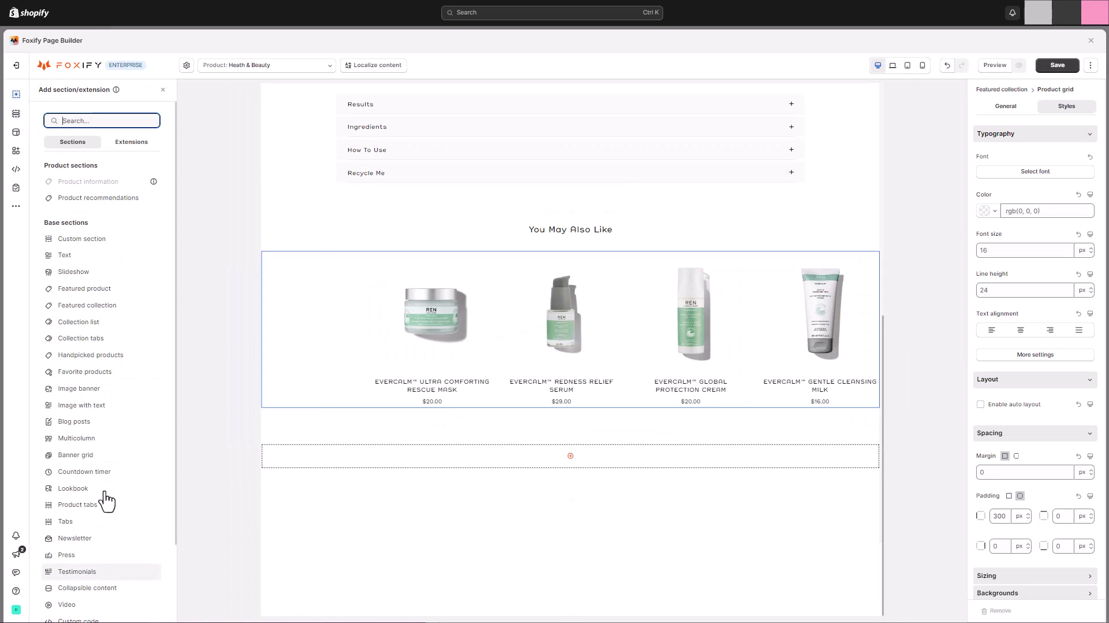
click(126, 144)
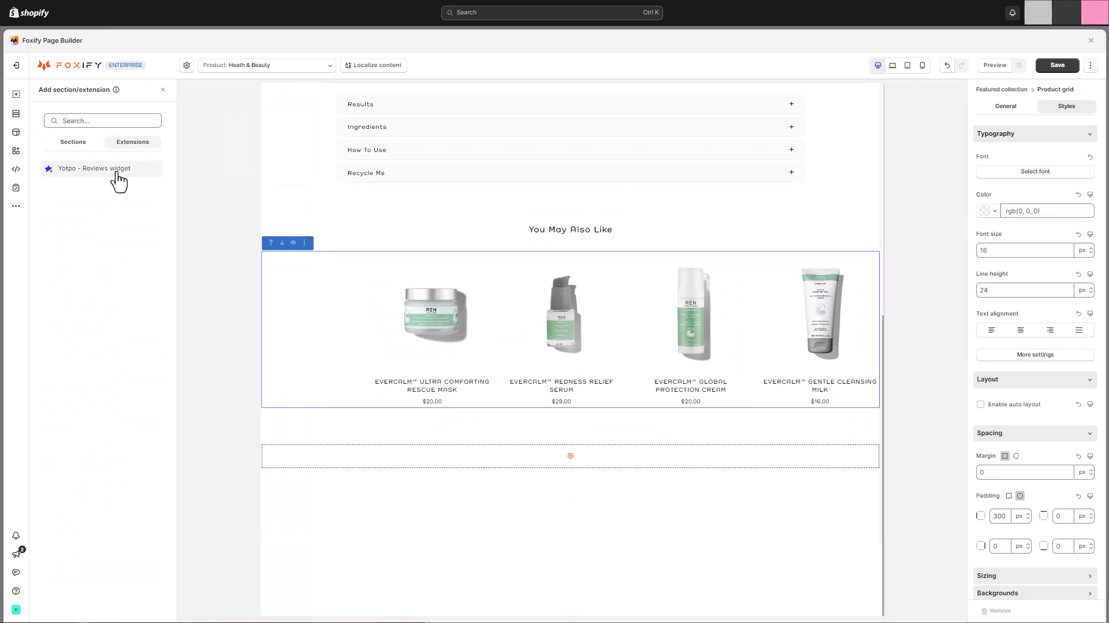
click(119, 169)
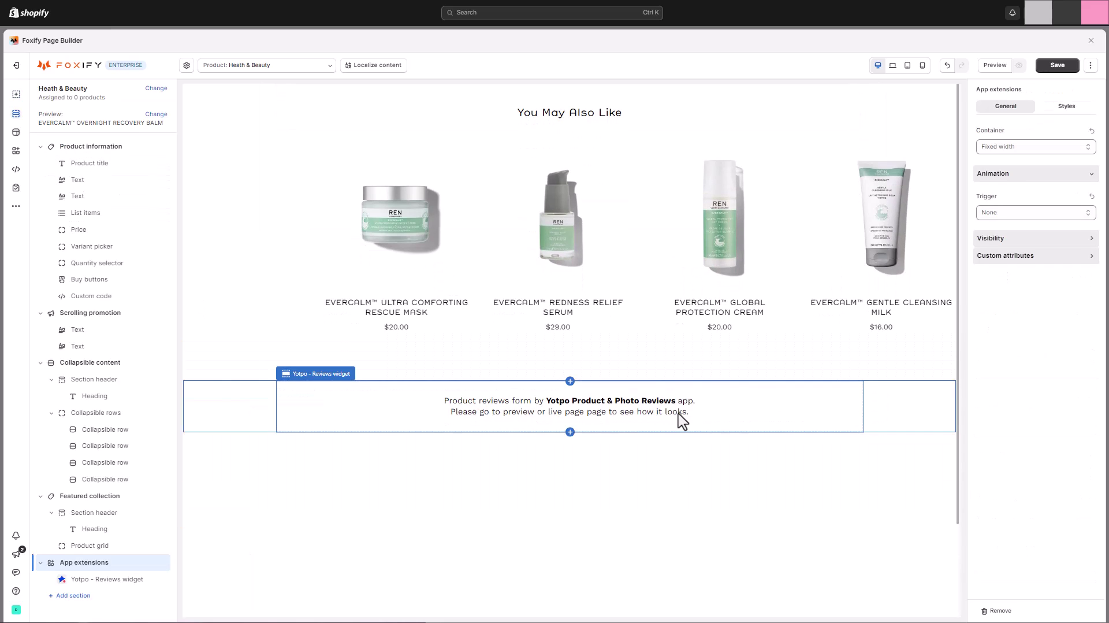
- Add a Yotpo Star rating block to Product information and move it under the product title
scroll(668, 491, up, 15)
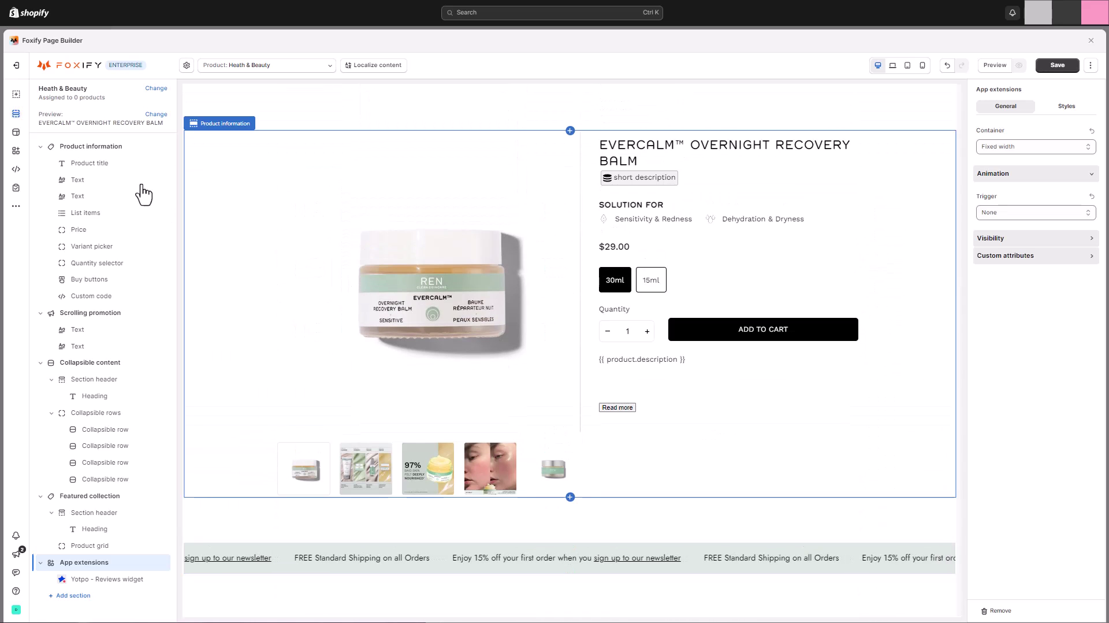
click(162, 147)
click(133, 142)
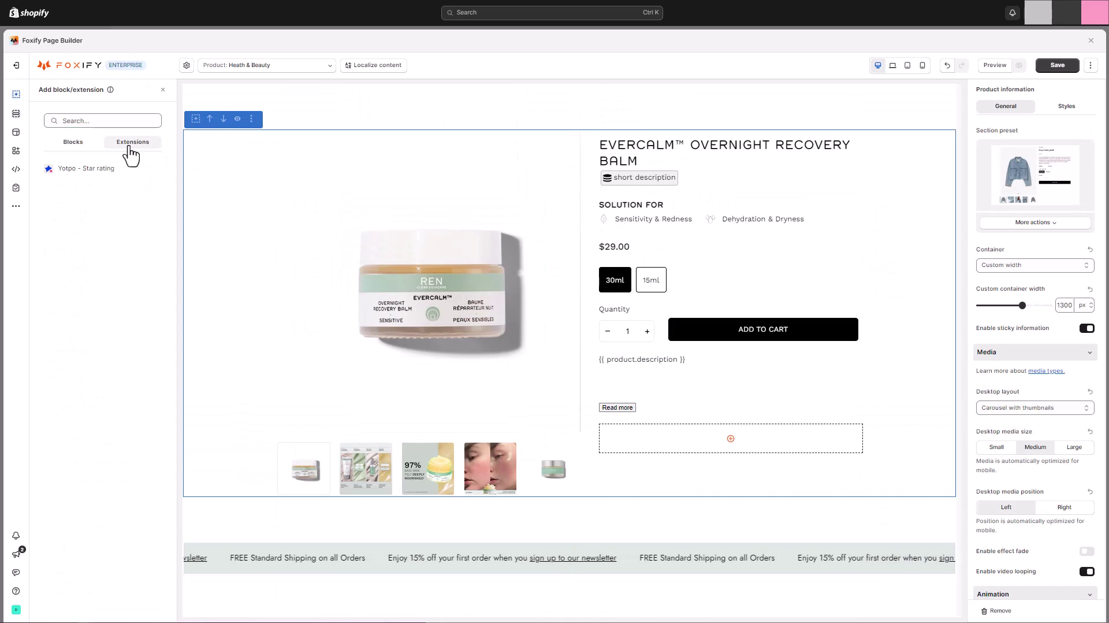
click(119, 169)
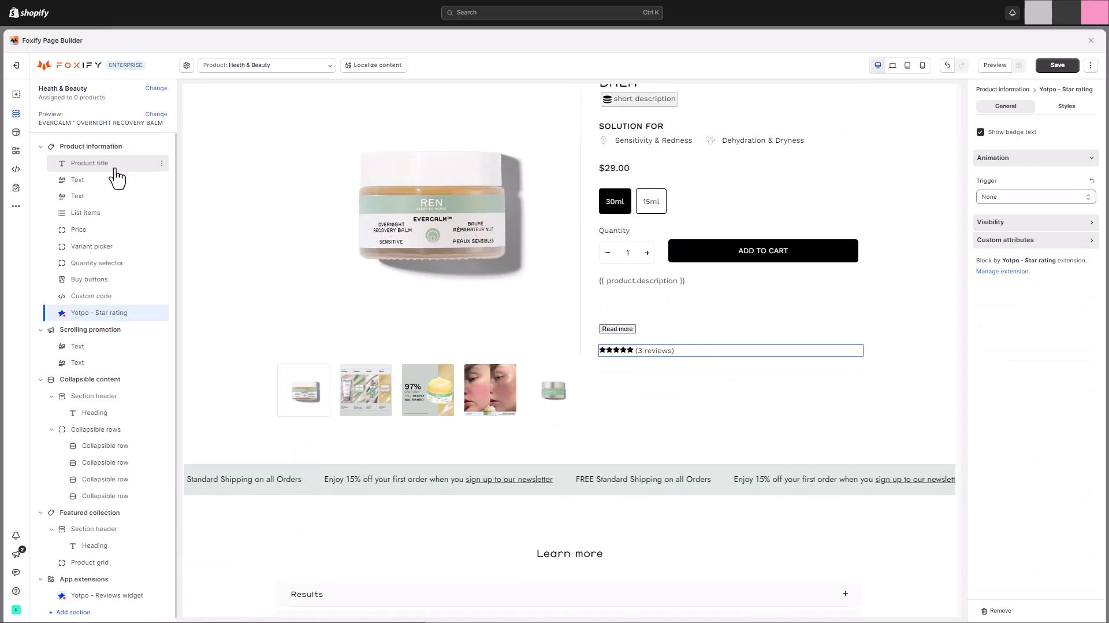
scroll(239, 252, up, 2)
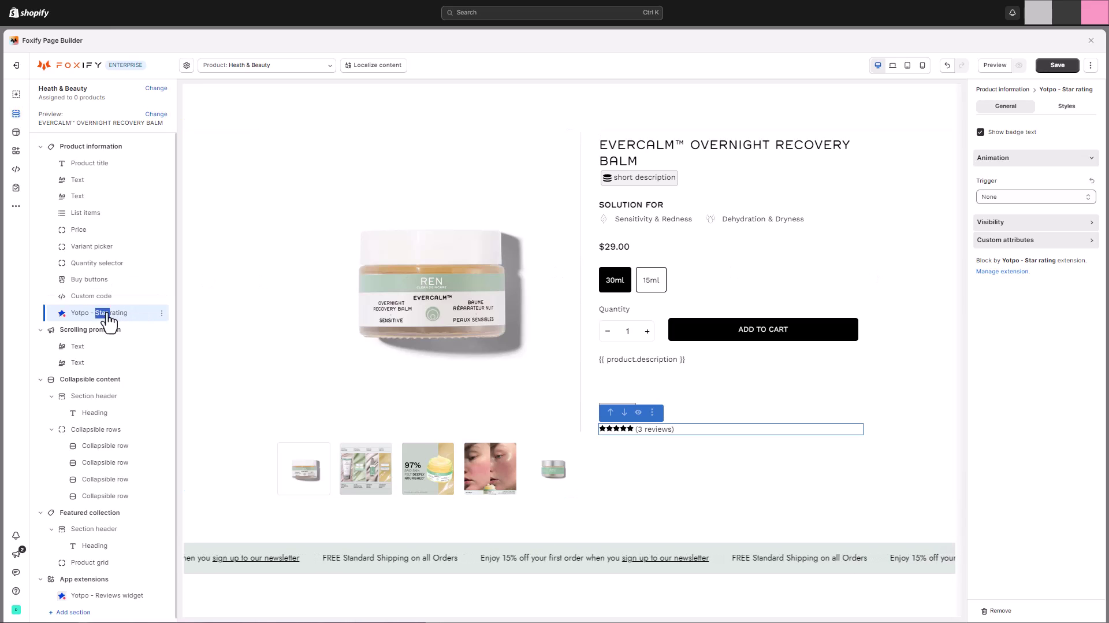
drag(108, 322, 98, 208)
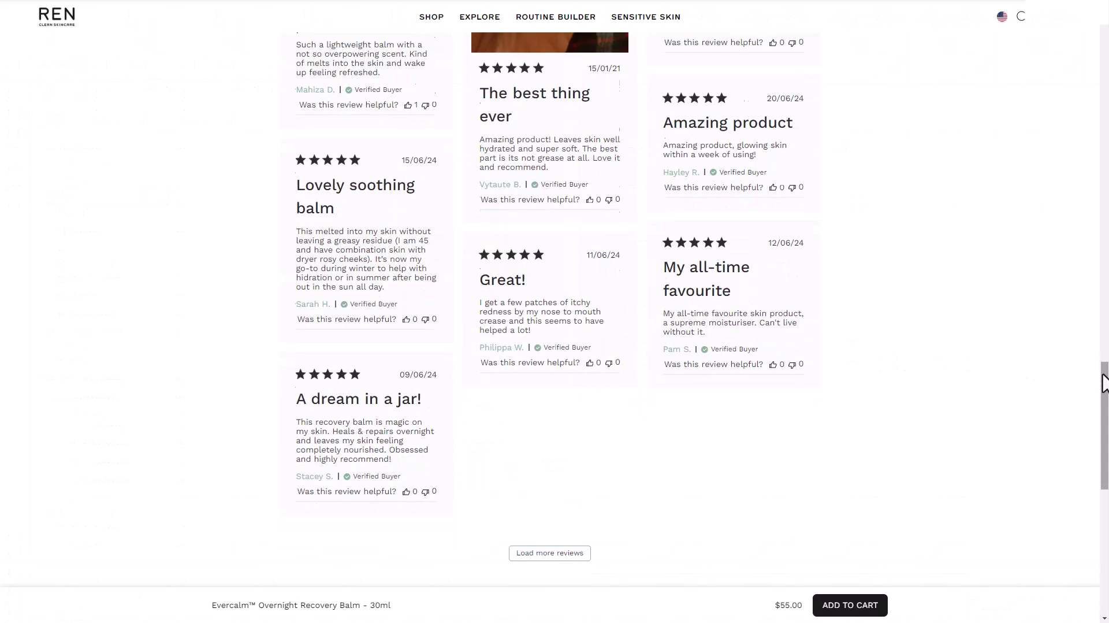
scroll(1104, 383, down, 6)
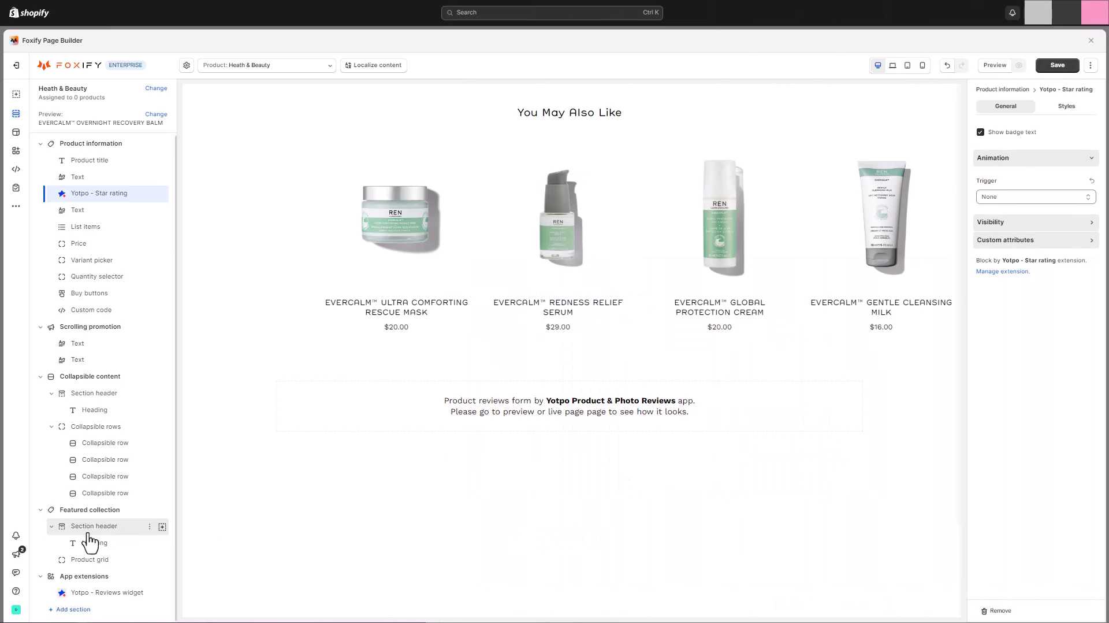
- Add a Blog posts section below the Yotpo reviews widget
click(87, 608)
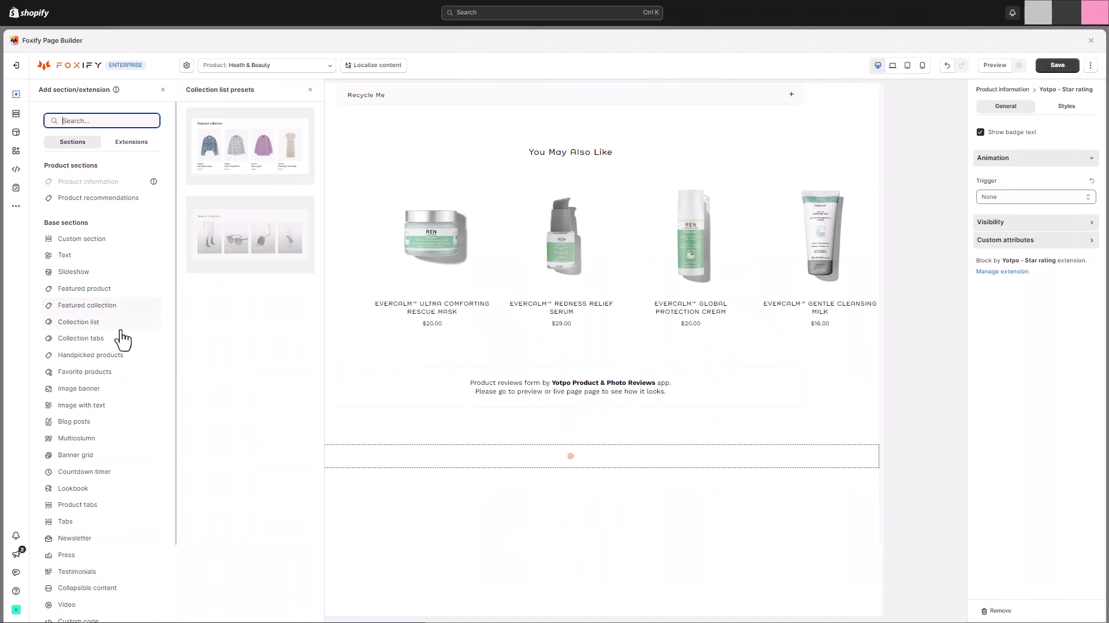
scroll(121, 396, down, 2)
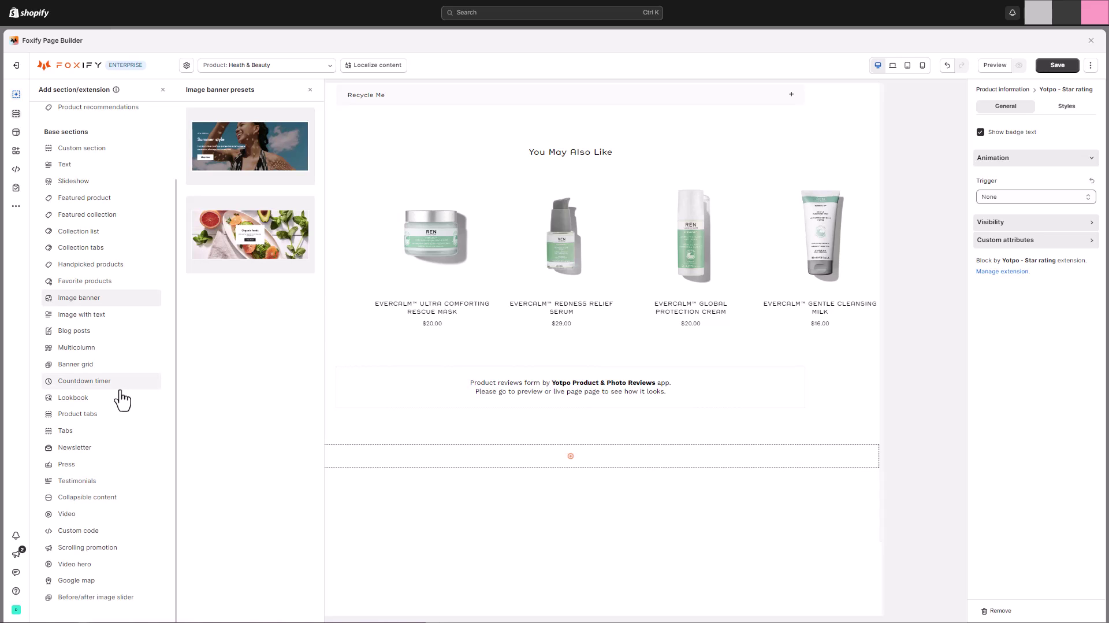
click(133, 330)
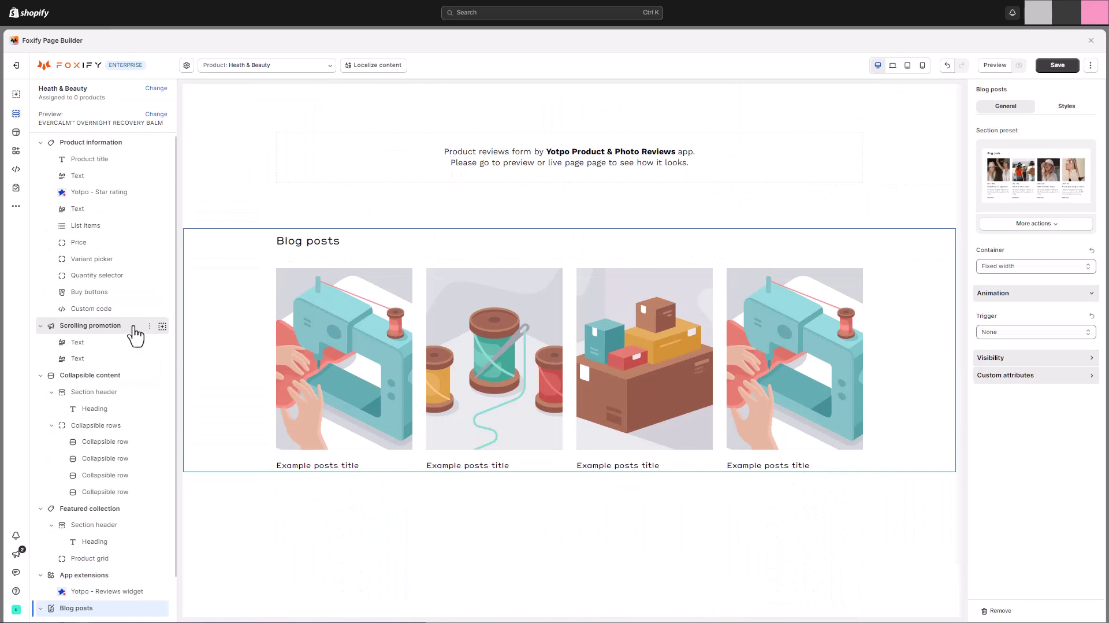
click(128, 359)
- Centre the Blog posts section header and change its heading to 'From the Sensitive Skin Experts'
click(98, 557)
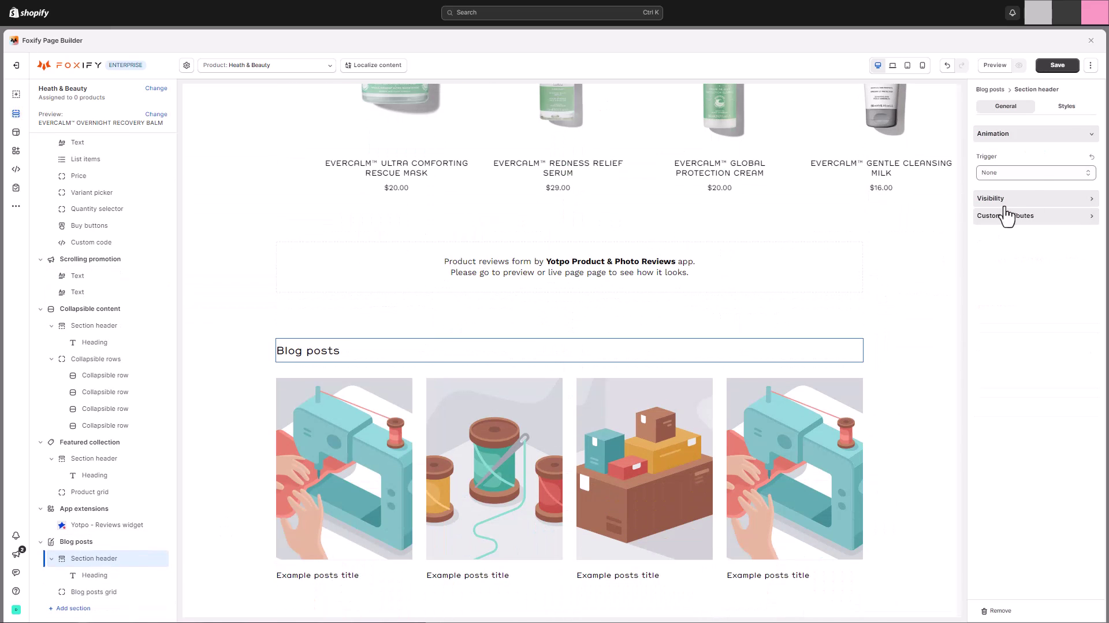
click(1066, 108)
click(1021, 330)
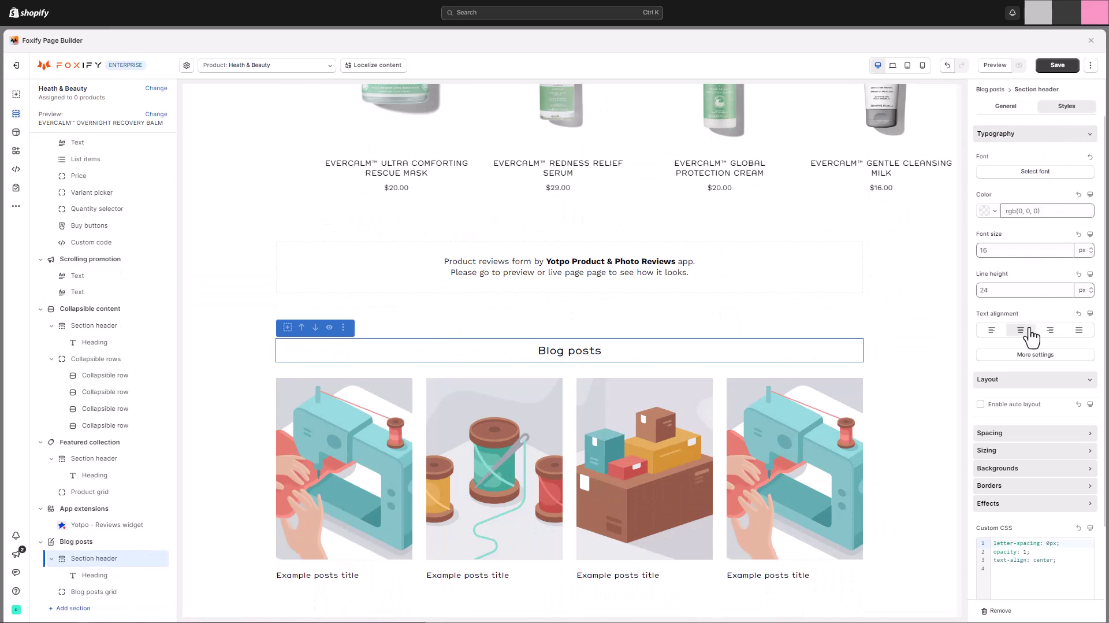
click(766, 351)
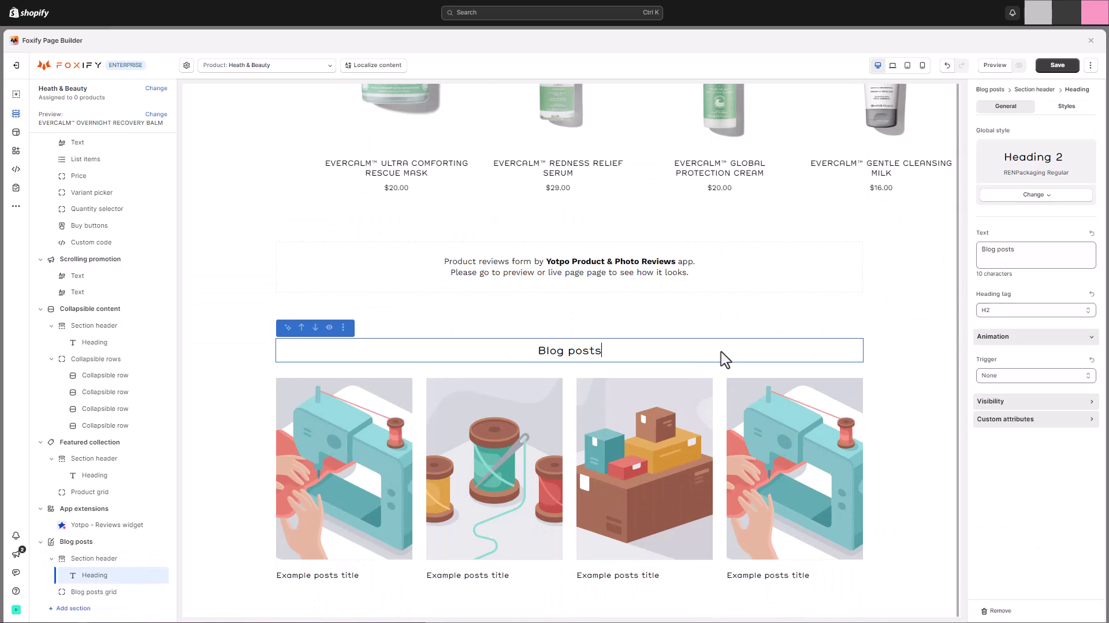
triple_click(1054, 249)
text(From the Sensitive Skin Experts)
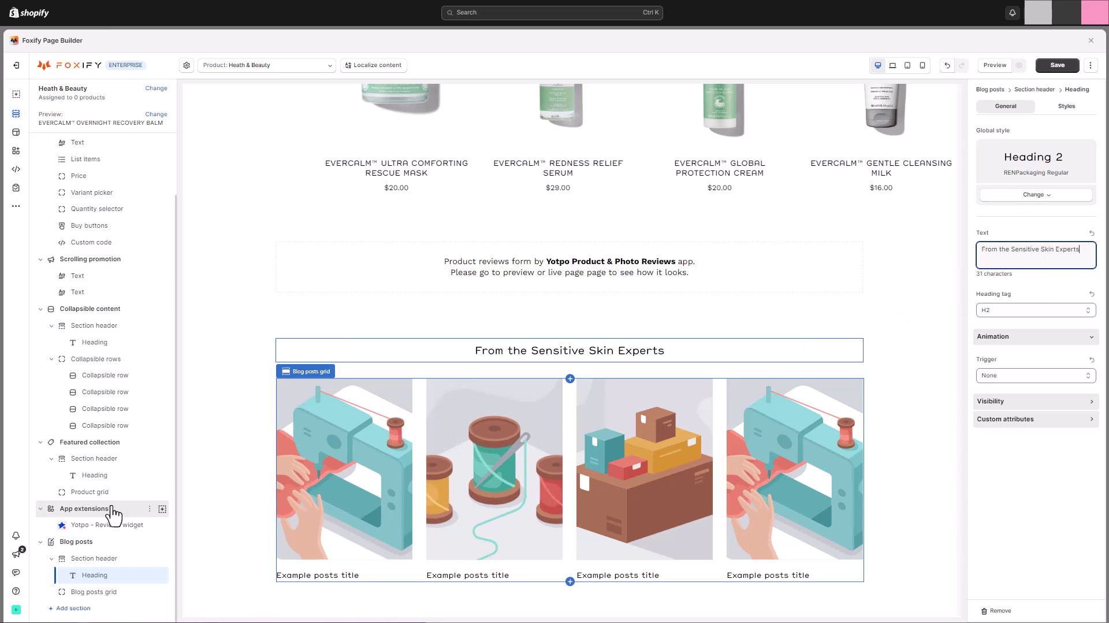
- Set the blog posts grid to pull posts from the Ren skincare blog
click(110, 593)
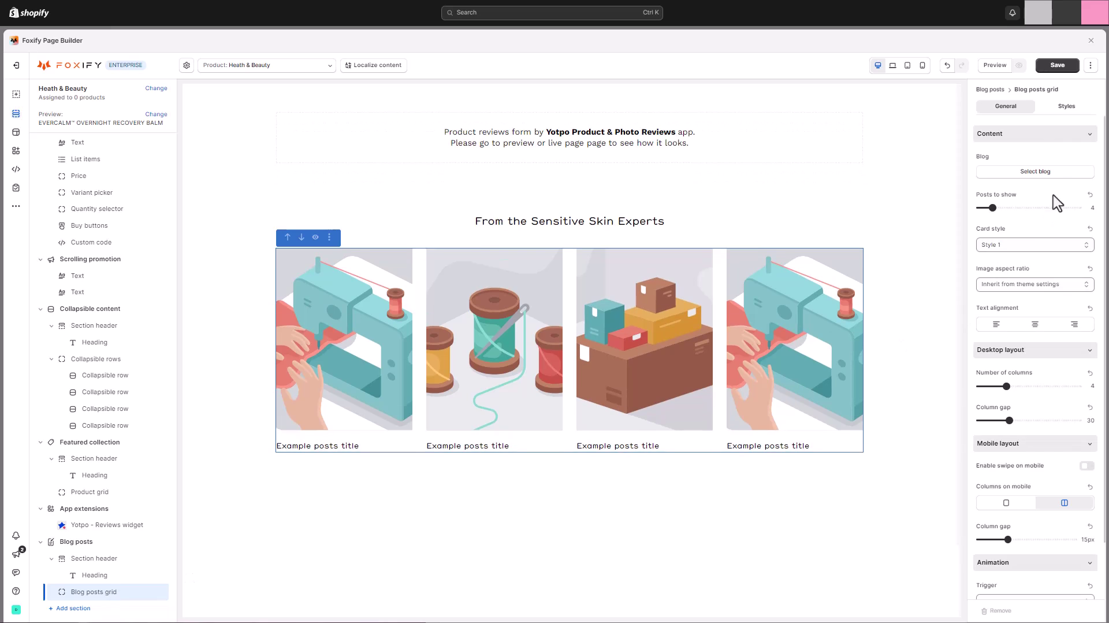
click(1060, 176)
click(1054, 189)
click(1081, 608)
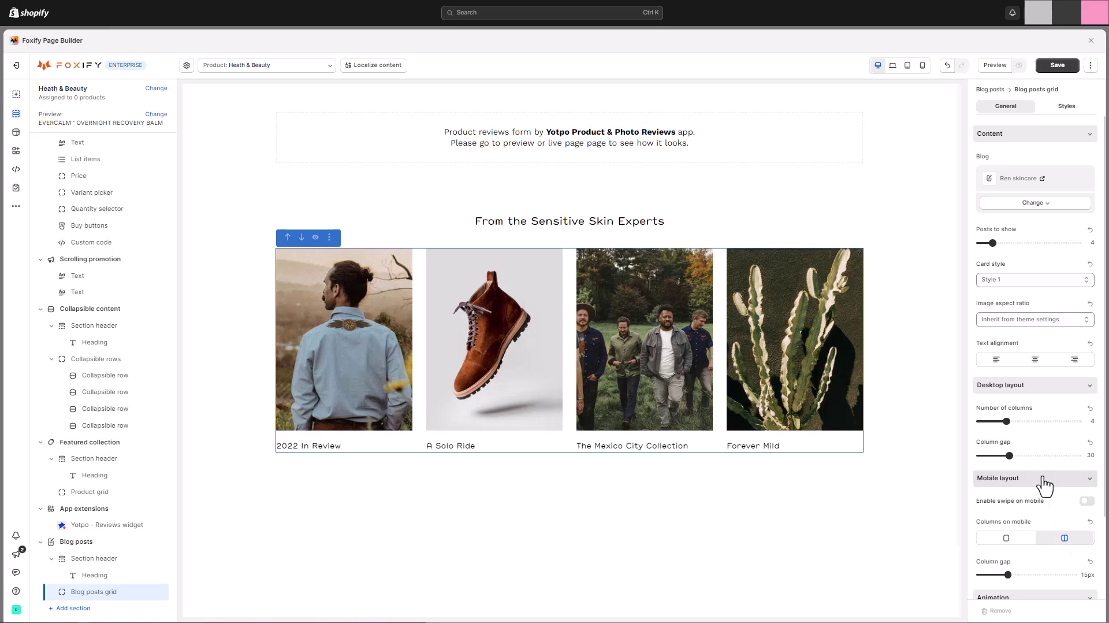
scroll(1044, 484, down, 2)
scroll(1044, 484, up, 2)
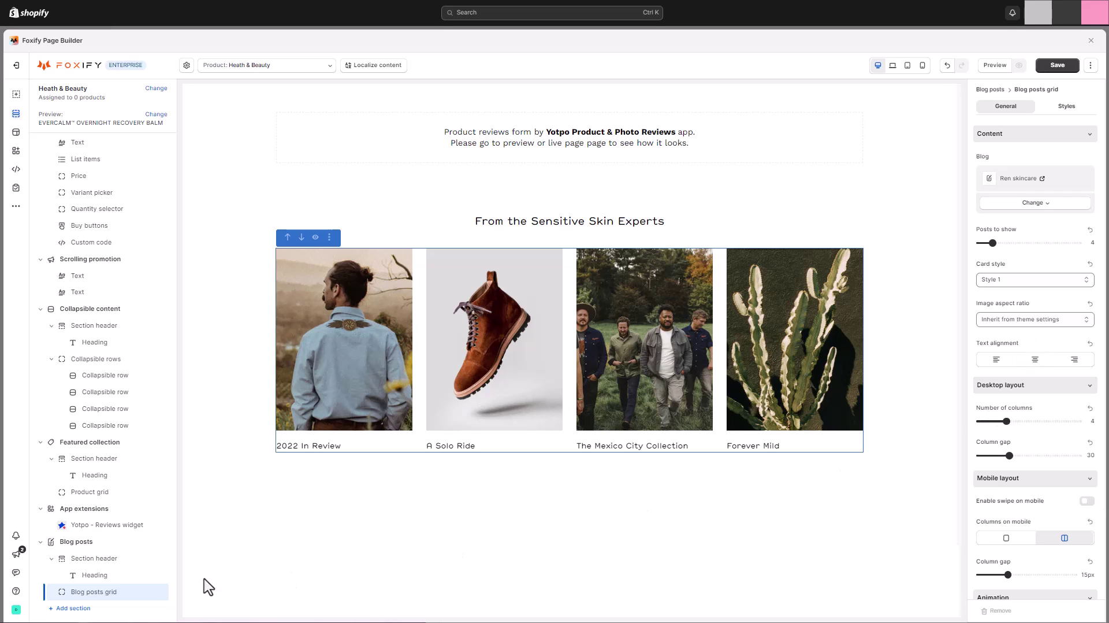
- Switch the blog cards to Style 2 and narrow the column gap to 20
click(1025, 278)
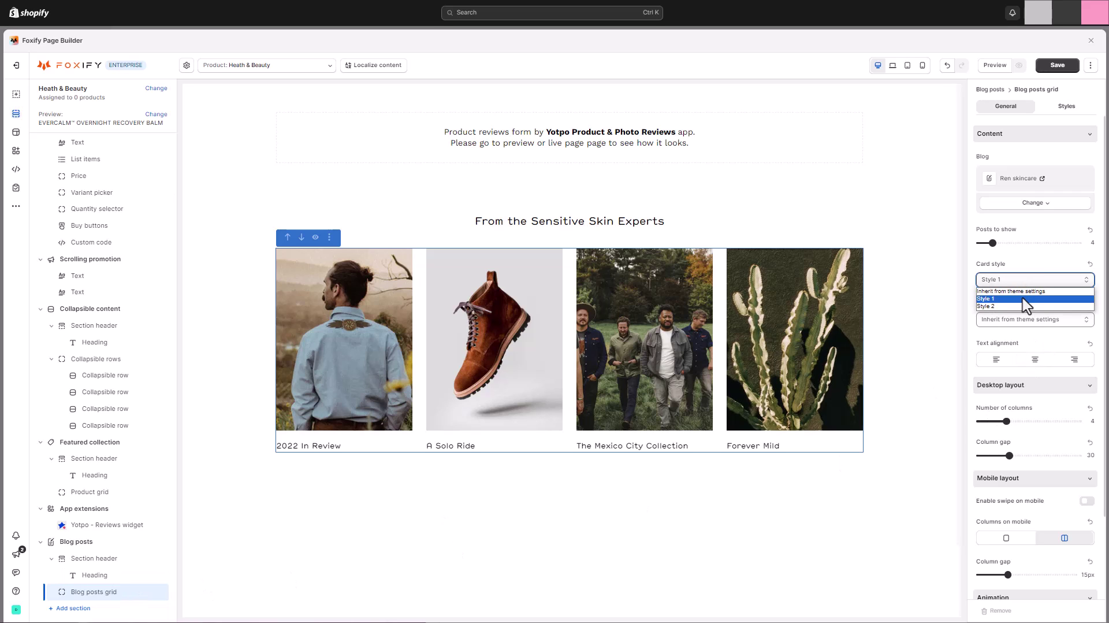
click(1019, 306)
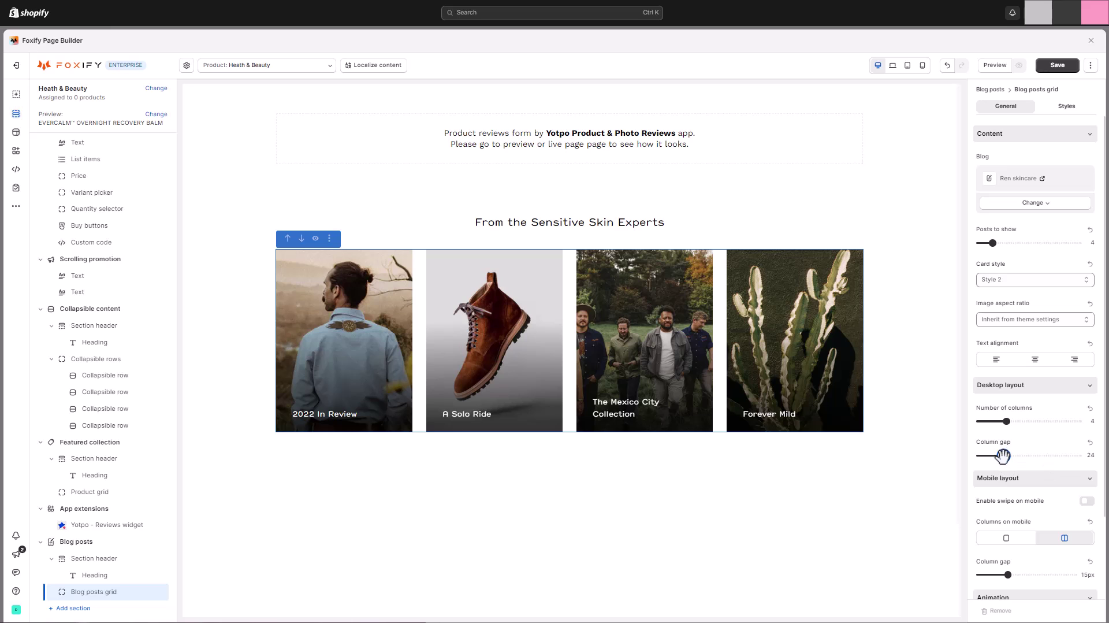
drag(1002, 455, 998, 455)
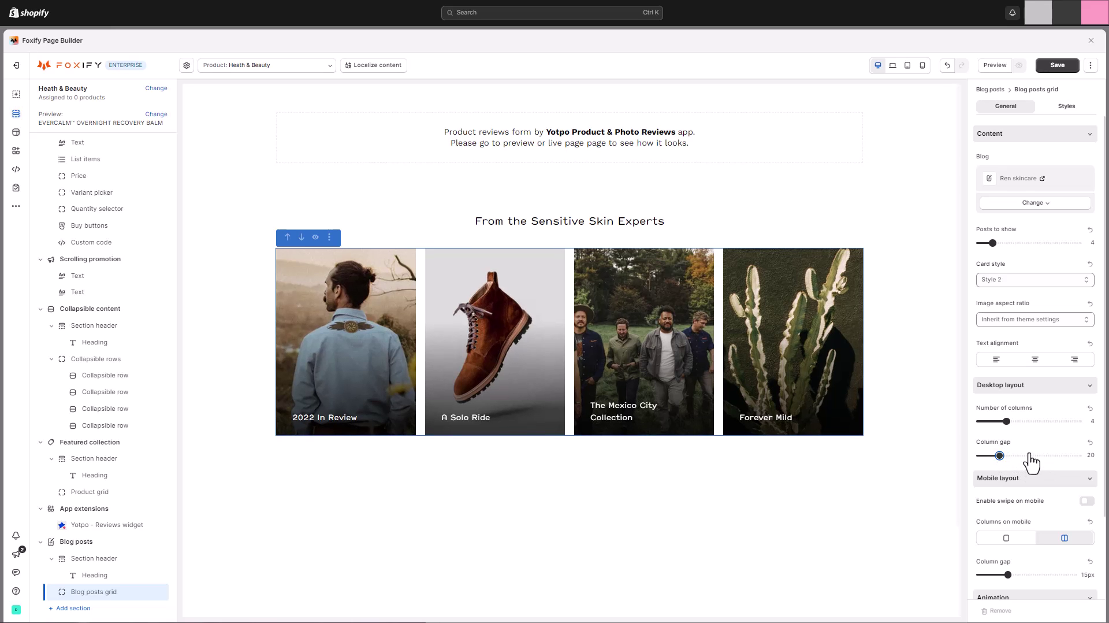
click(222, 249)
click(17, 206)
click(74, 208)
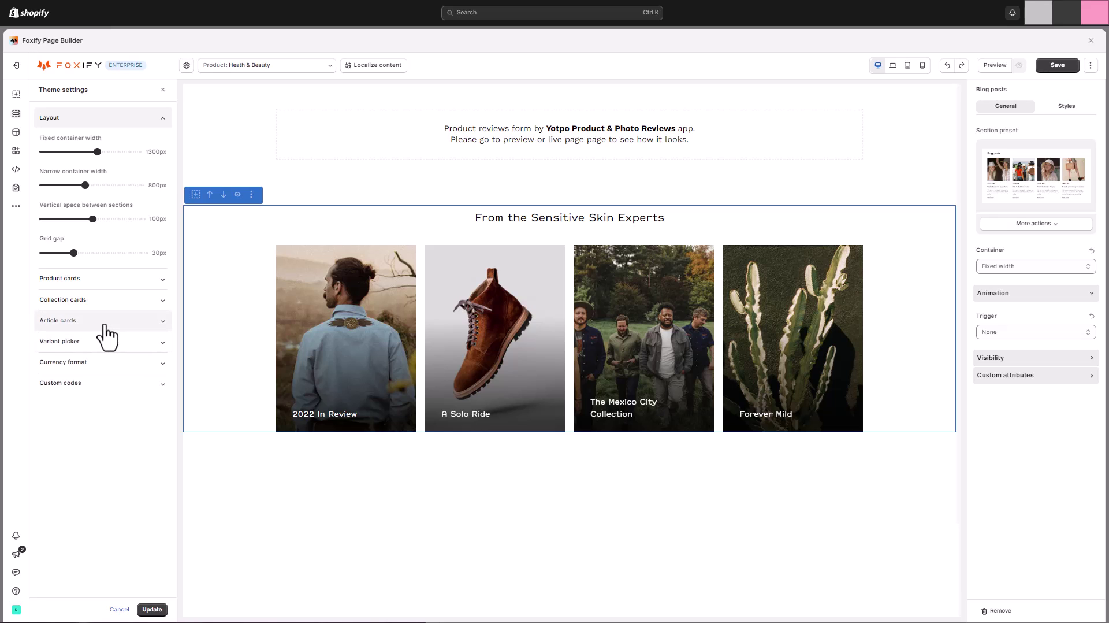
- Give theme article cards an 8 px corner radius and apply the update
click(104, 322)
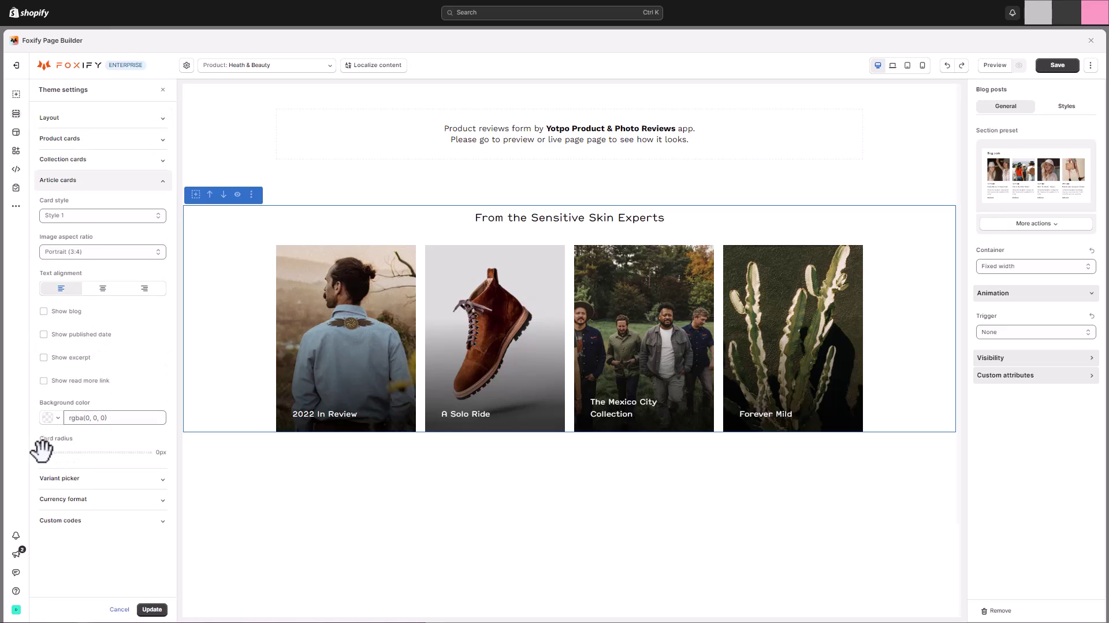
drag(42, 452, 61, 453)
click(152, 610)
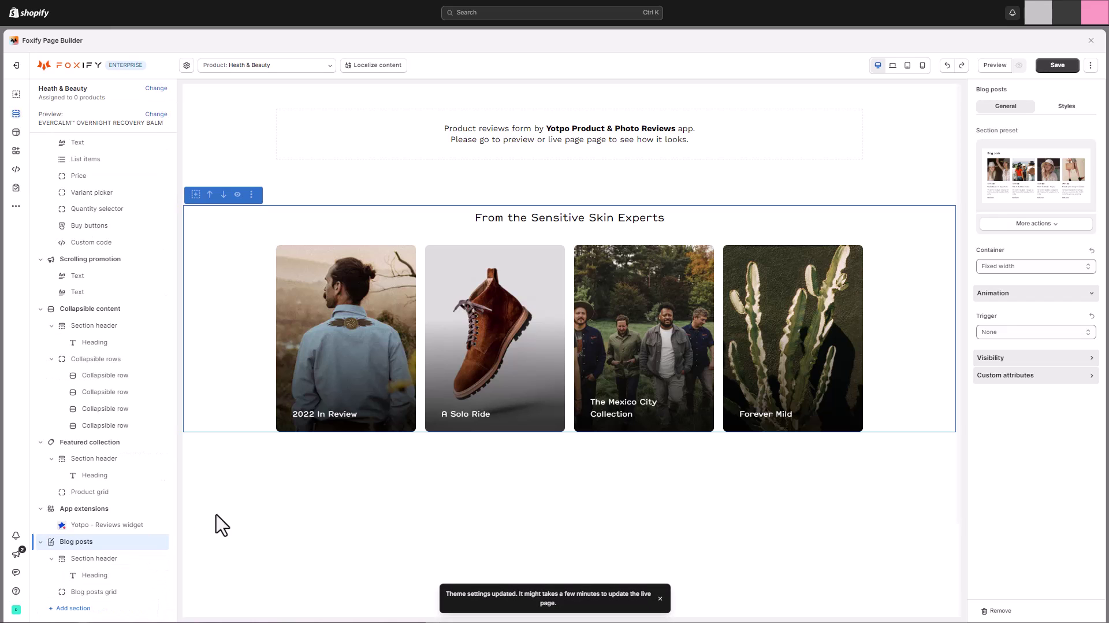
- Find FOX - Sticky Add To Cart in the app extensions, install it, and close the dialogs
scroll(295, 493, up, 10)
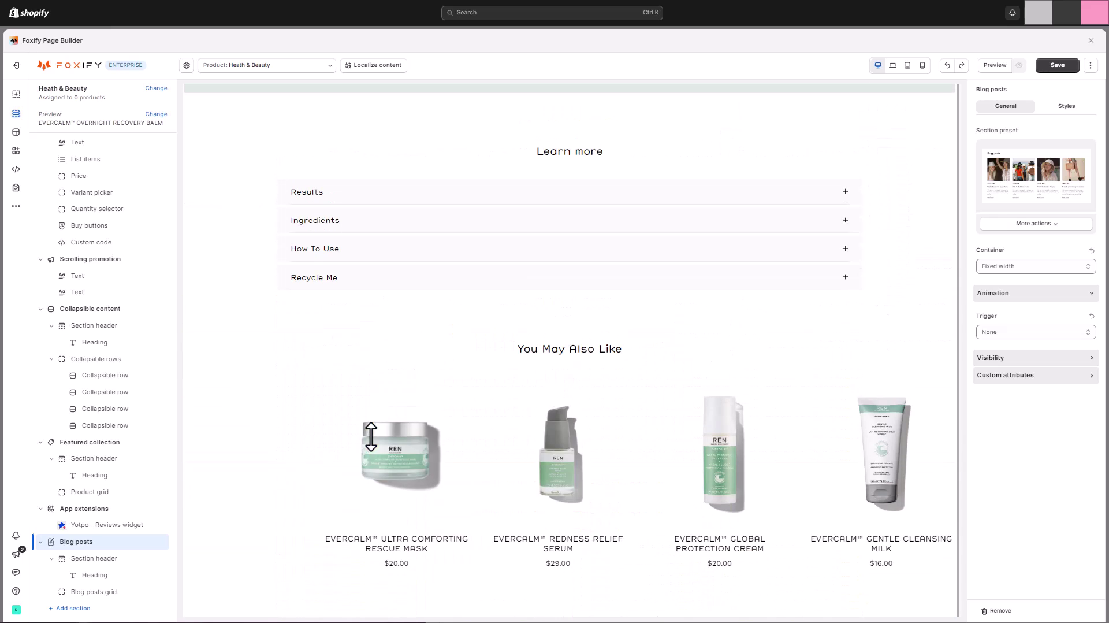
scroll(287, 477, up, 8)
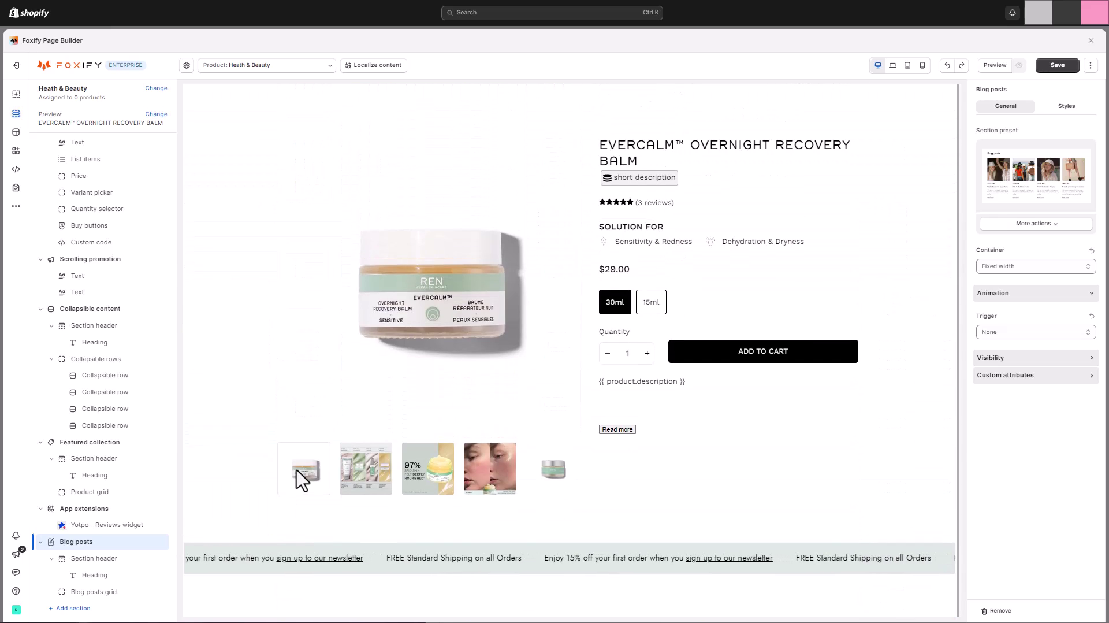
scroll(297, 470, down, 1)
scroll(302, 480, up, 1)
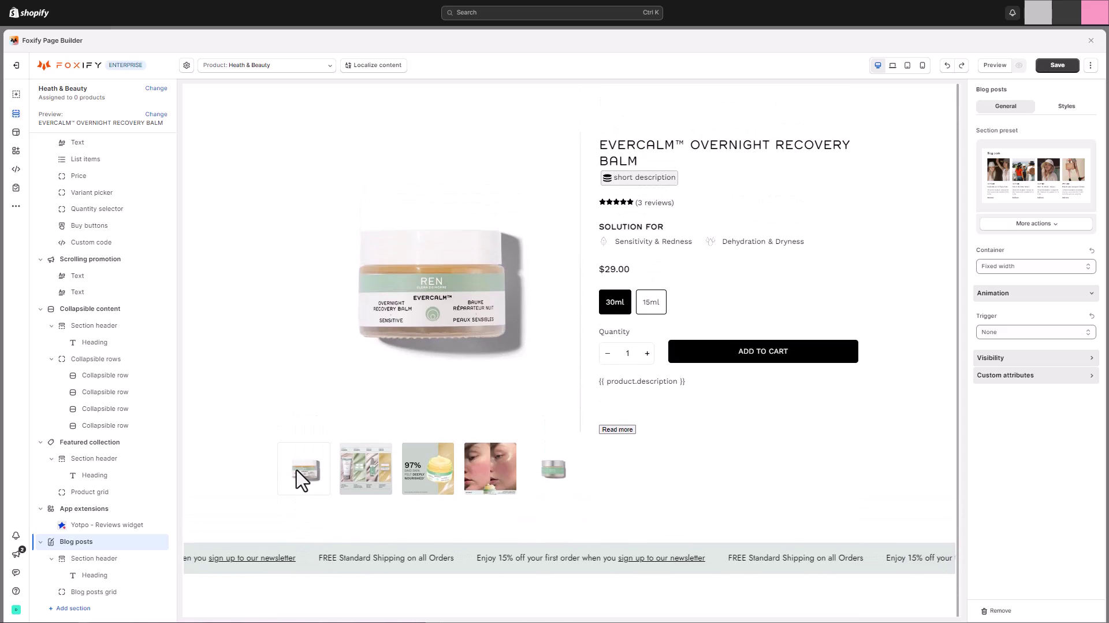
click(16, 151)
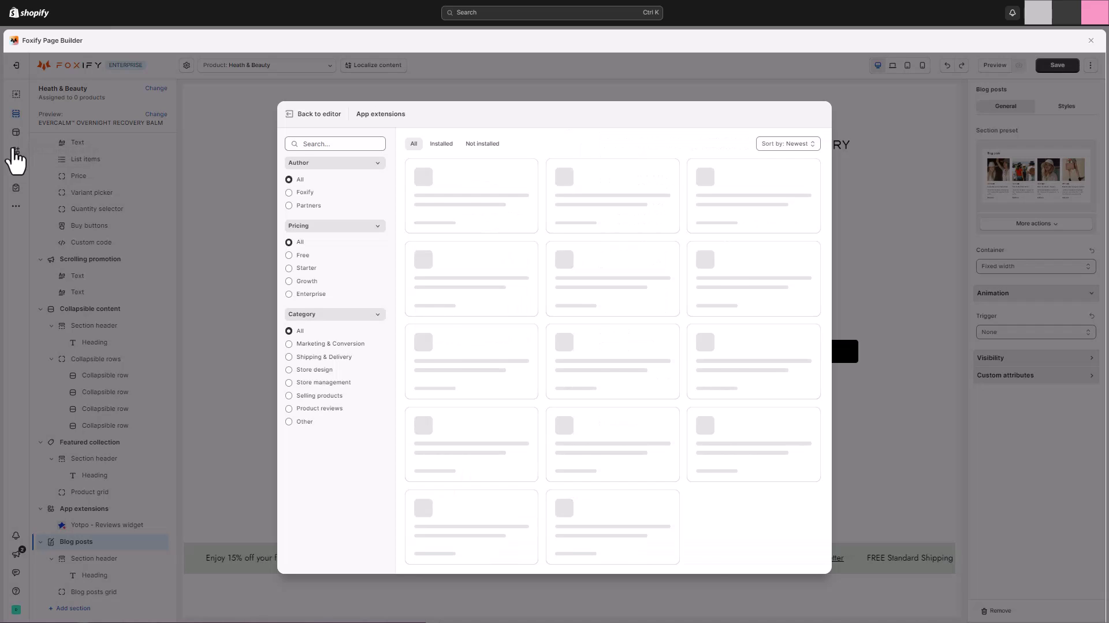
click(348, 108)
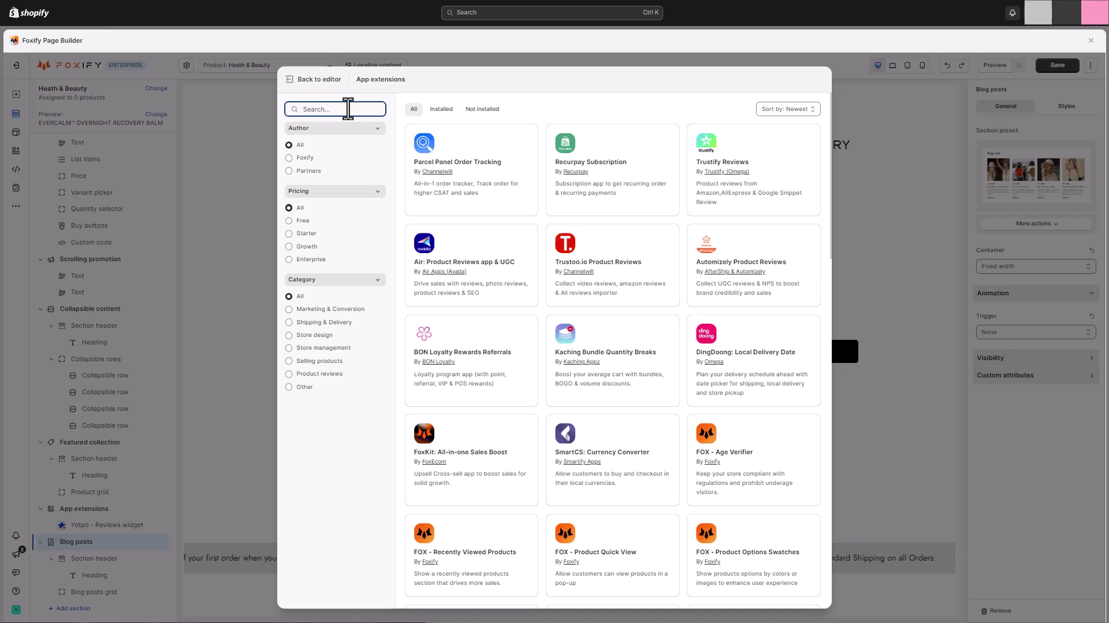
text(stick)
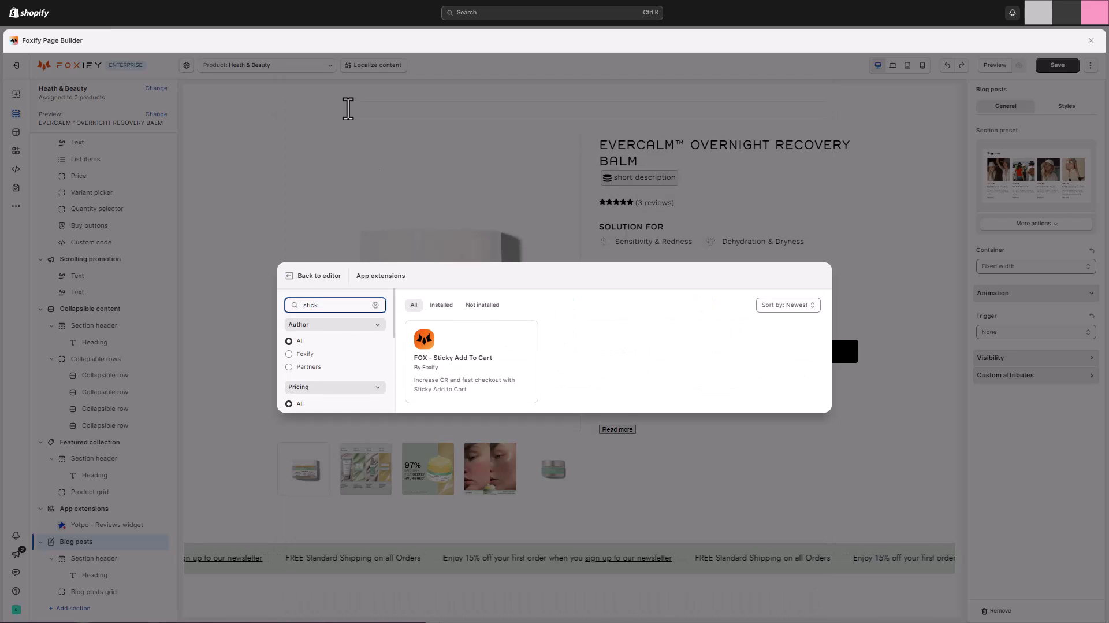
click(465, 354)
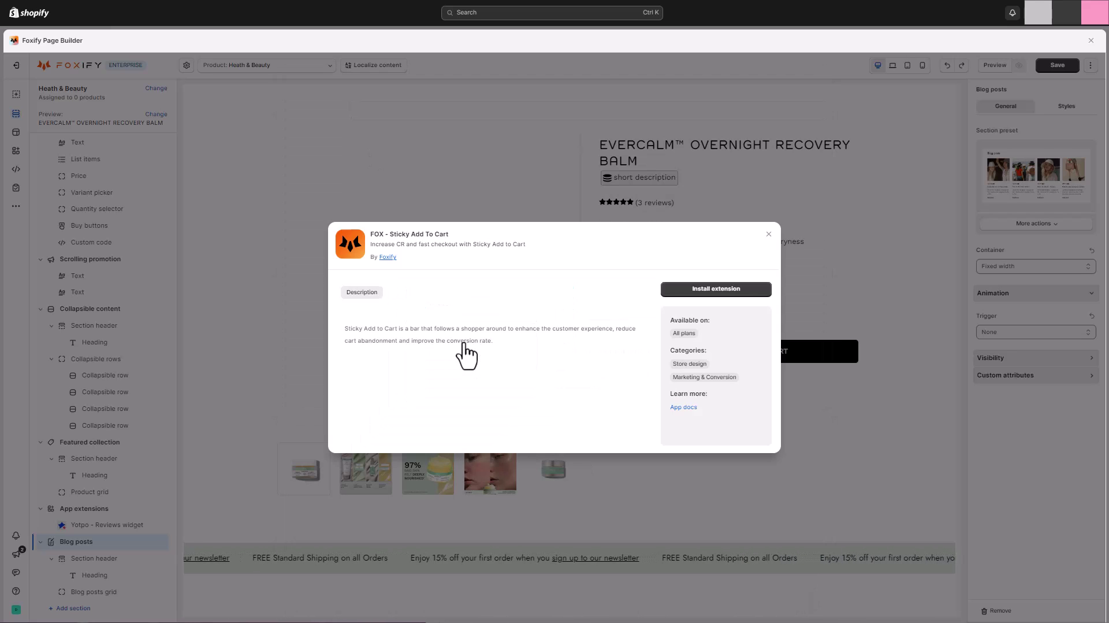
click(721, 288)
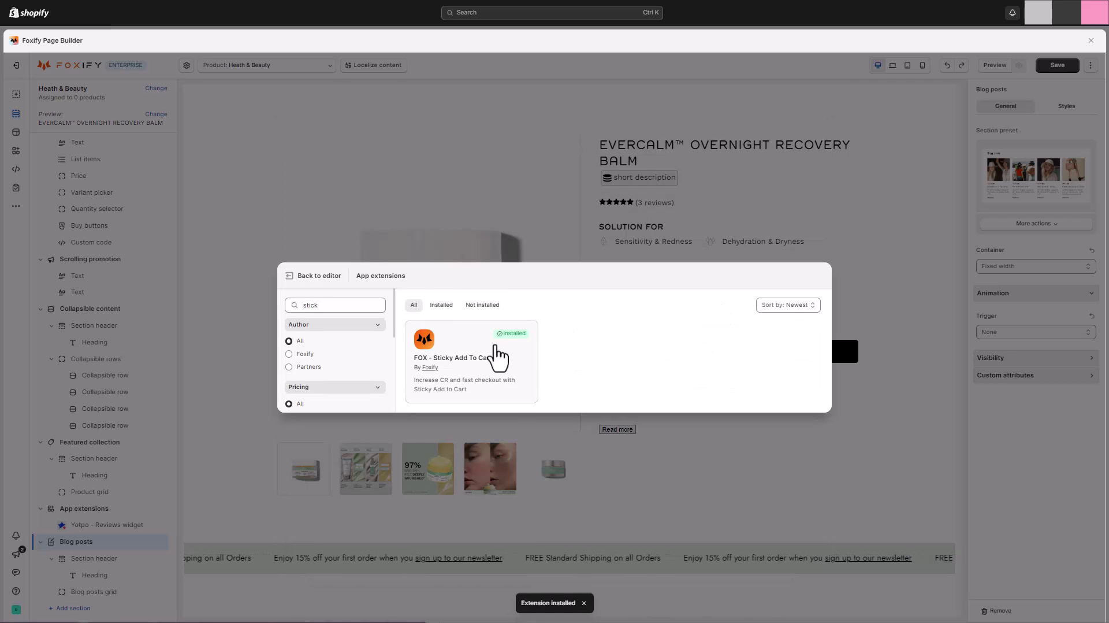
click(497, 357)
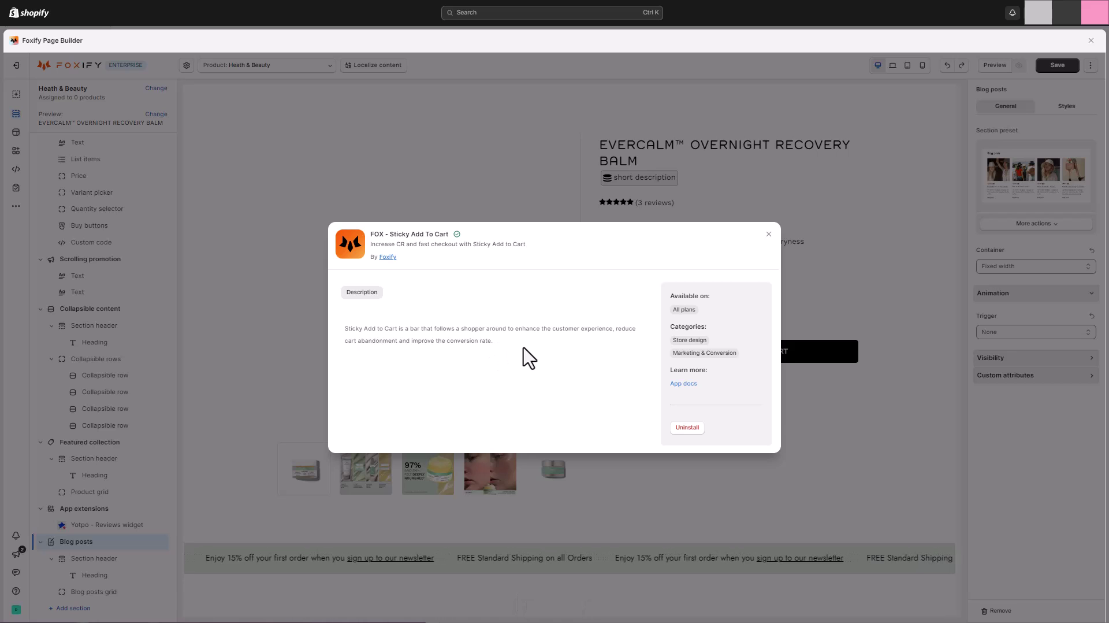
click(854, 340)
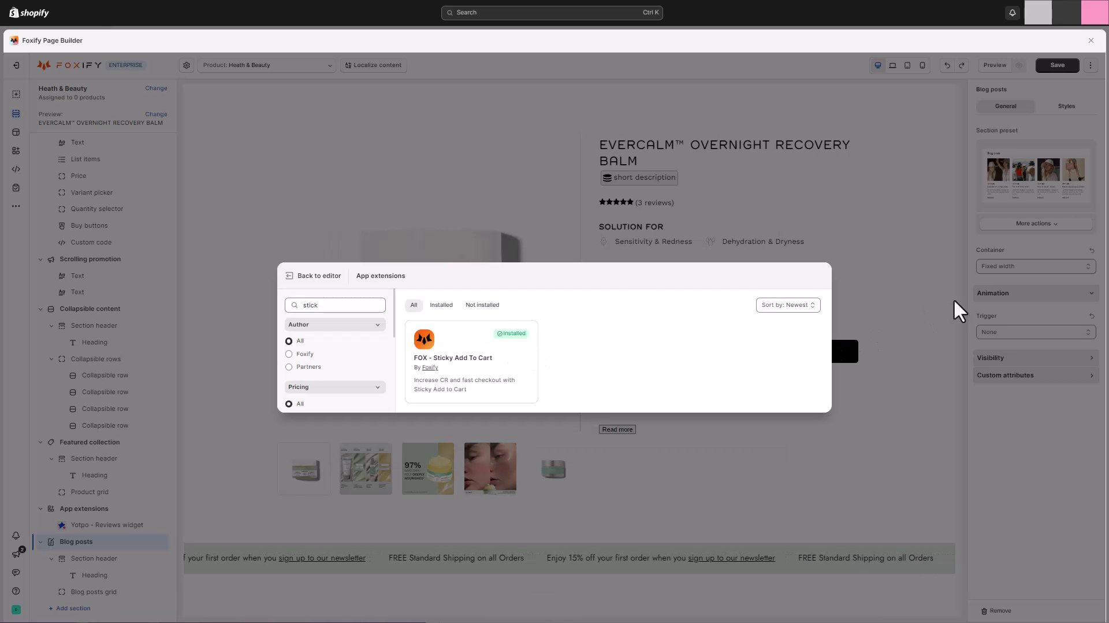
click(886, 309)
- Add a Sticky Add to Cart extension block to the Product information section
scroll(81, 200, up, 3)
click(110, 152)
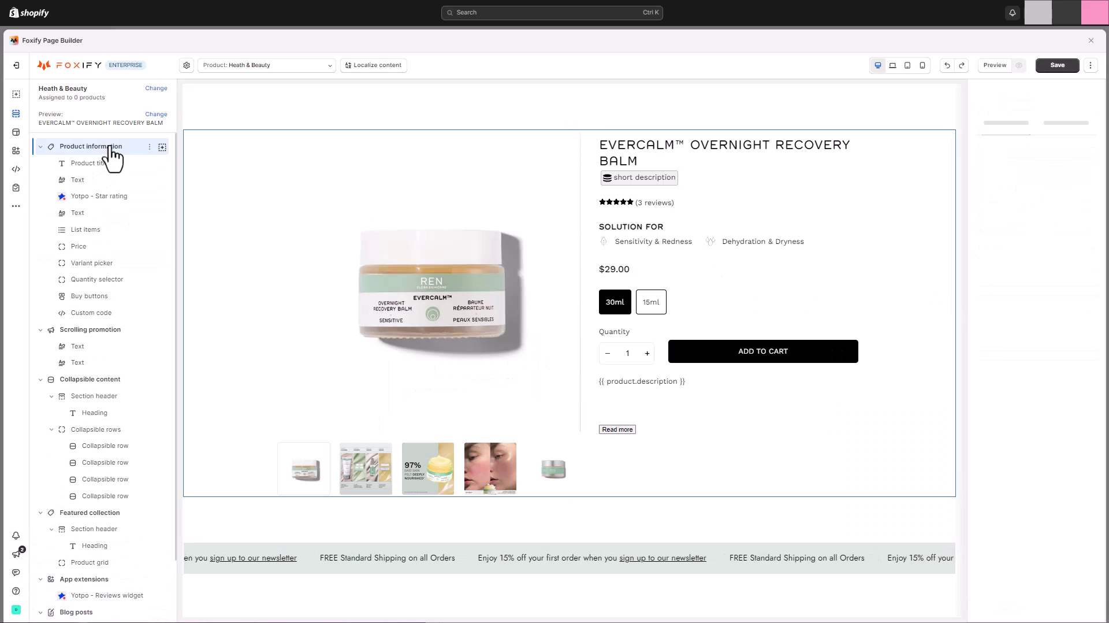
click(164, 149)
click(136, 143)
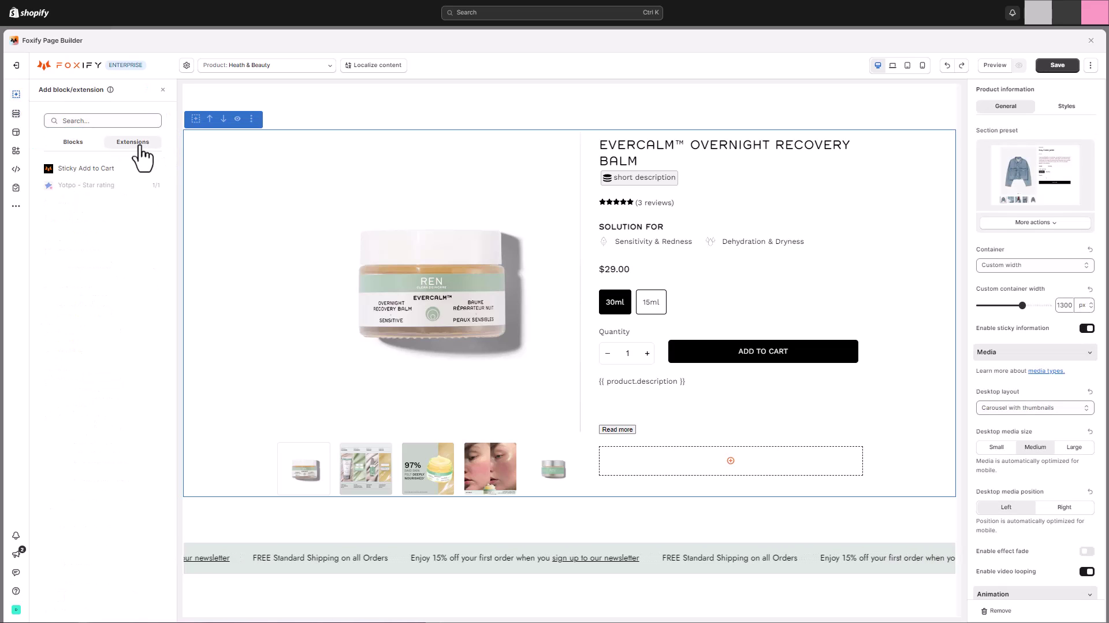
click(109, 170)
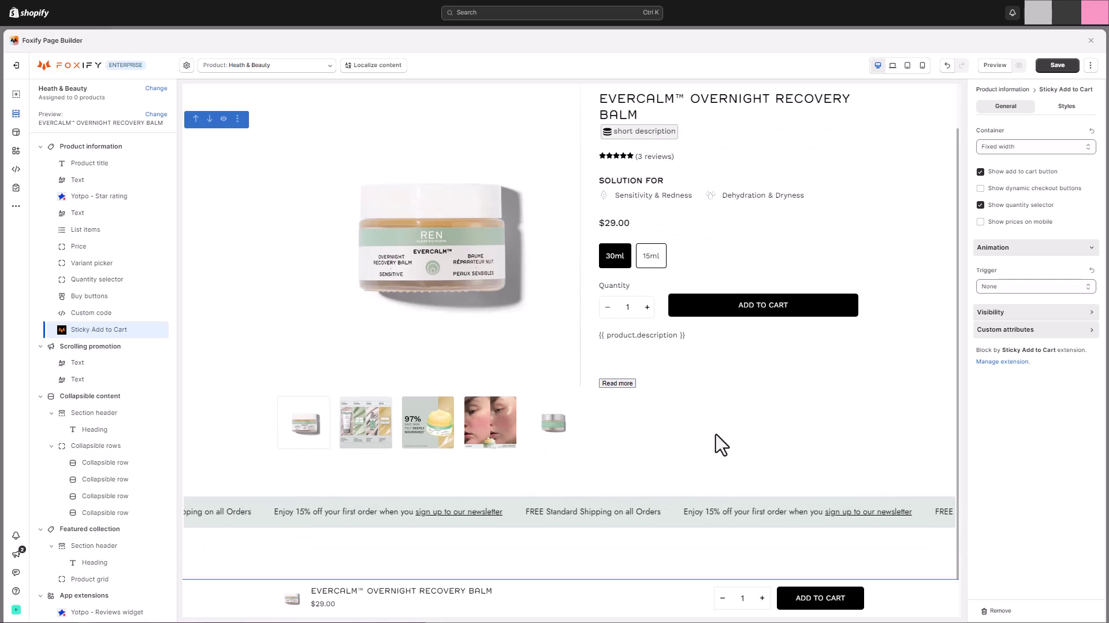
scroll(745, 446, down, 5)
scroll(750, 445, down, 5)
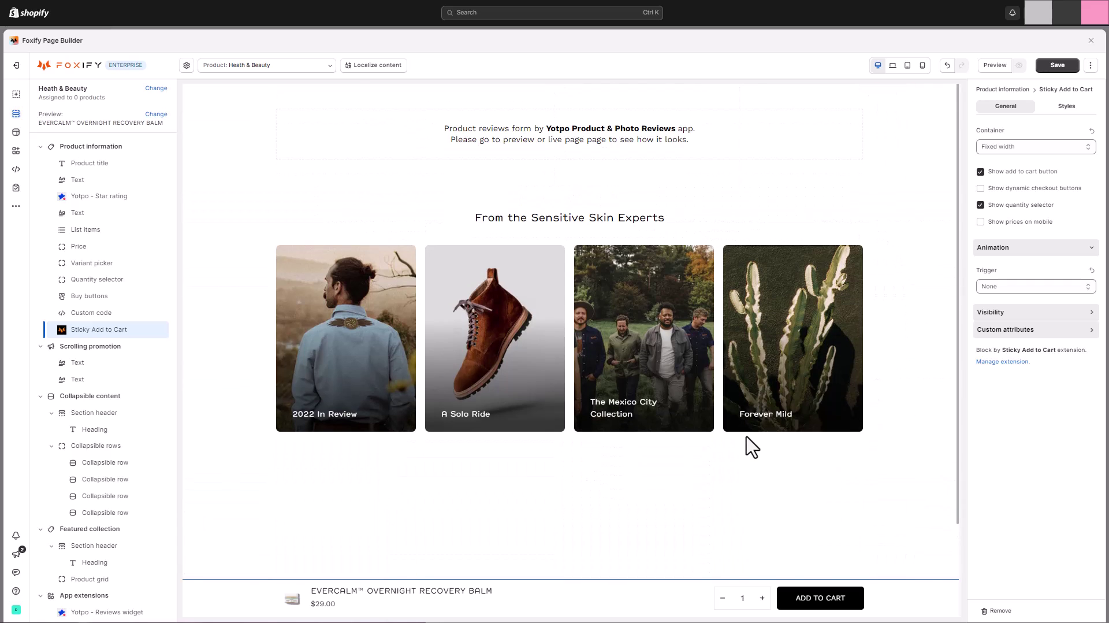
scroll(751, 446, up, 3)
scroll(751, 446, up, 6)
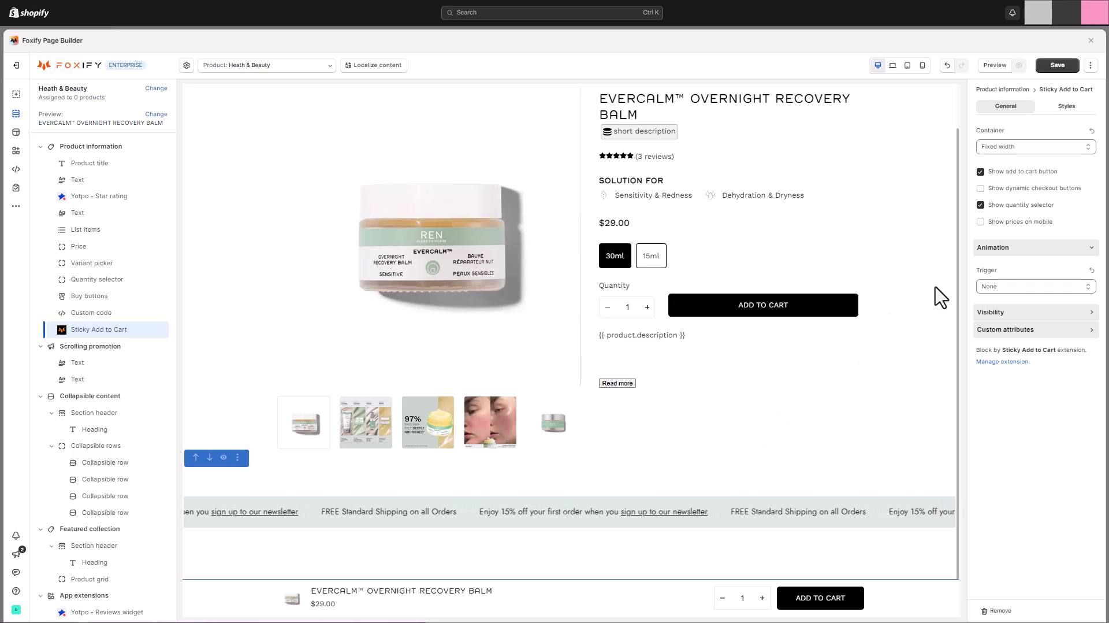
- Turn off Show quantity selector on the Sticky Add to Cart bar
click(1020, 207)
scroll(808, 341, down, 12)
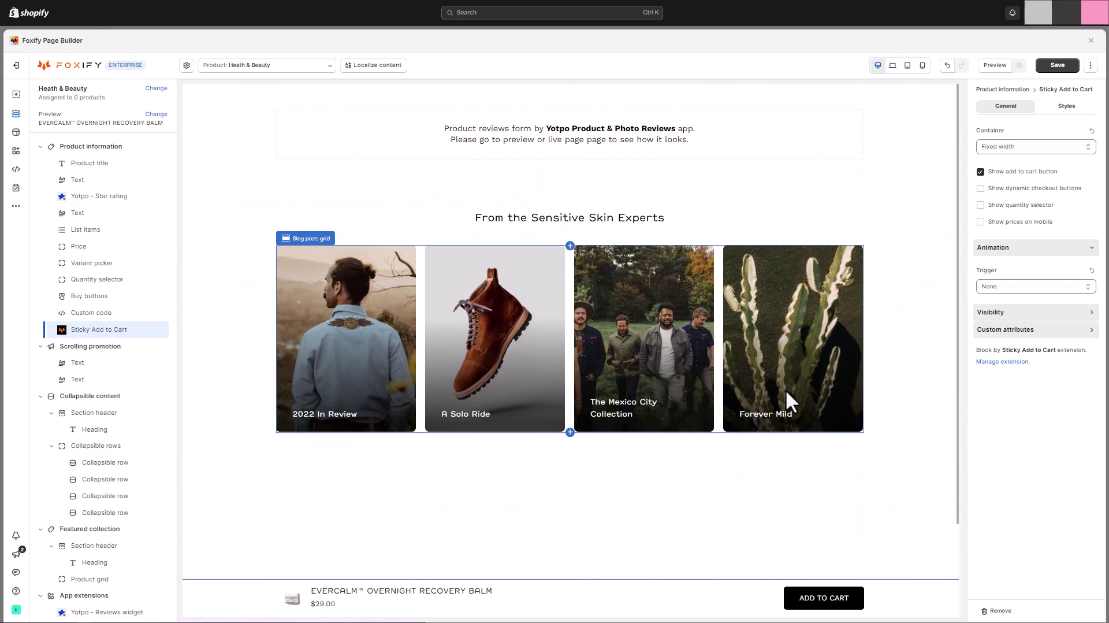
scroll(786, 389, up, 1)
scroll(879, 361, up, 10)
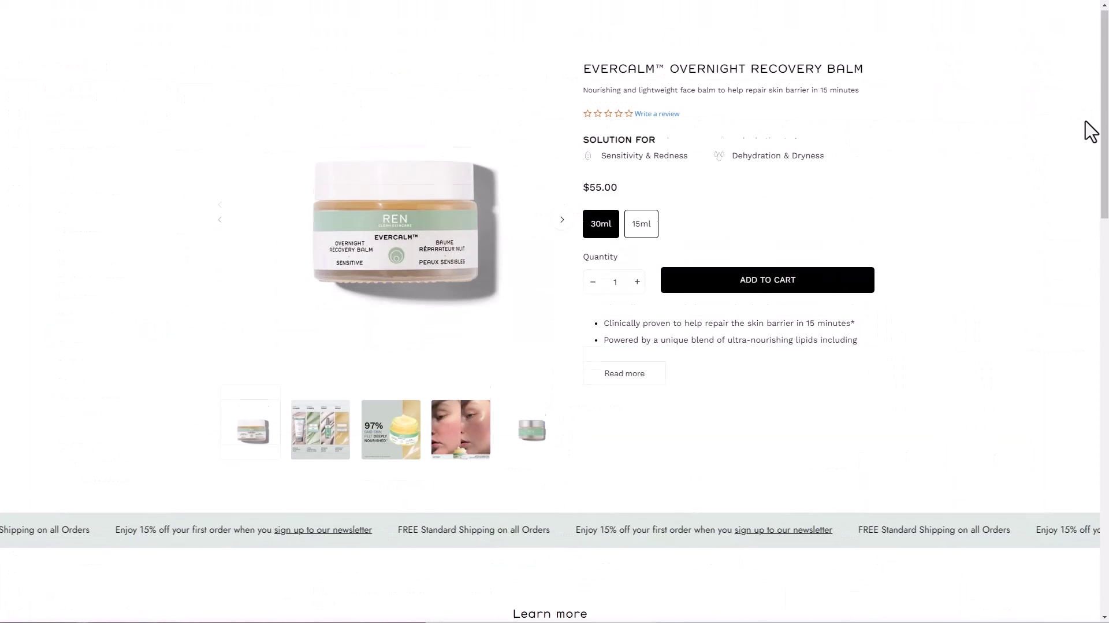
scroll(1090, 132, down, 12)
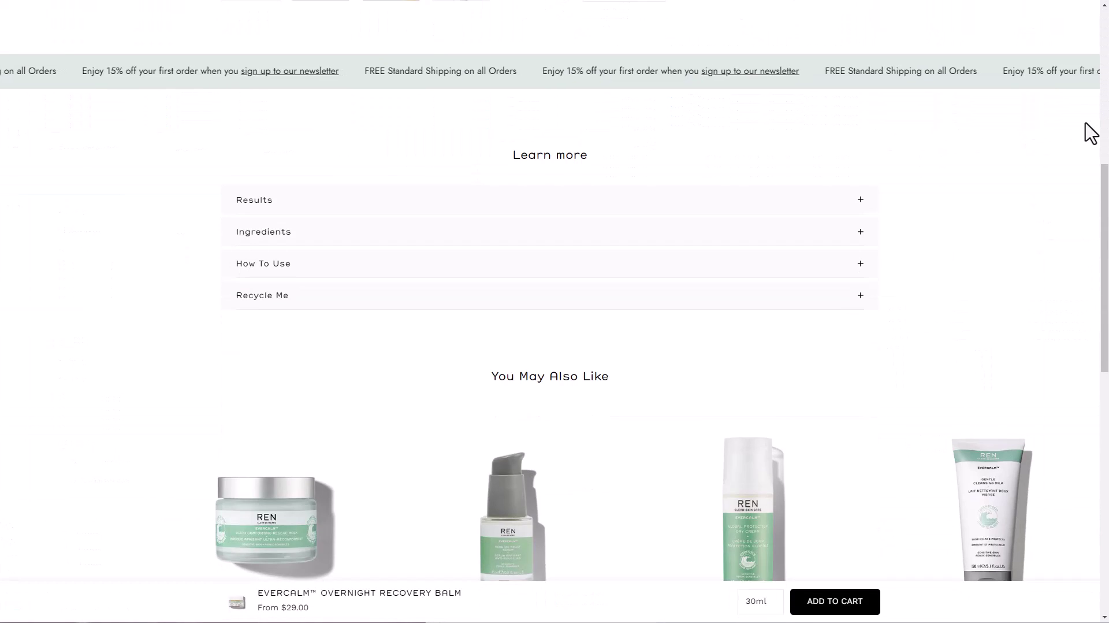
scroll(1034, 138, up, 2)
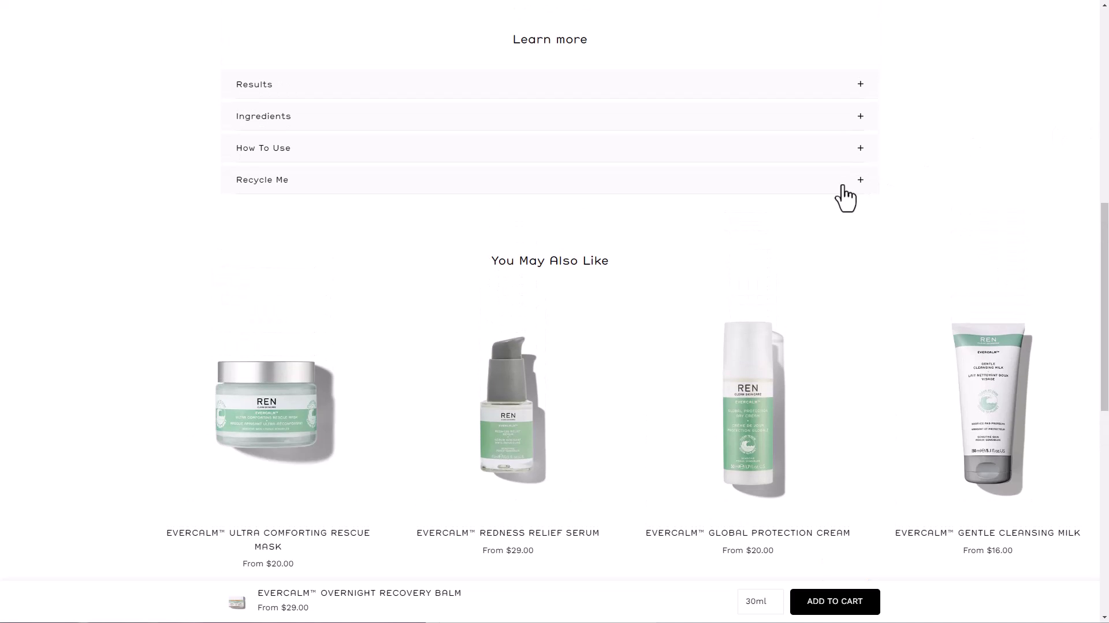
click(843, 186)
click(842, 187)
scroll(1067, 213, down, 3)
scroll(1068, 214, down, 6)
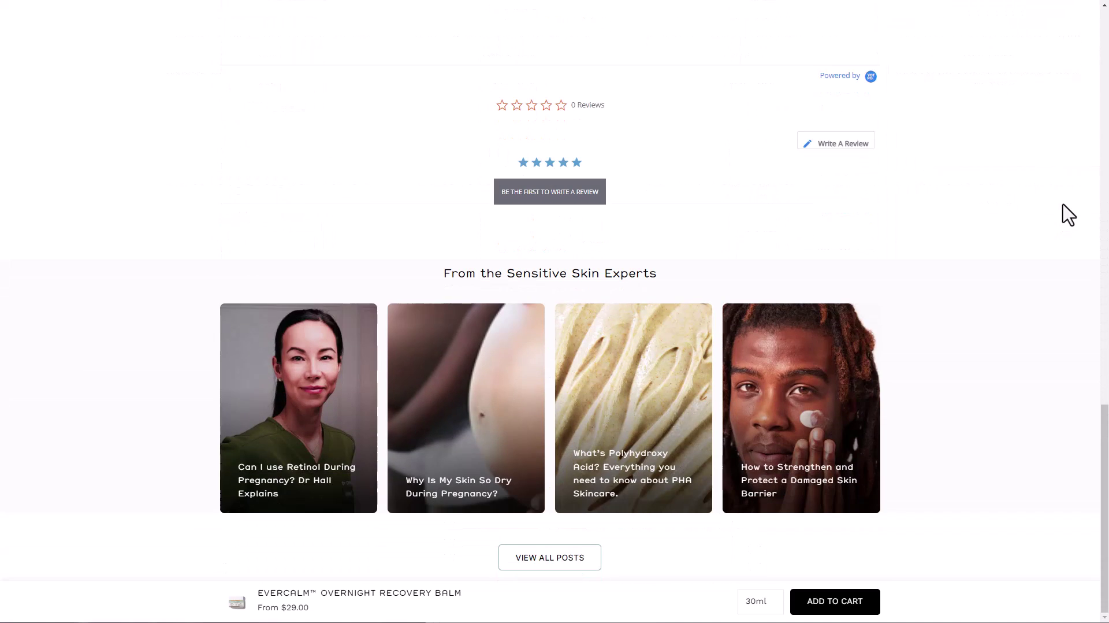
scroll(1068, 215, up, 14)
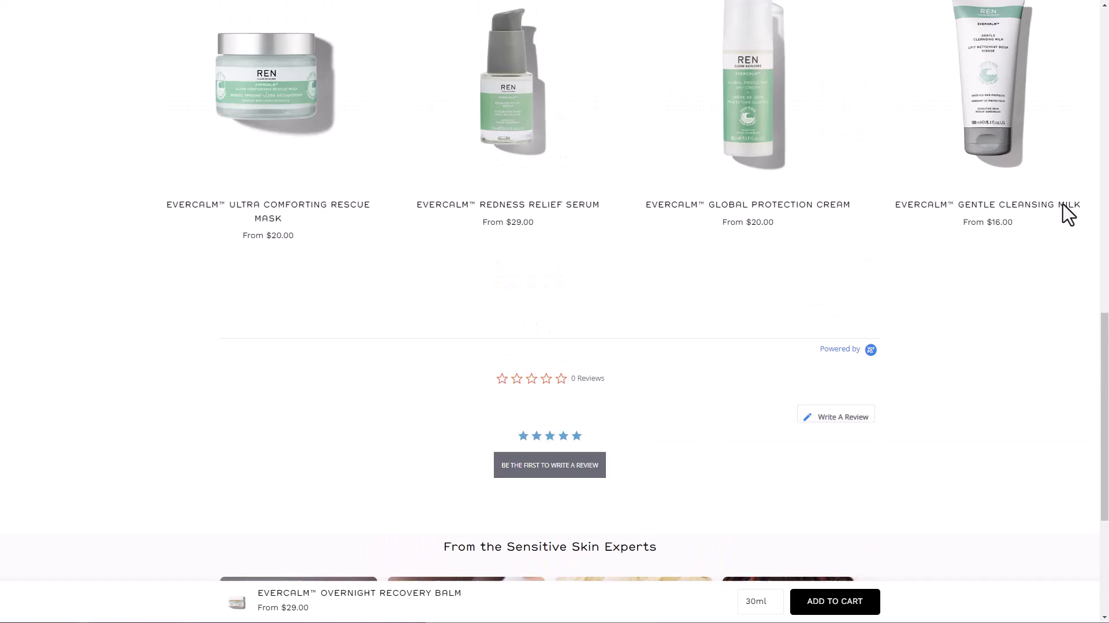
scroll(1069, 215, up, 3)
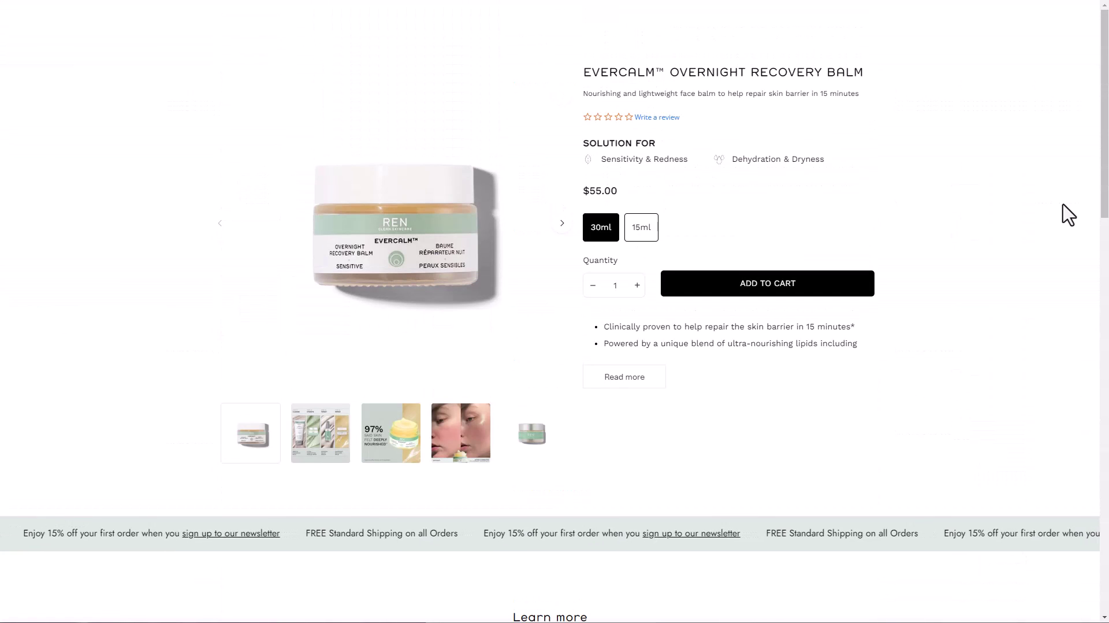